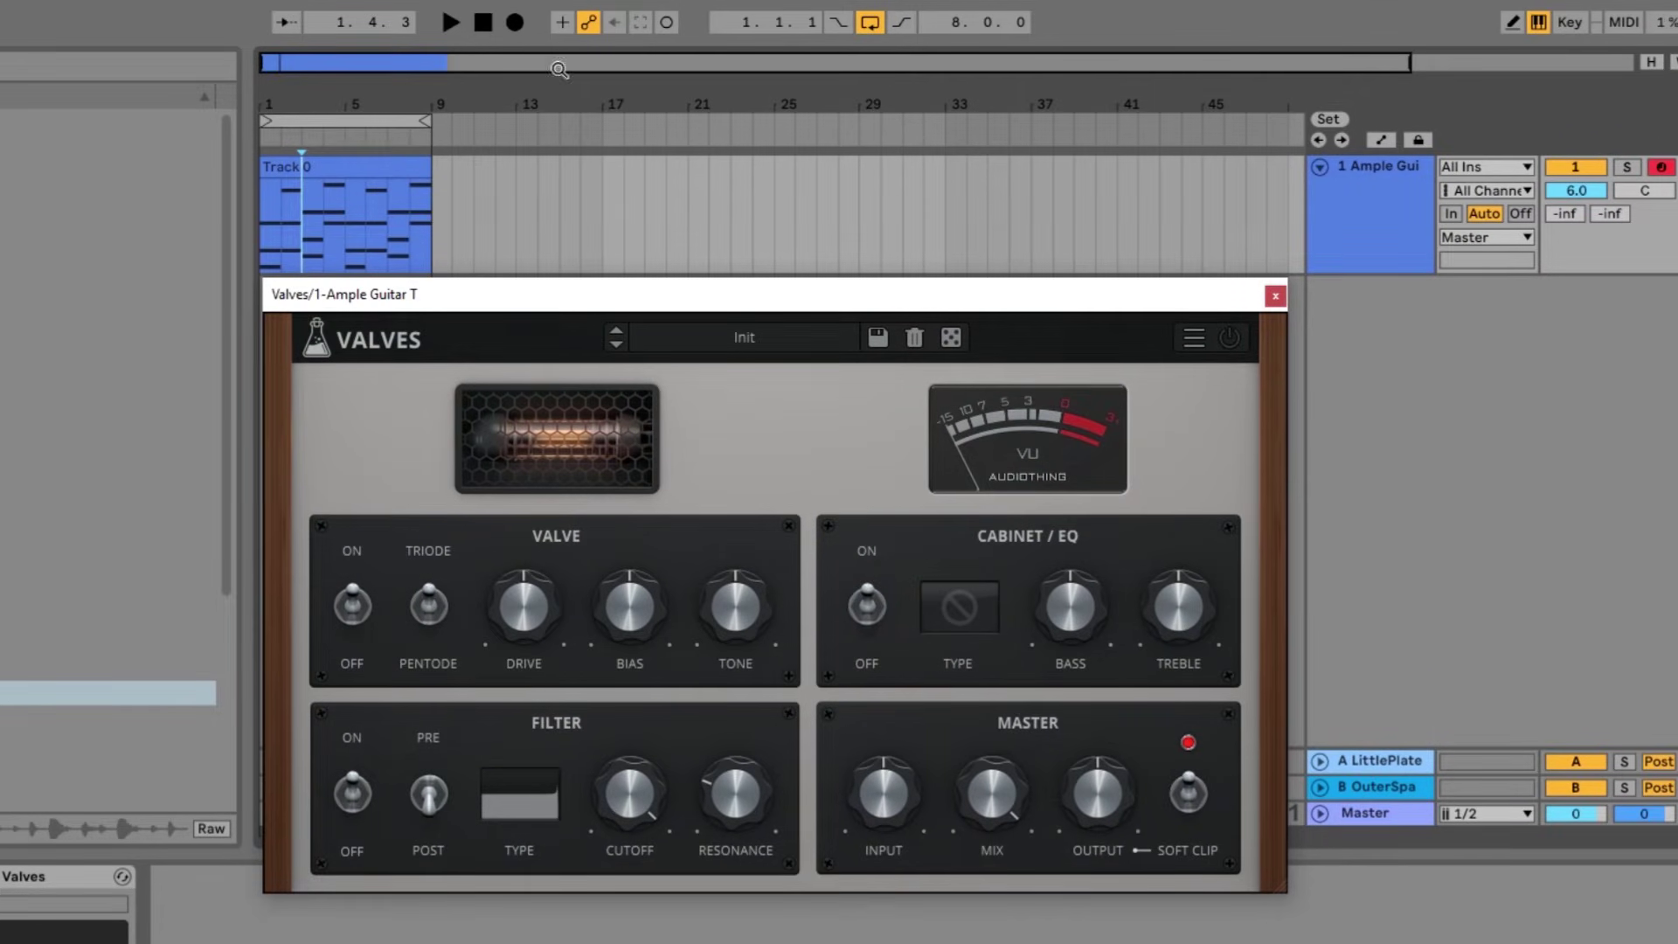
{"action": "left_click", "coordinate": [453, 24]}
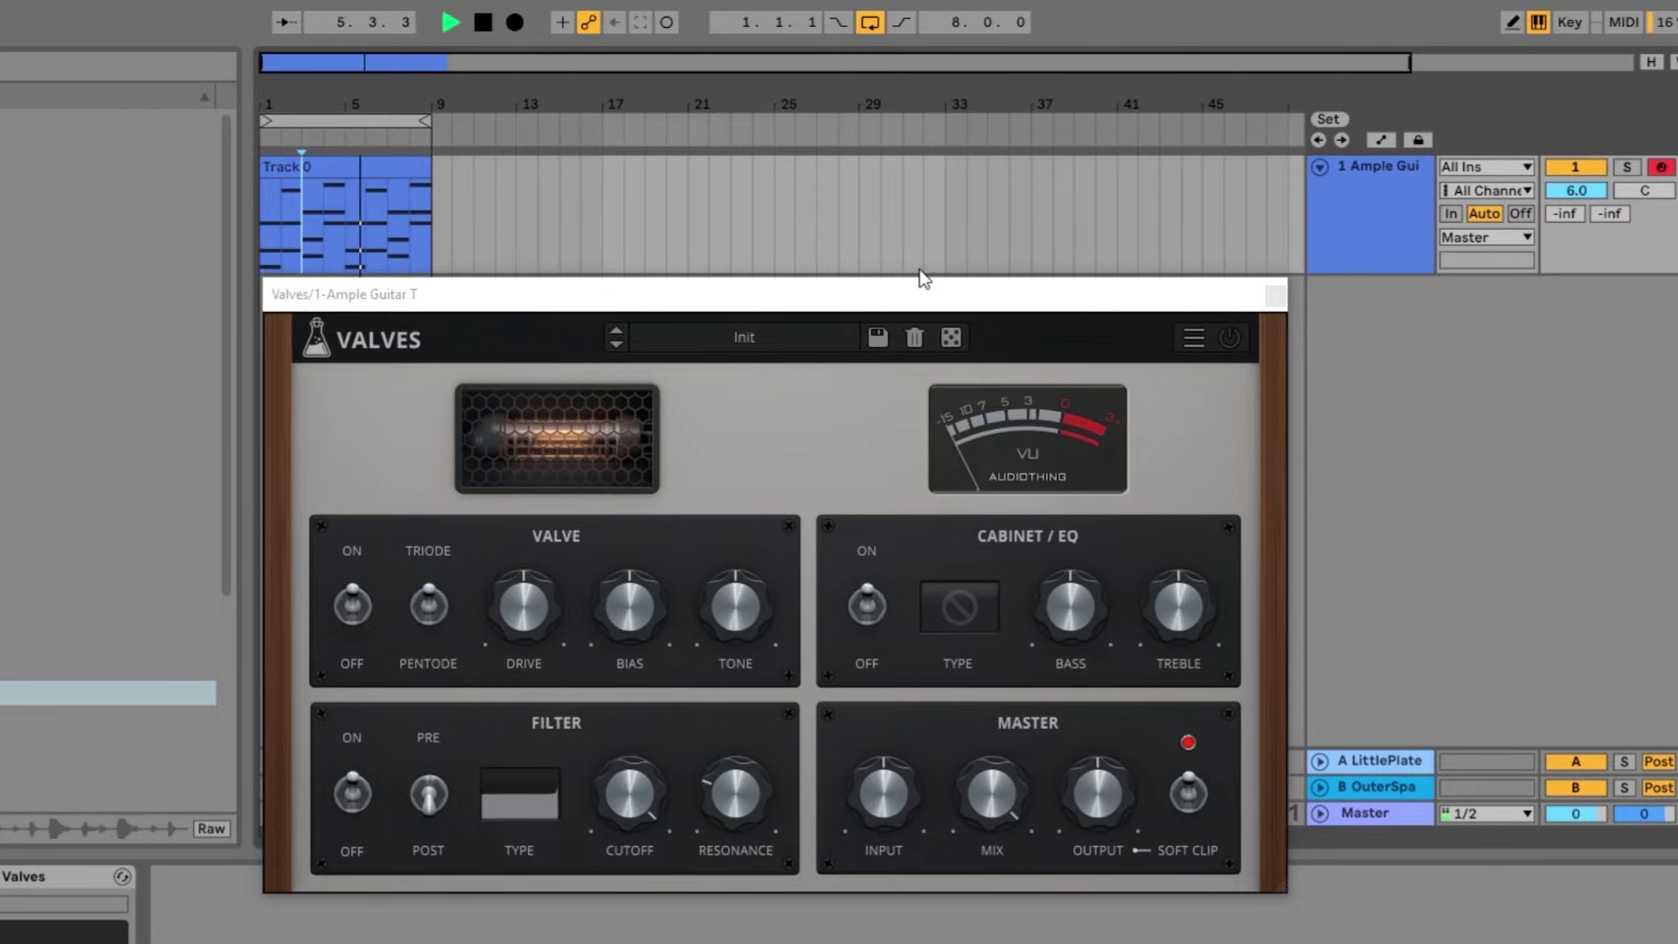
{"action": "left_click", "coordinate": [1204, 358]}
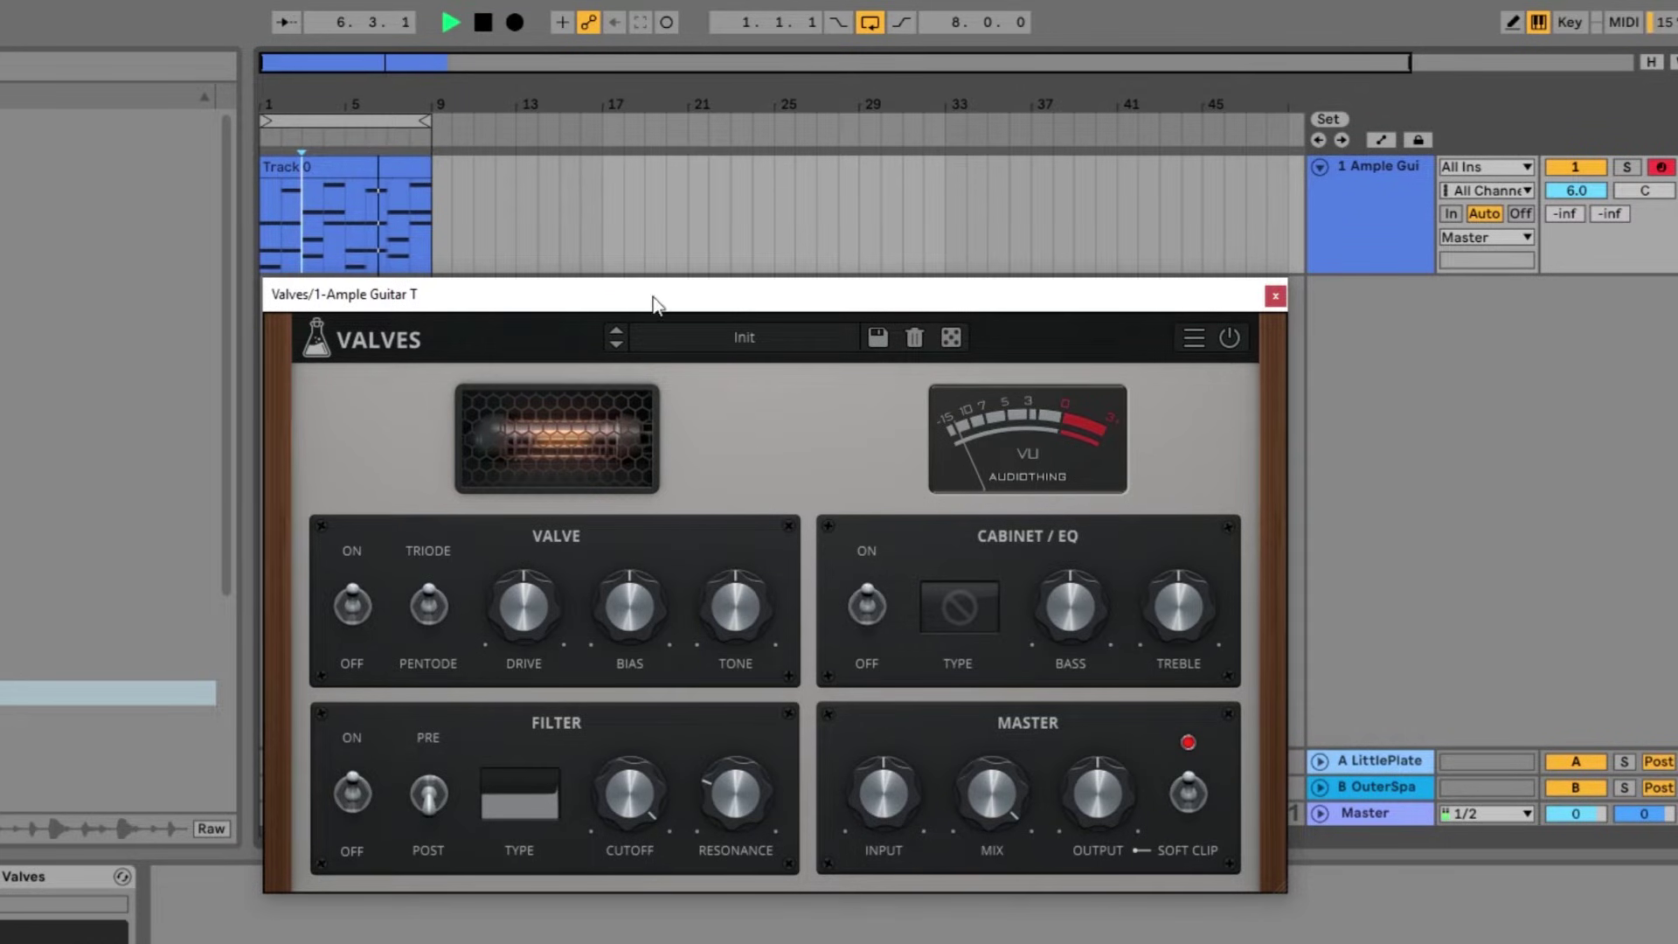
{"action": "left_click", "coordinate": [479, 27]}
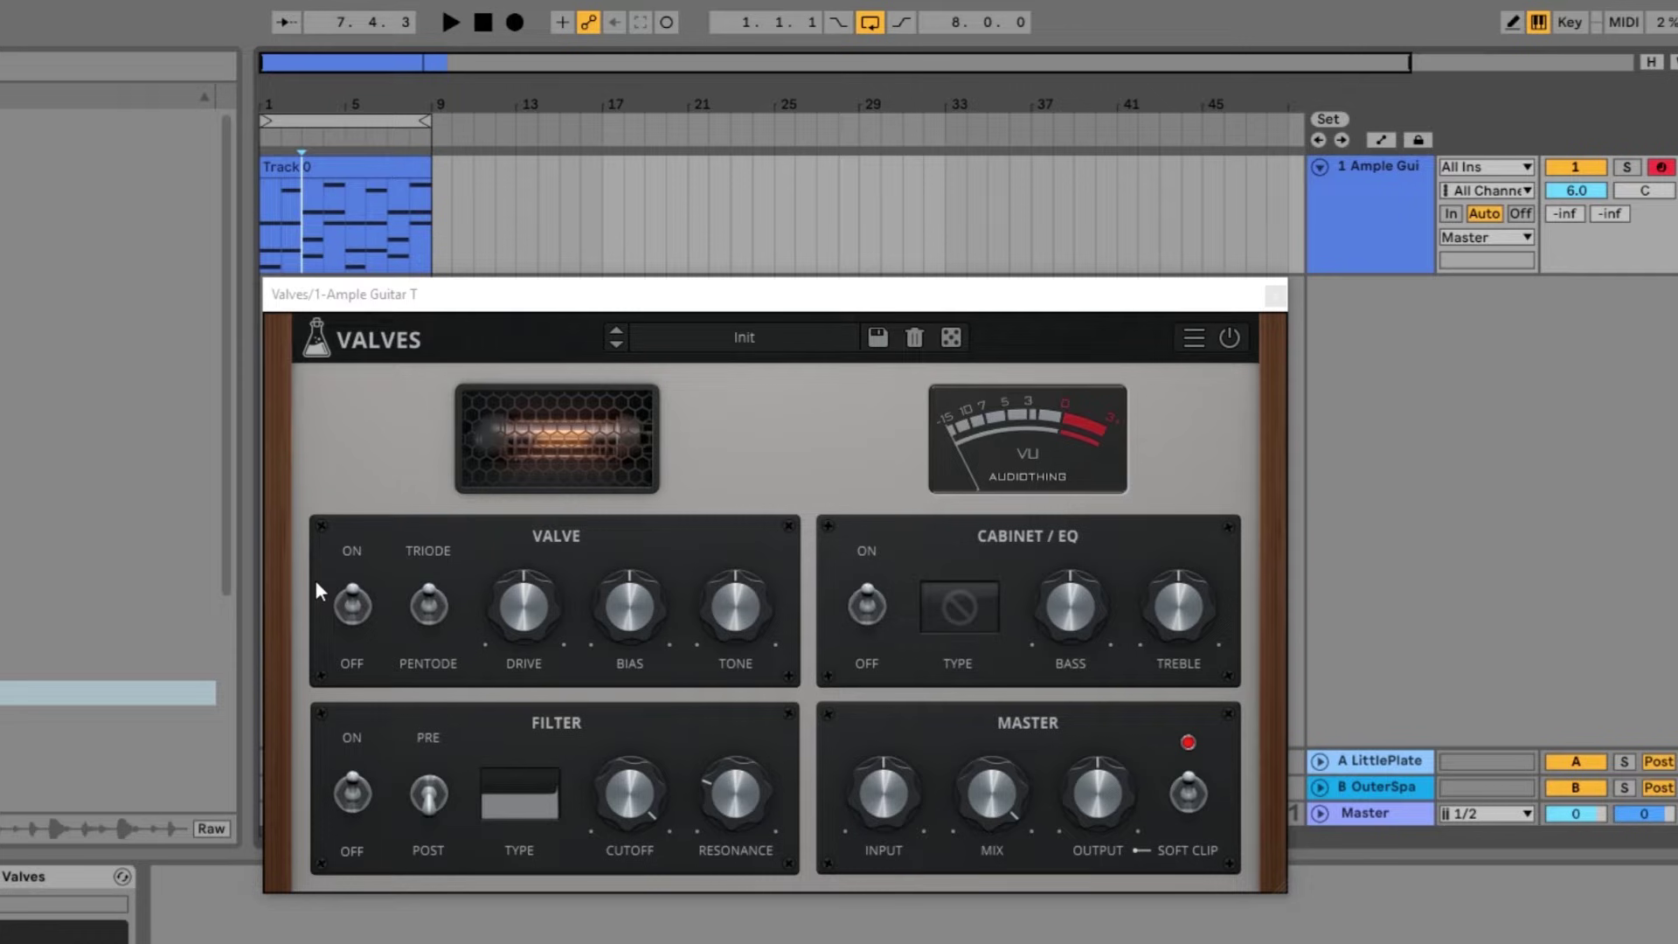
Toggle the Valve and Cabinet/EQ switches off and back on, then switch the Filter off.
{"action": "left_click", "coordinate": [350, 607]}
{"action": "left_click", "coordinate": [867, 609]}
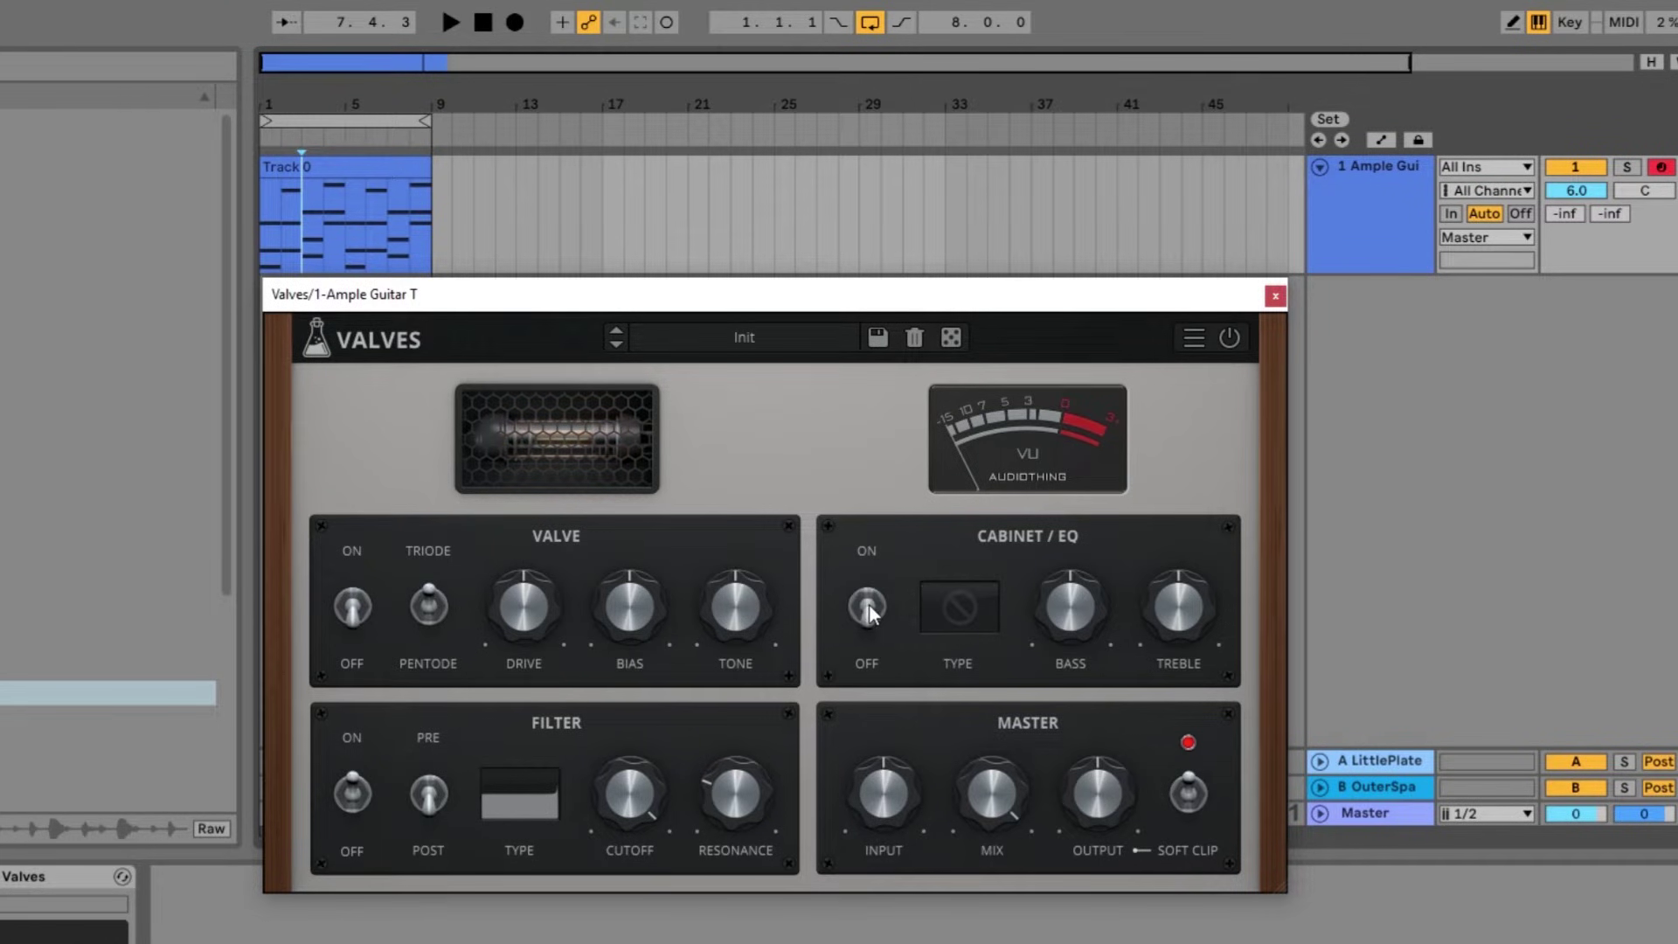
{"action": "left_click", "coordinate": [869, 607]}
{"action": "left_click", "coordinate": [352, 607]}
{"action": "left_click", "coordinate": [352, 794]}
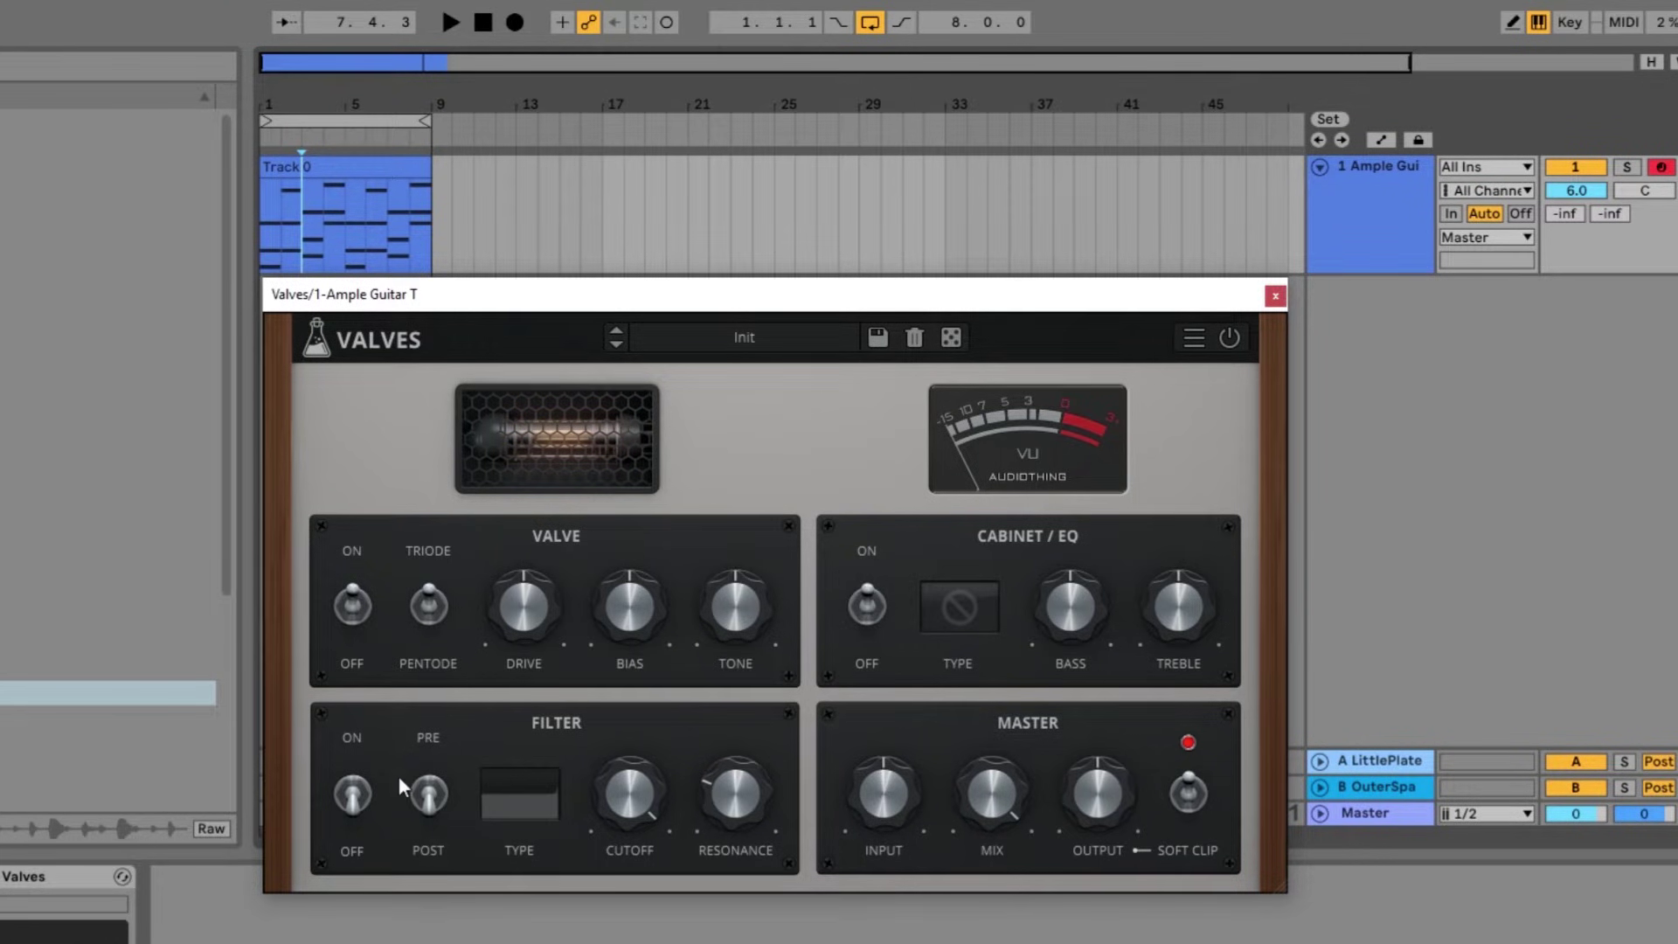
Toggle Cabinet/EQ and Filter again, finishing with both sections switched off.
{"action": "left_click", "coordinate": [865, 605]}
{"action": "left_click", "coordinate": [862, 651]}
{"action": "left_click", "coordinate": [339, 799]}
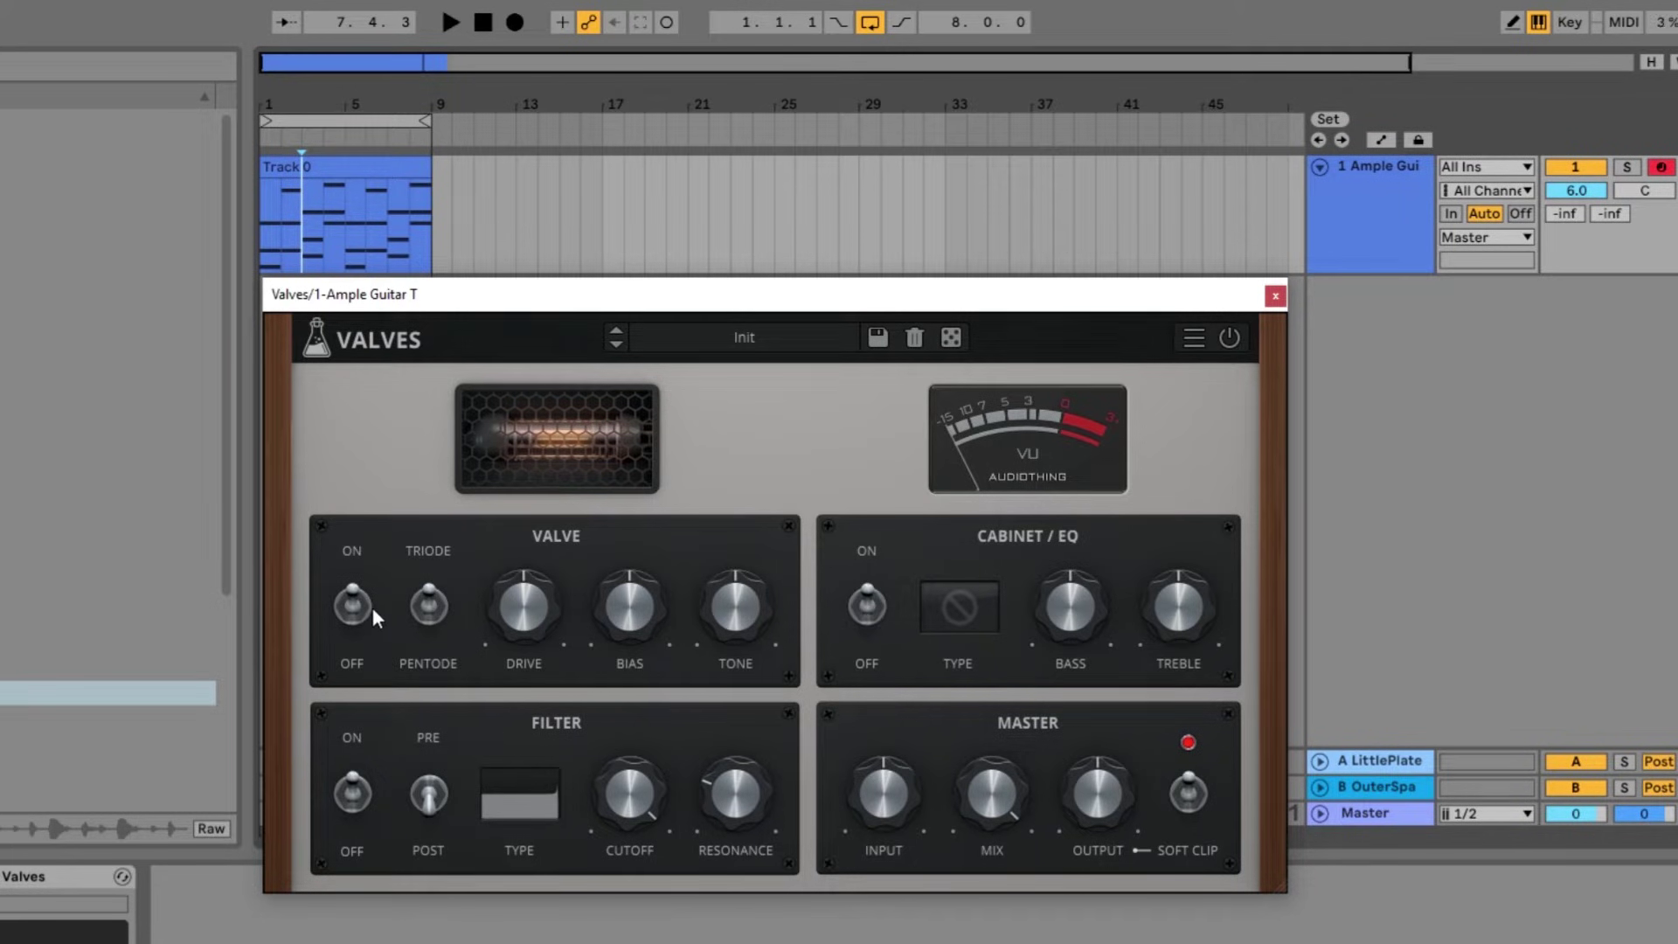
{"action": "left_click", "coordinate": [873, 606]}
{"action": "left_click", "coordinate": [349, 797]}
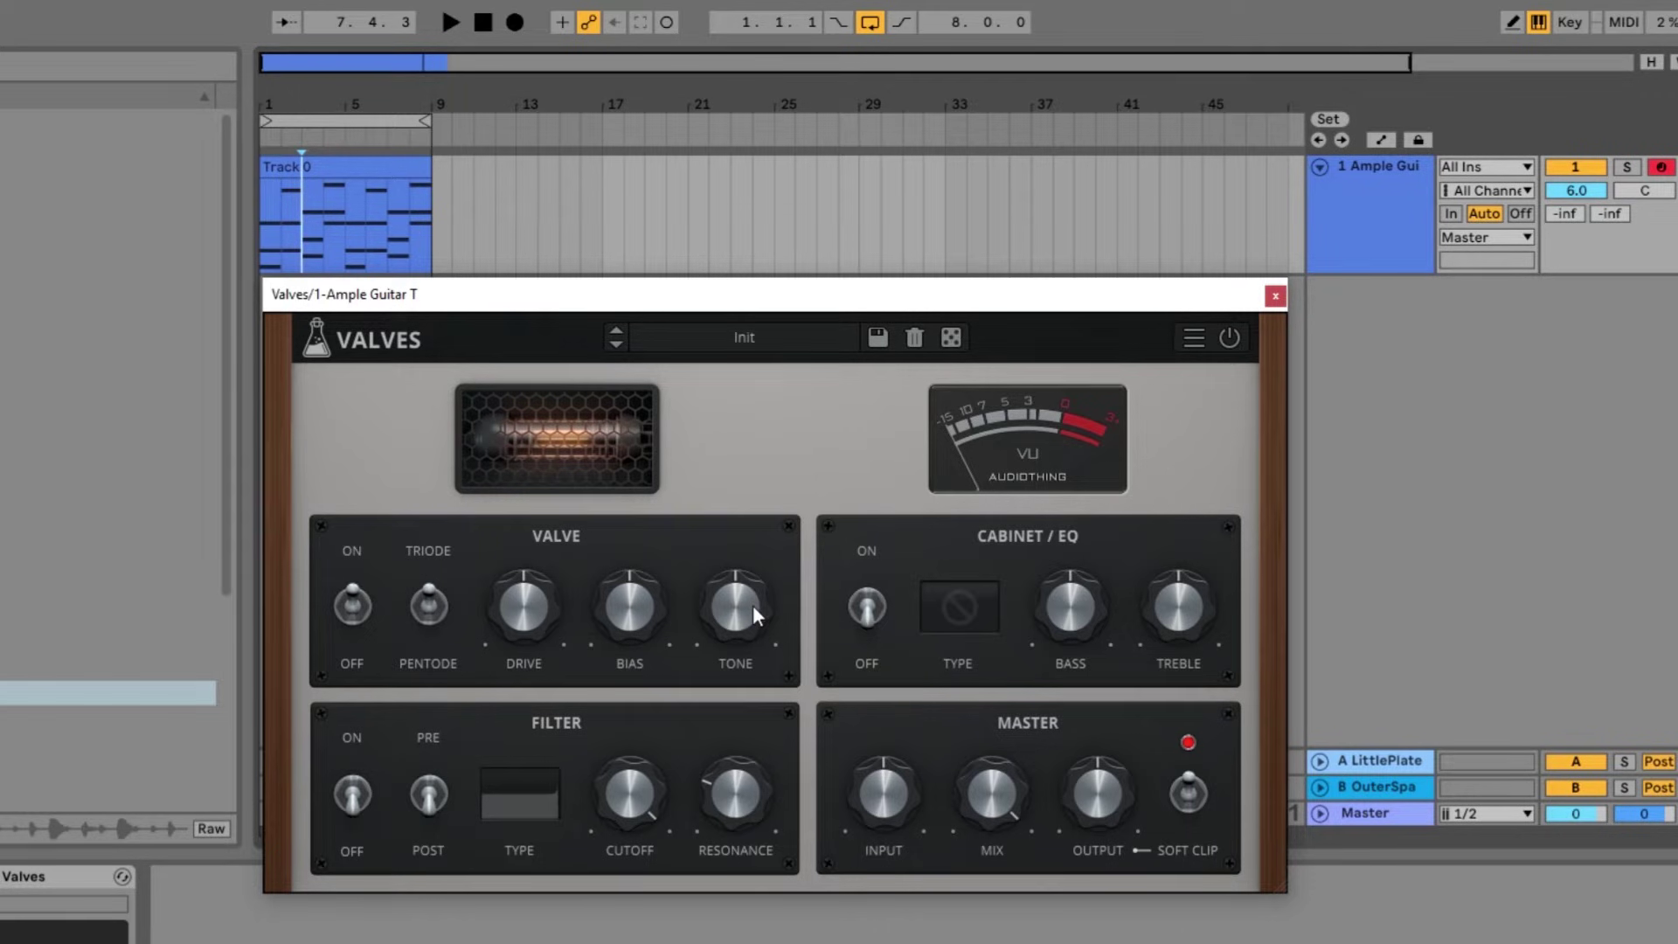
Start playback and sweep Drive up to 30dB and Tone through 77%, 26% and 53%.
{"action": "key", "text": "space"}
{"action": "left_click_drag", "start_coordinate": [742, 606], "coordinate": [619, 664]}
{"action": "left_click_drag", "start_coordinate": [537, 604], "coordinate": [561, 480]}
{"action": "left_click_drag", "start_coordinate": [651, 582], "coordinate": [664, 379]}
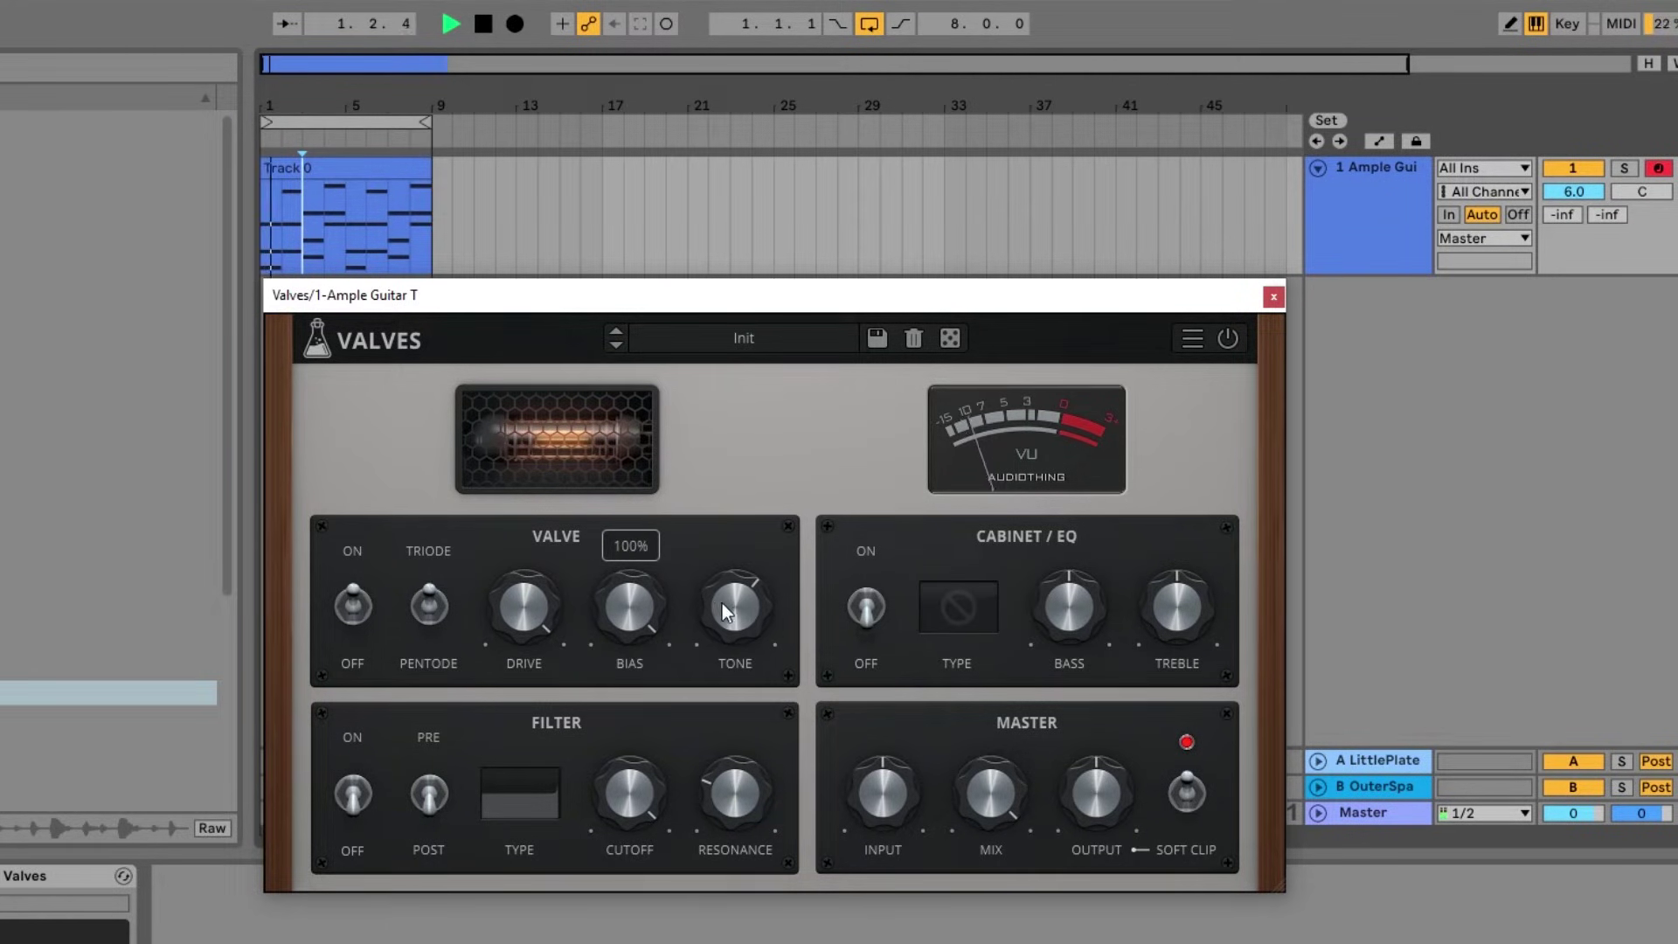
{"action": "left_click_drag", "start_coordinate": [722, 609], "coordinate": [610, 554]}
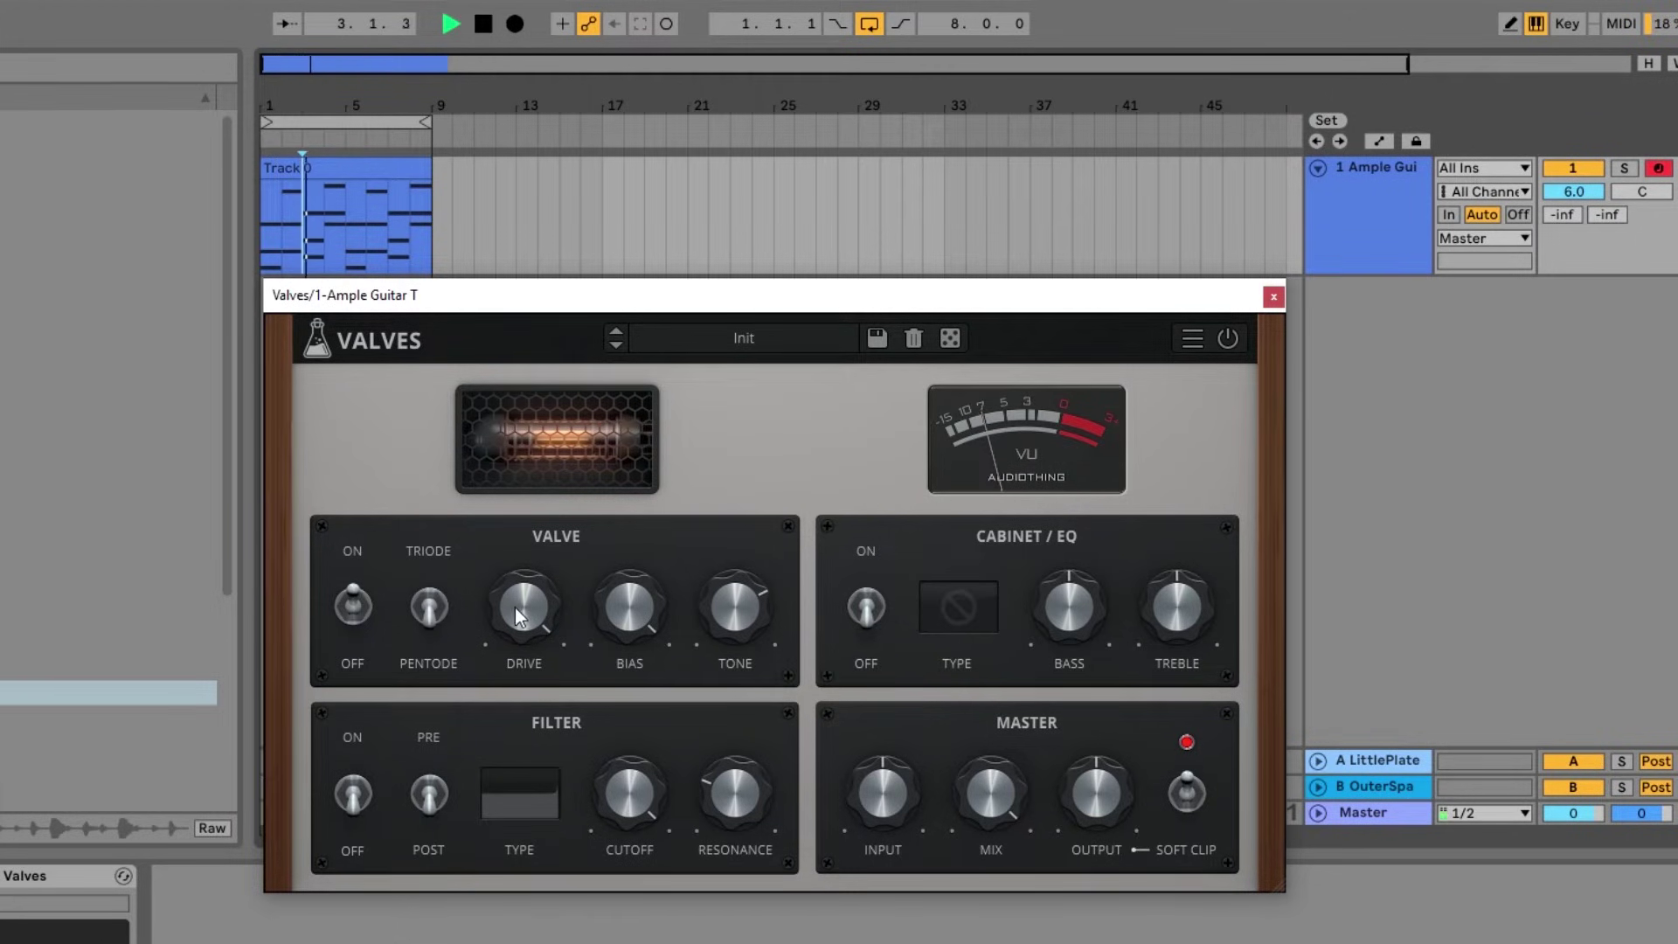
{"action": "left_click_drag", "start_coordinate": [704, 603], "coordinate": [606, 762]}
Settle the valve on Drive 7.8dB, Bias about midway and Tone 58%.
{"action": "left_click_drag", "start_coordinate": [530, 635], "coordinate": [468, 752]}
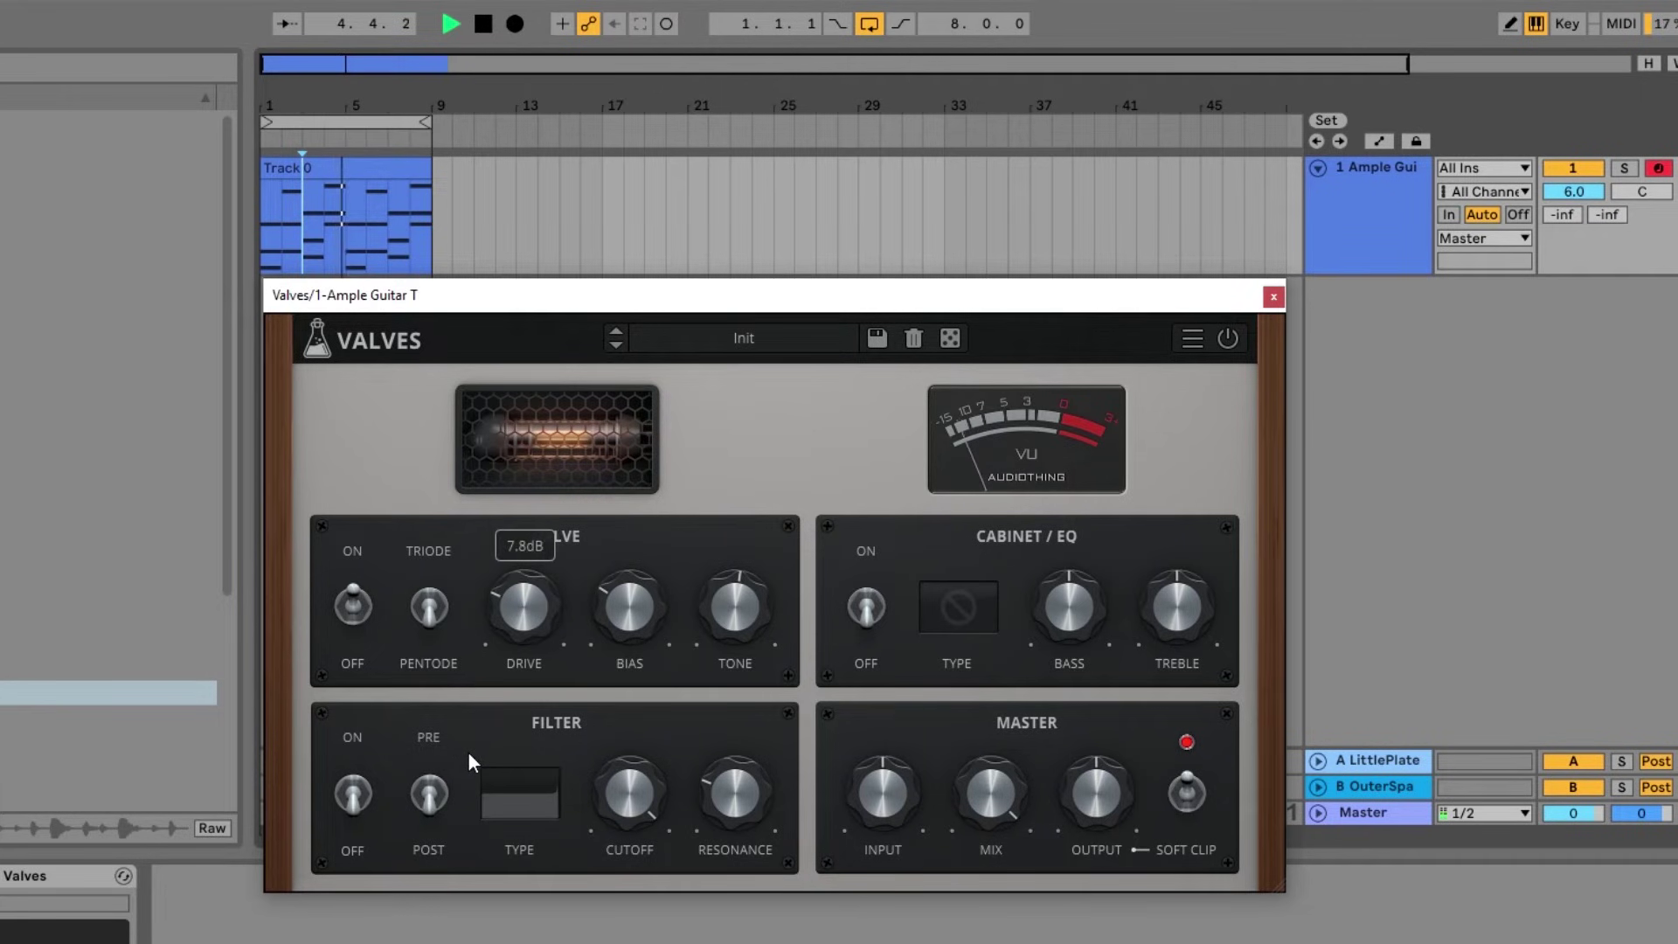
{"action": "left_click_drag", "start_coordinate": [617, 631], "coordinate": [625, 590]}
{"action": "left_click_drag", "start_coordinate": [730, 612], "coordinate": [730, 595]}
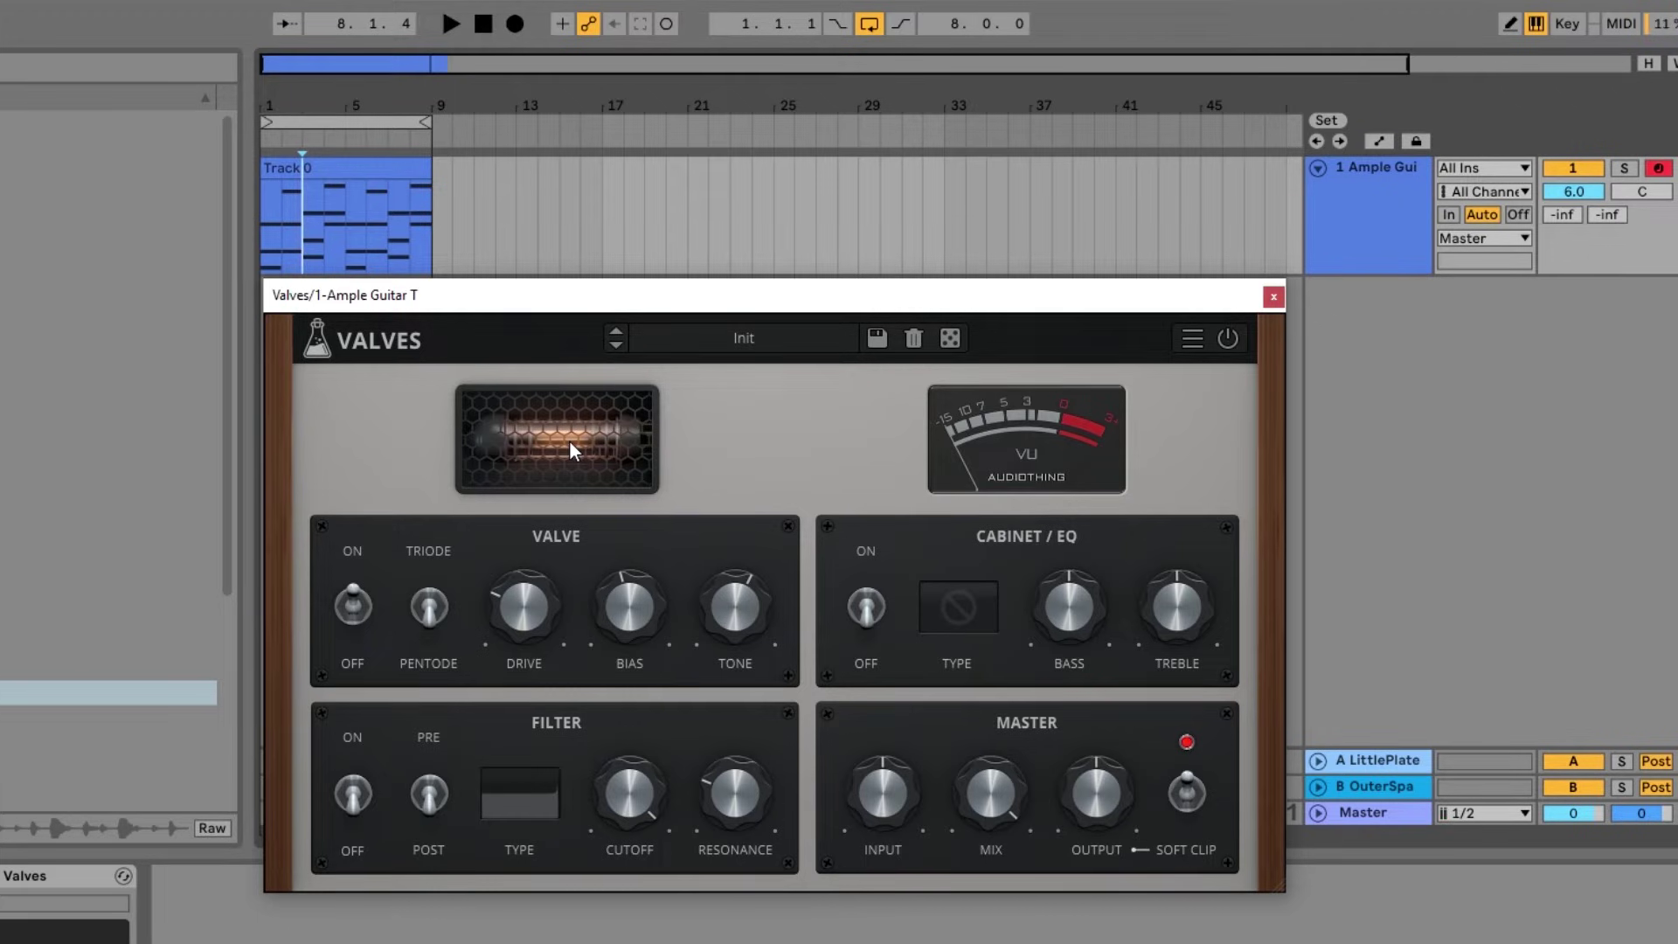
Switch the valve stage off, enable Cabinet/EQ with the Stuffed cabinet, and start playback.
{"action": "left_click", "coordinate": [358, 611]}
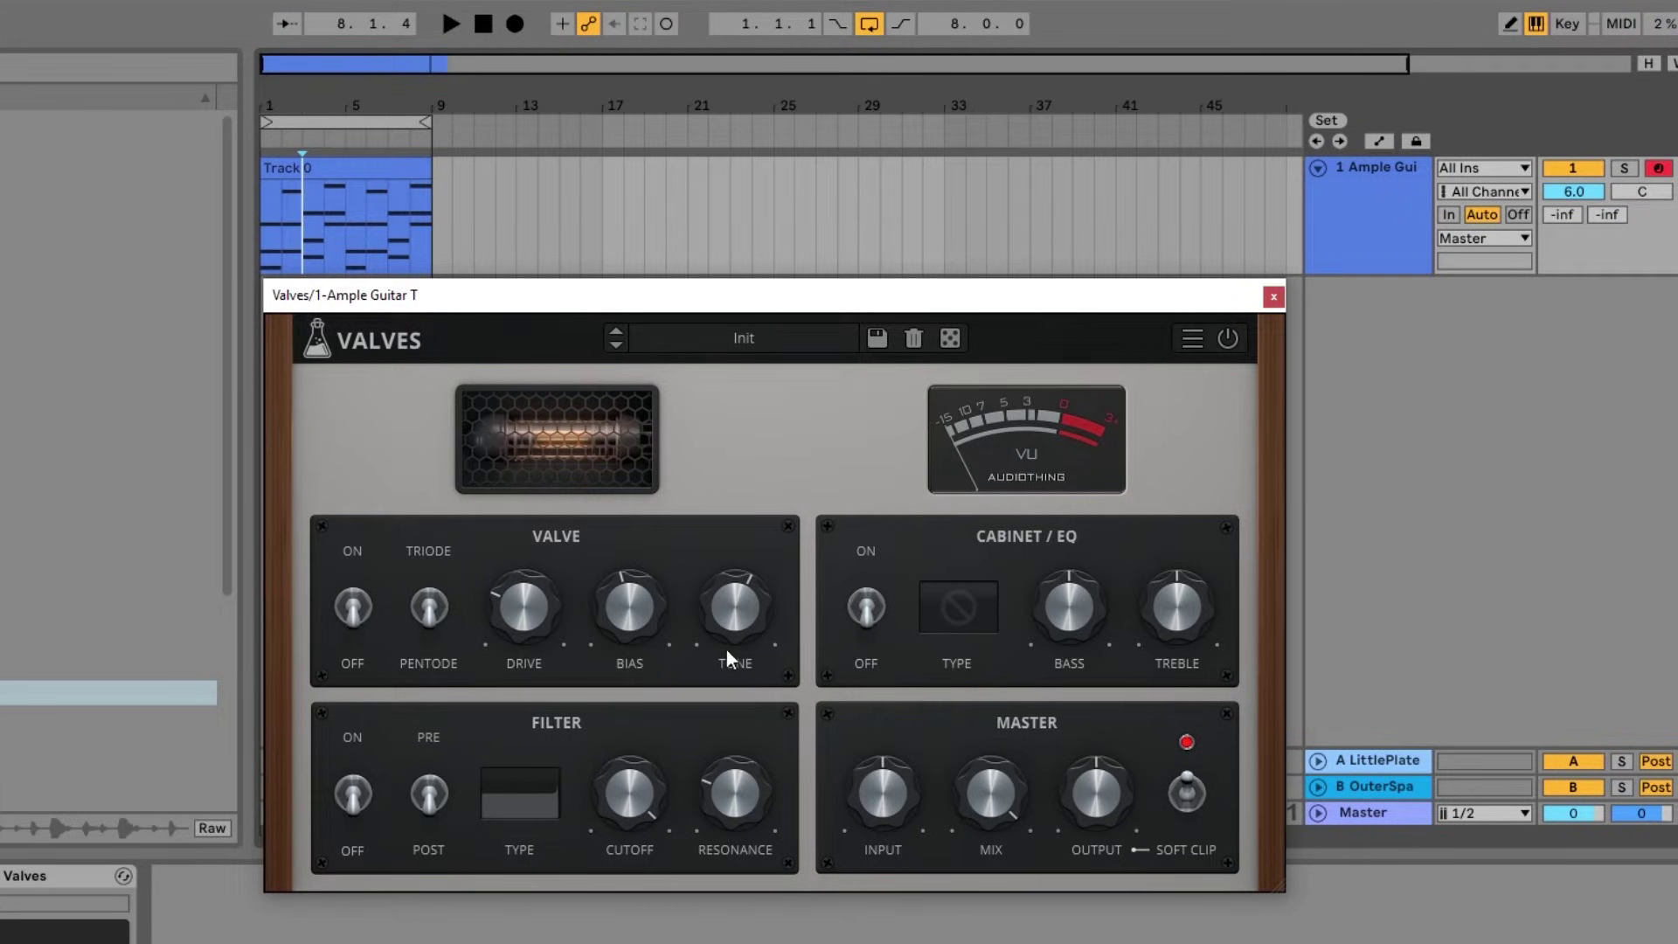
{"action": "left_click", "coordinate": [867, 612]}
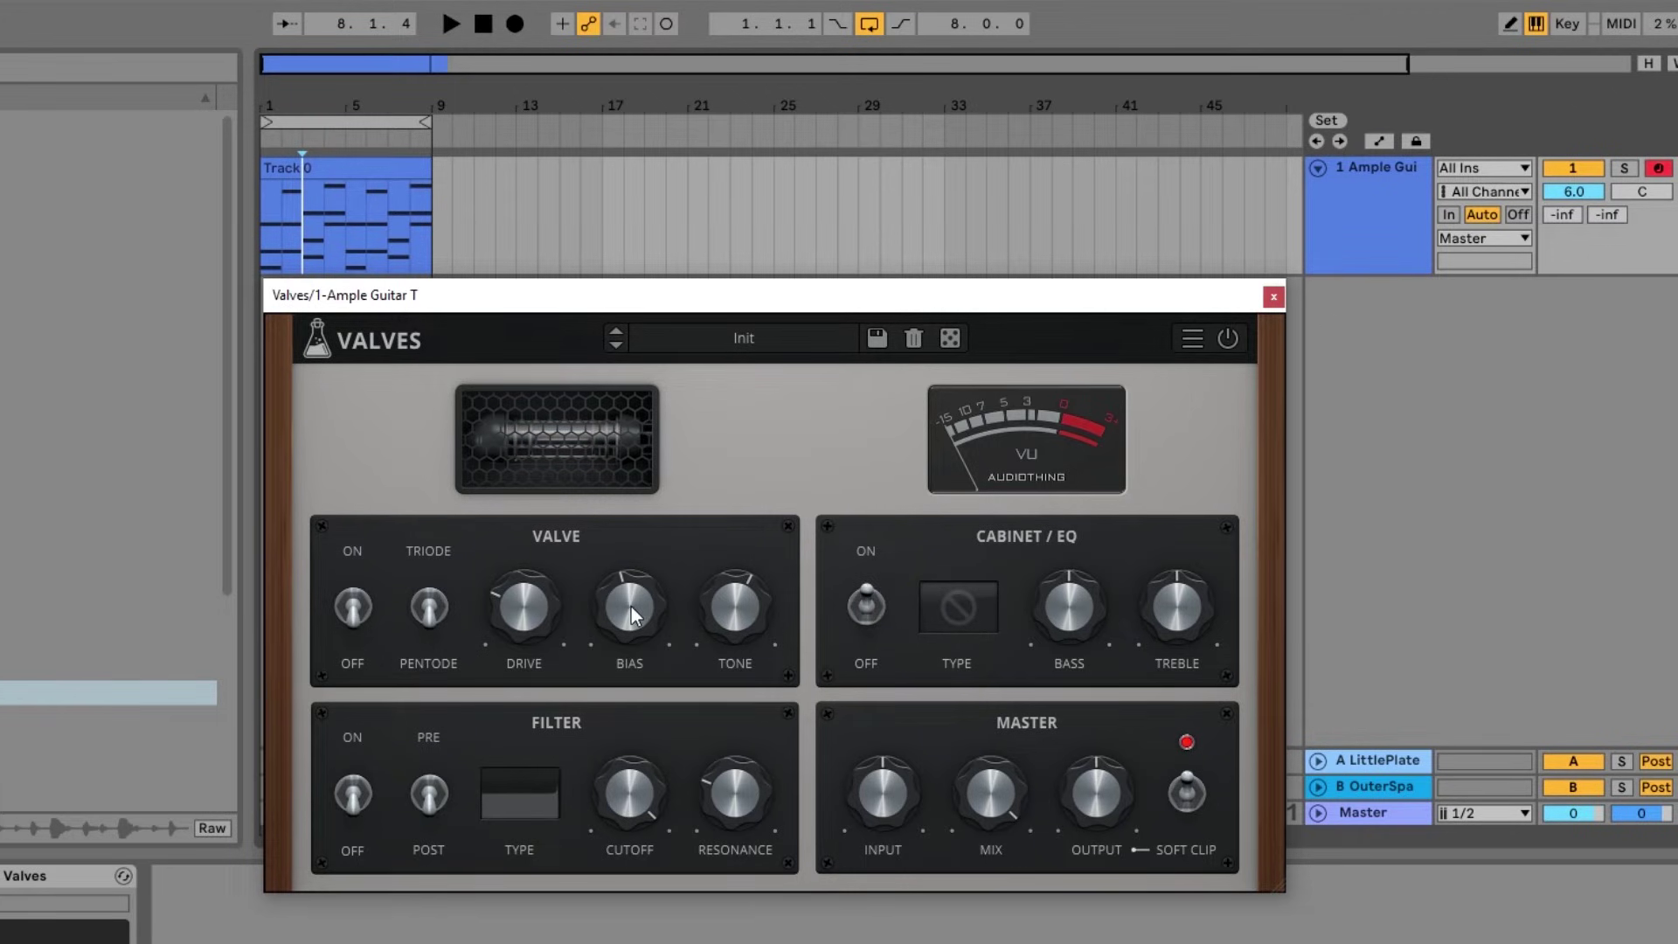
{"action": "left_click", "coordinate": [956, 617]}
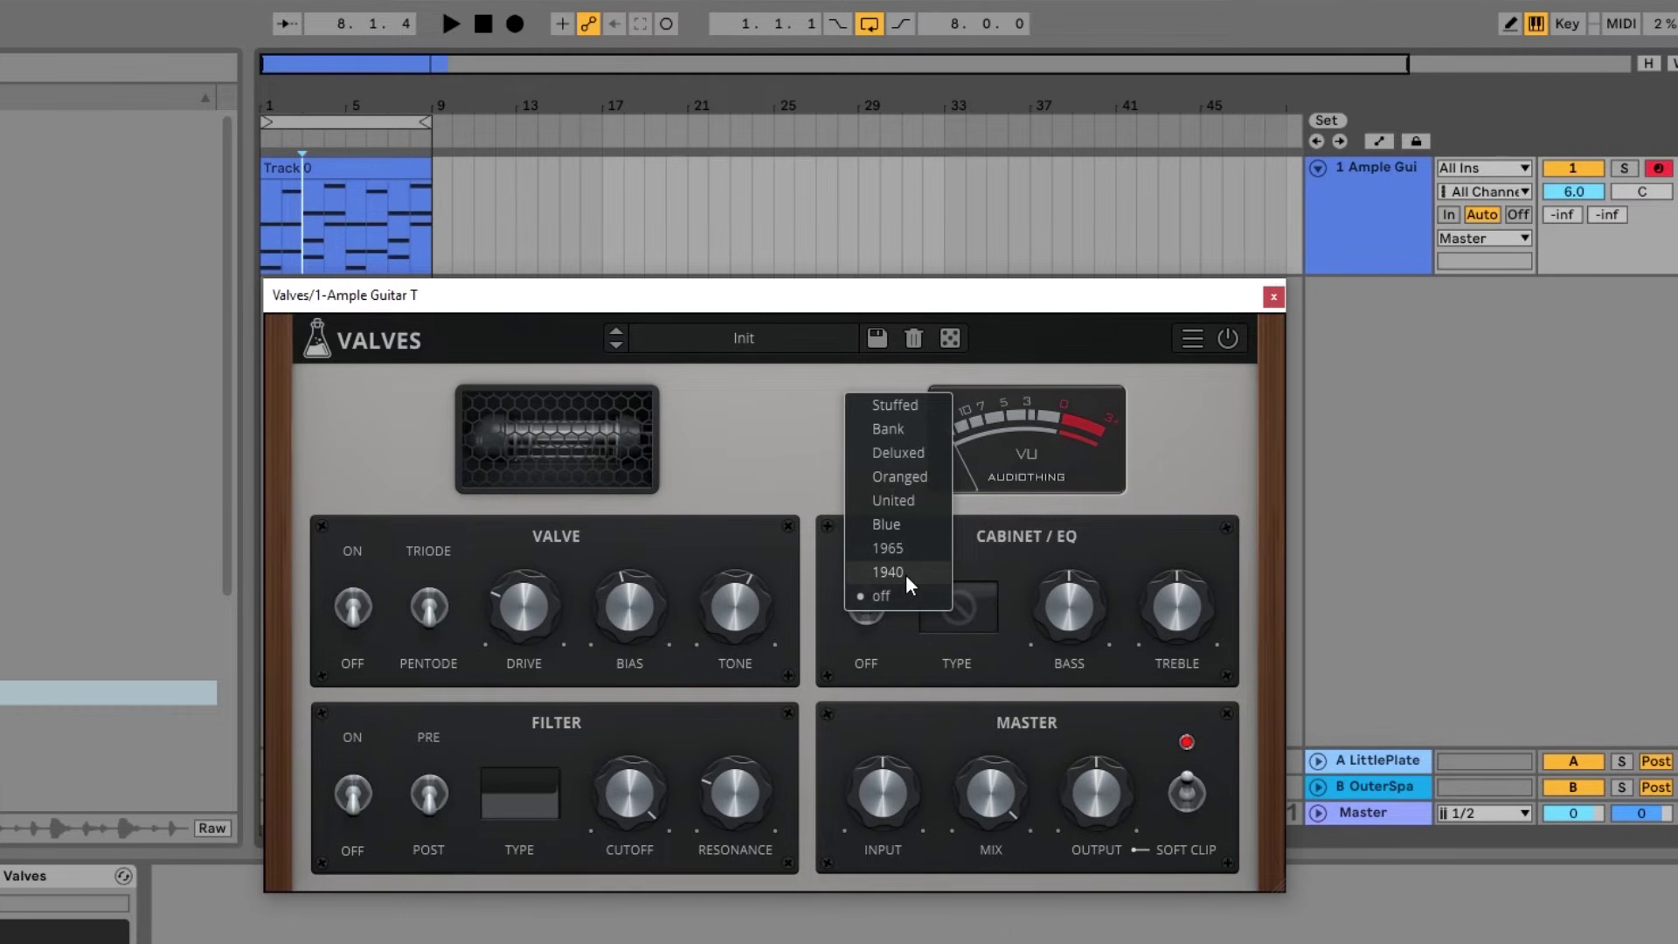
{"action": "left_click", "coordinate": [891, 406]}
{"action": "key", "text": "space"}
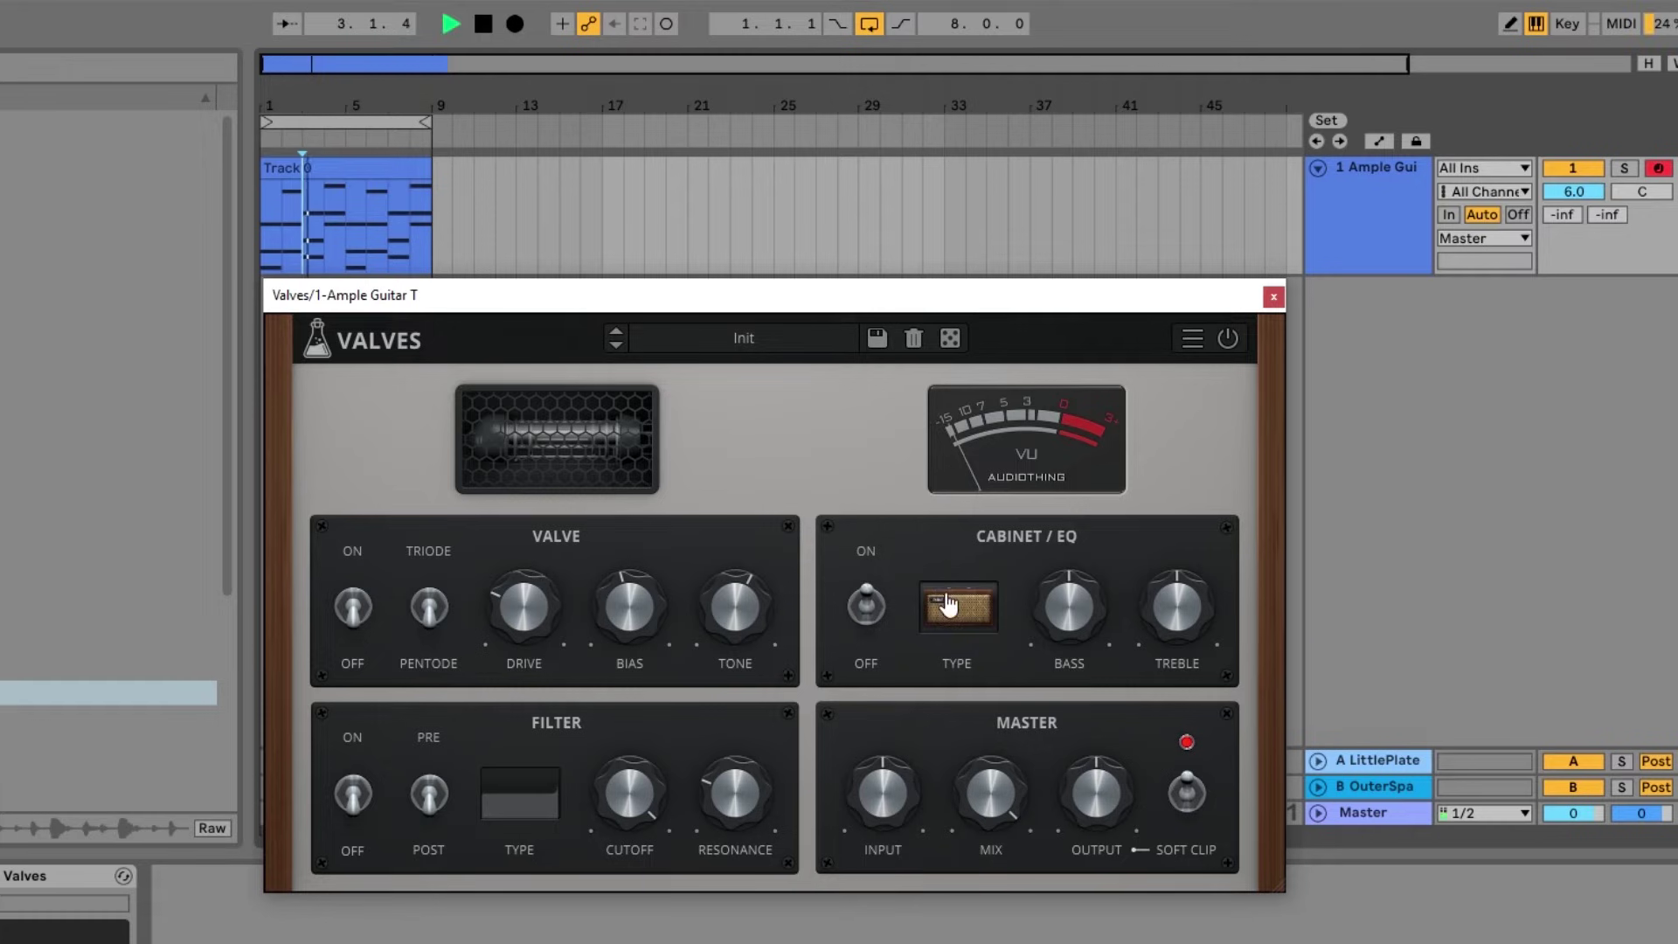
Audition the Bank, Deluxed, Oranged and Blue cabinet models.
{"action": "left_click", "coordinate": [970, 614]}
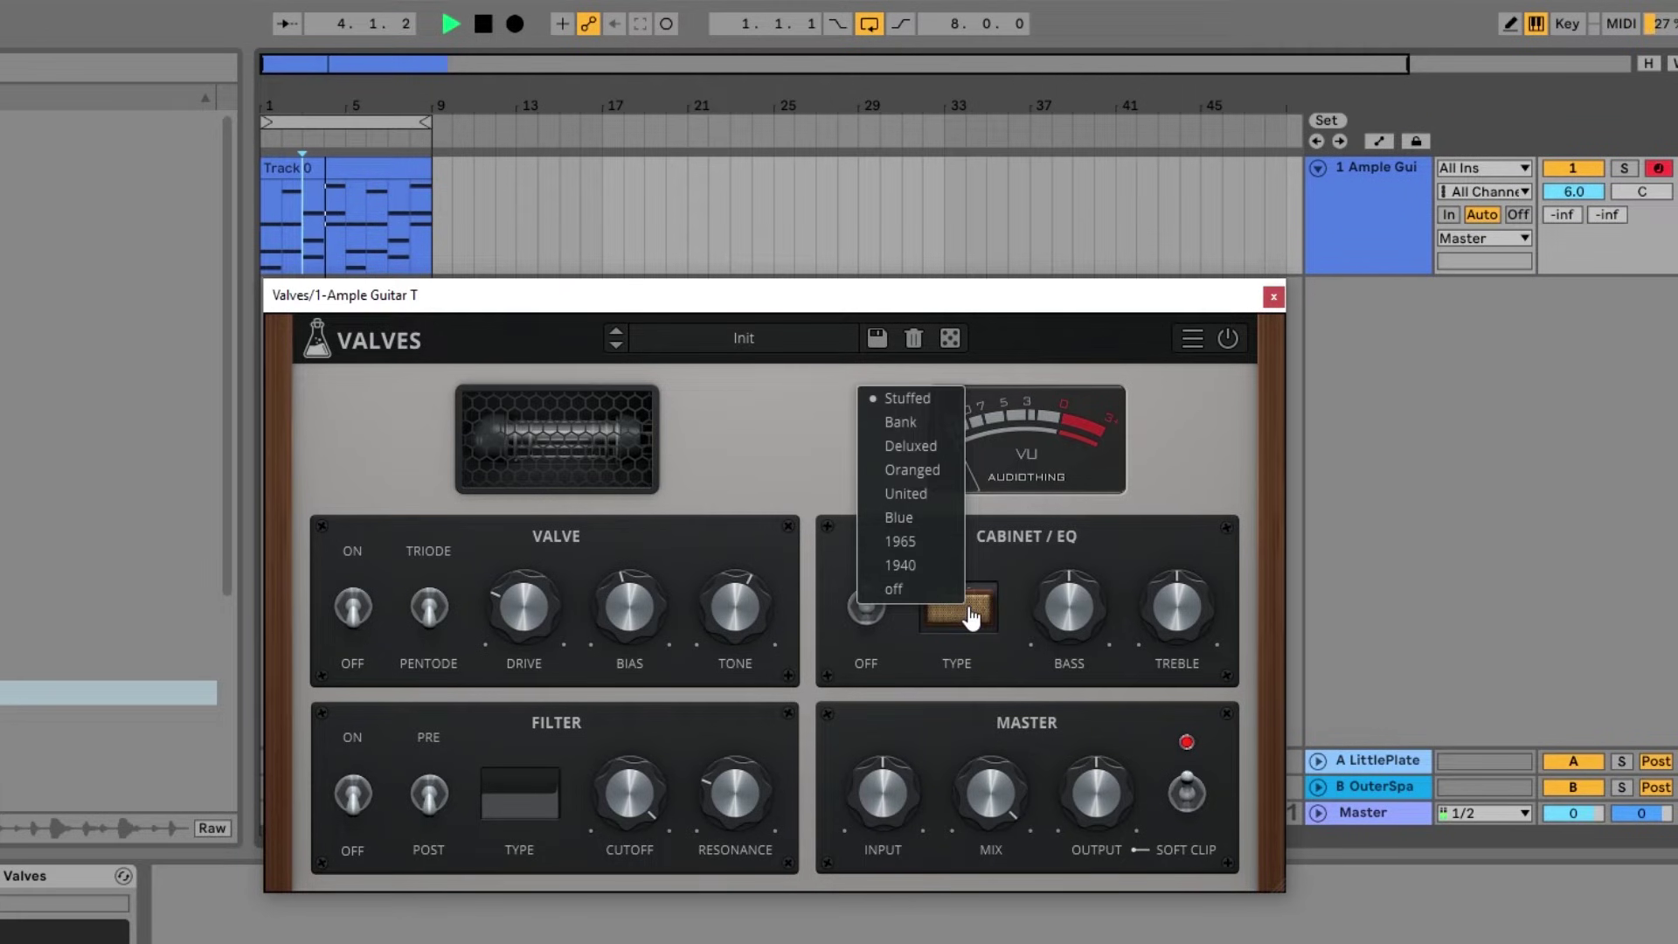
{"action": "left_click", "coordinate": [914, 423]}
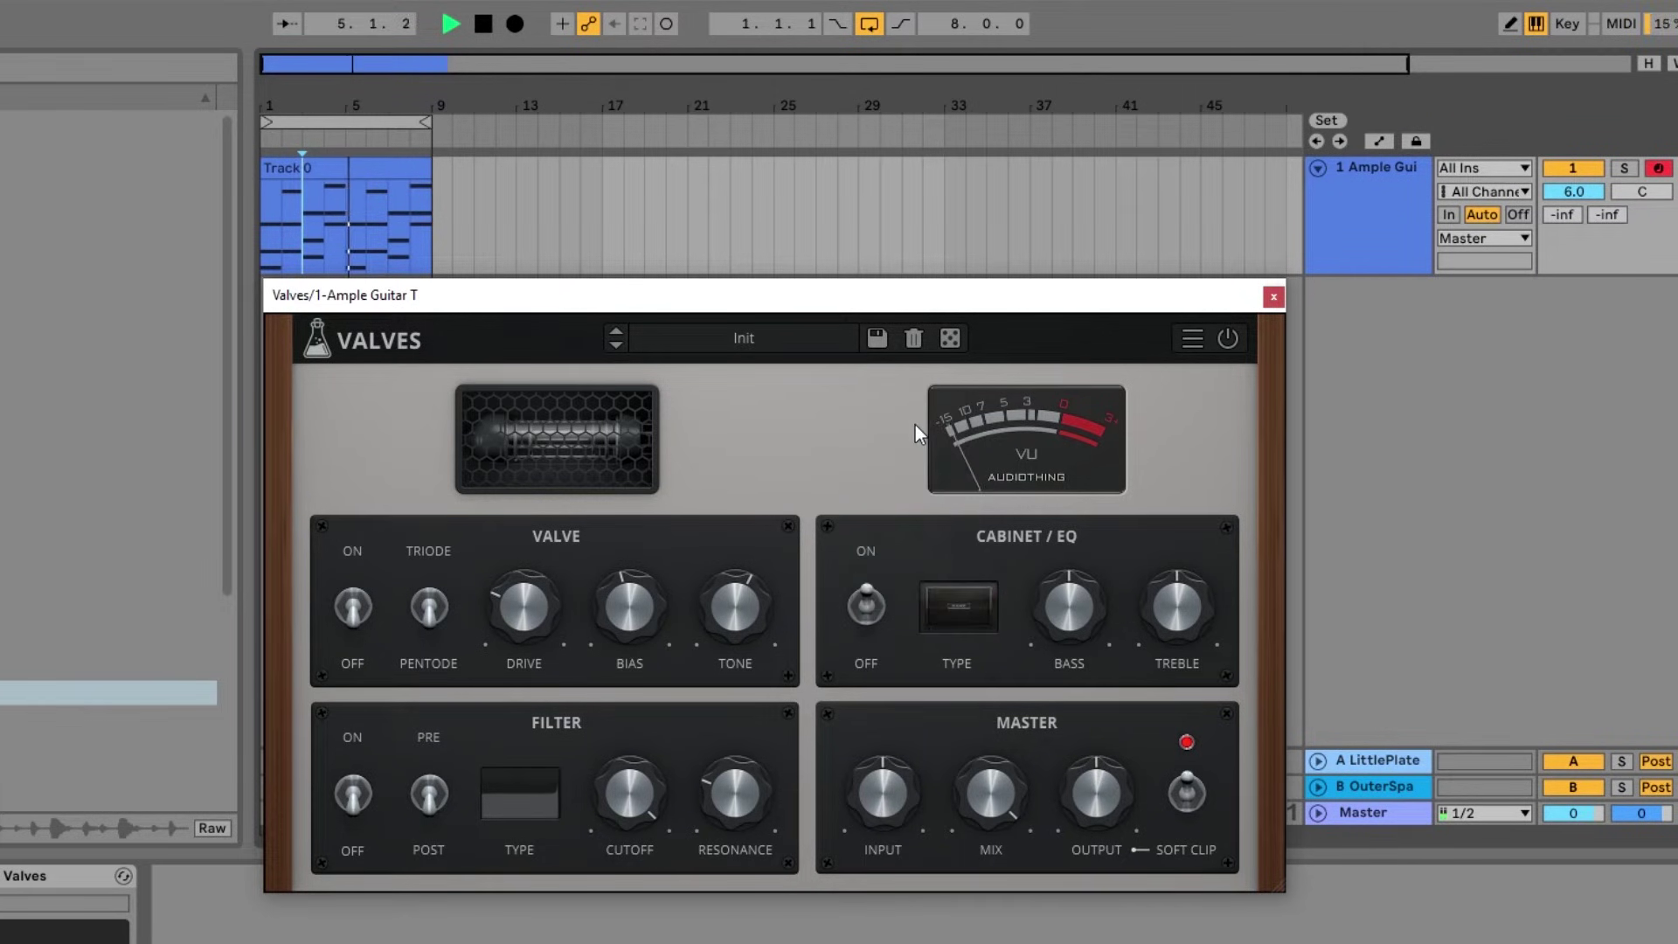
{"action": "left_click", "coordinate": [958, 615]}
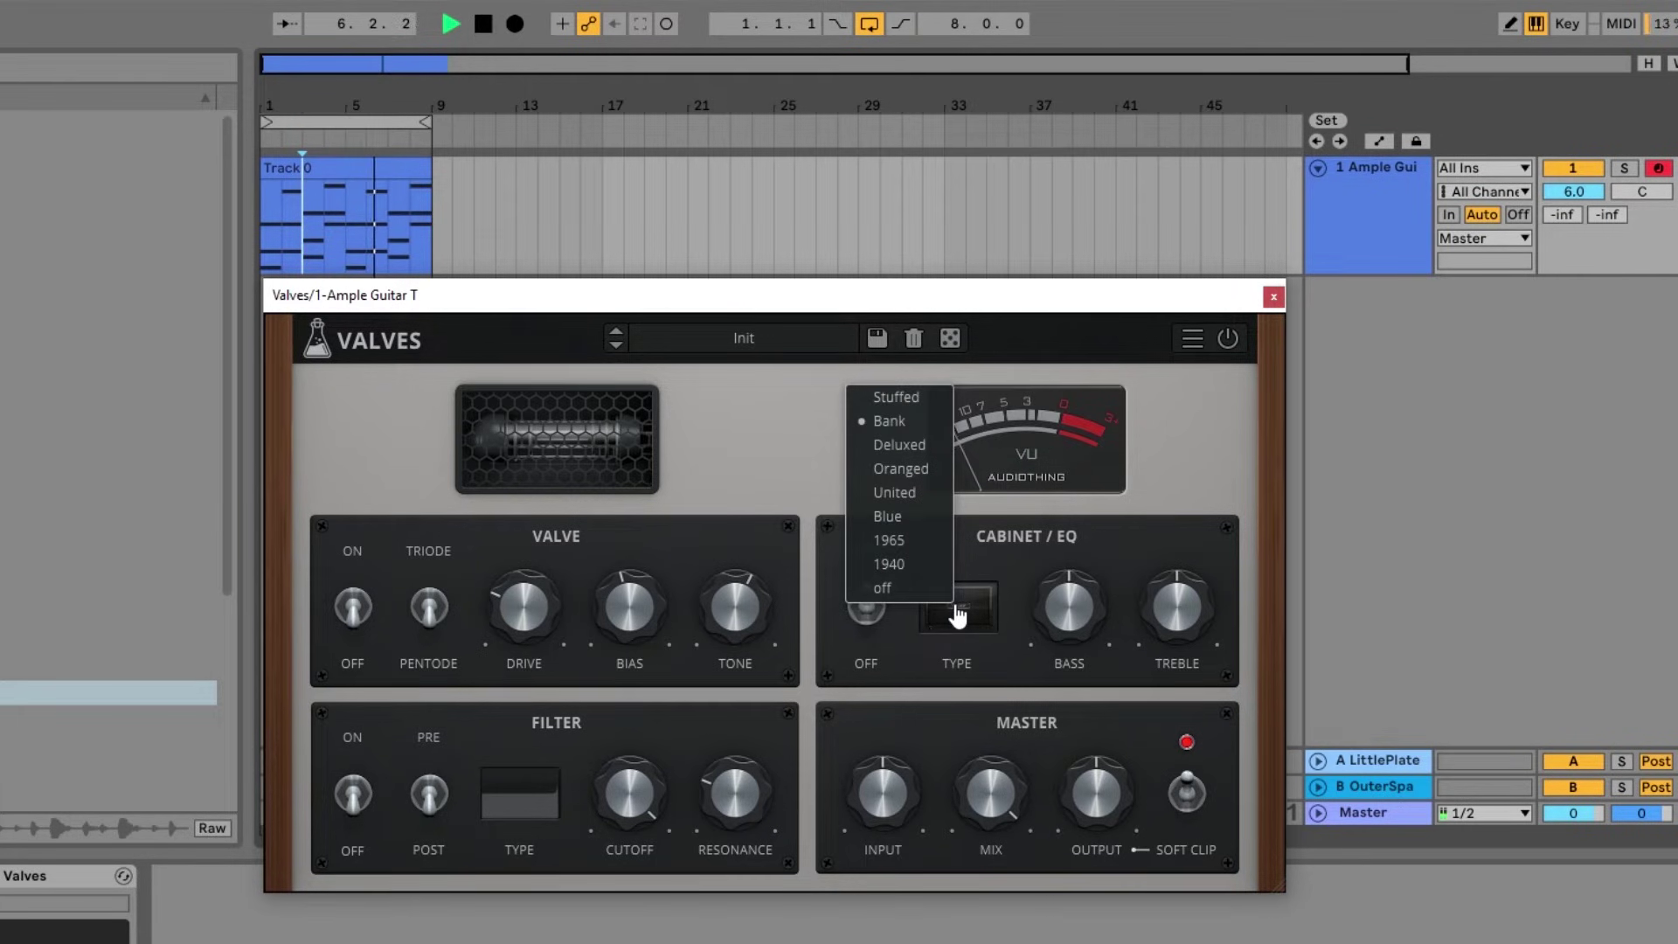
{"action": "left_click", "coordinate": [900, 454]}
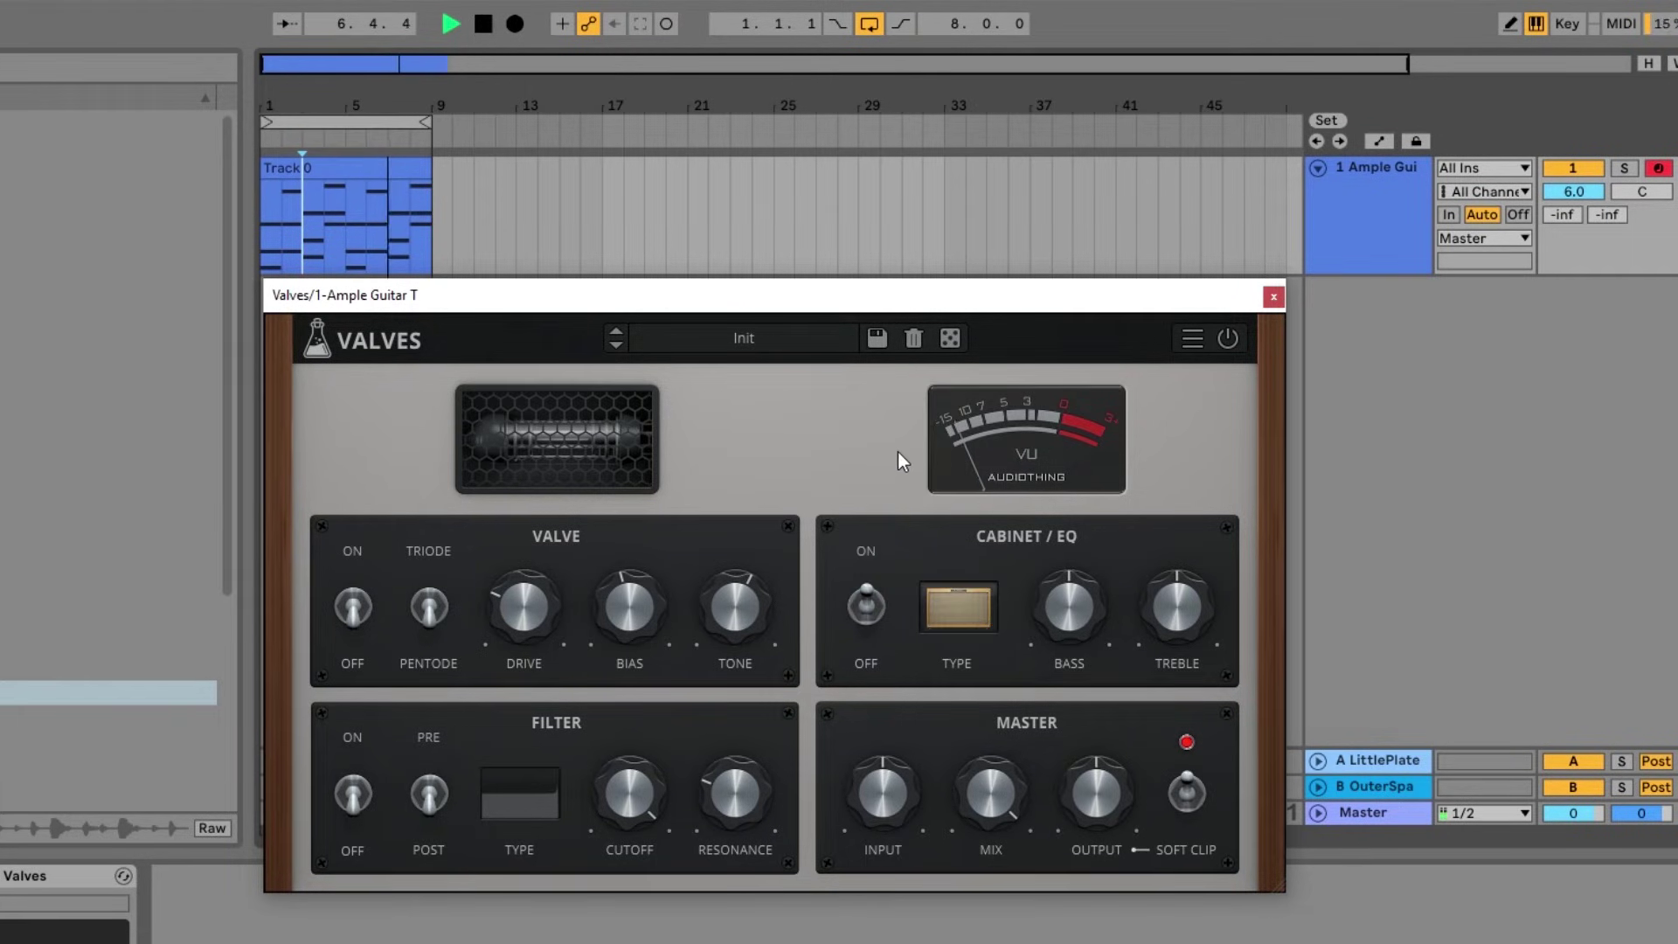
{"action": "left_click", "coordinate": [955, 617]}
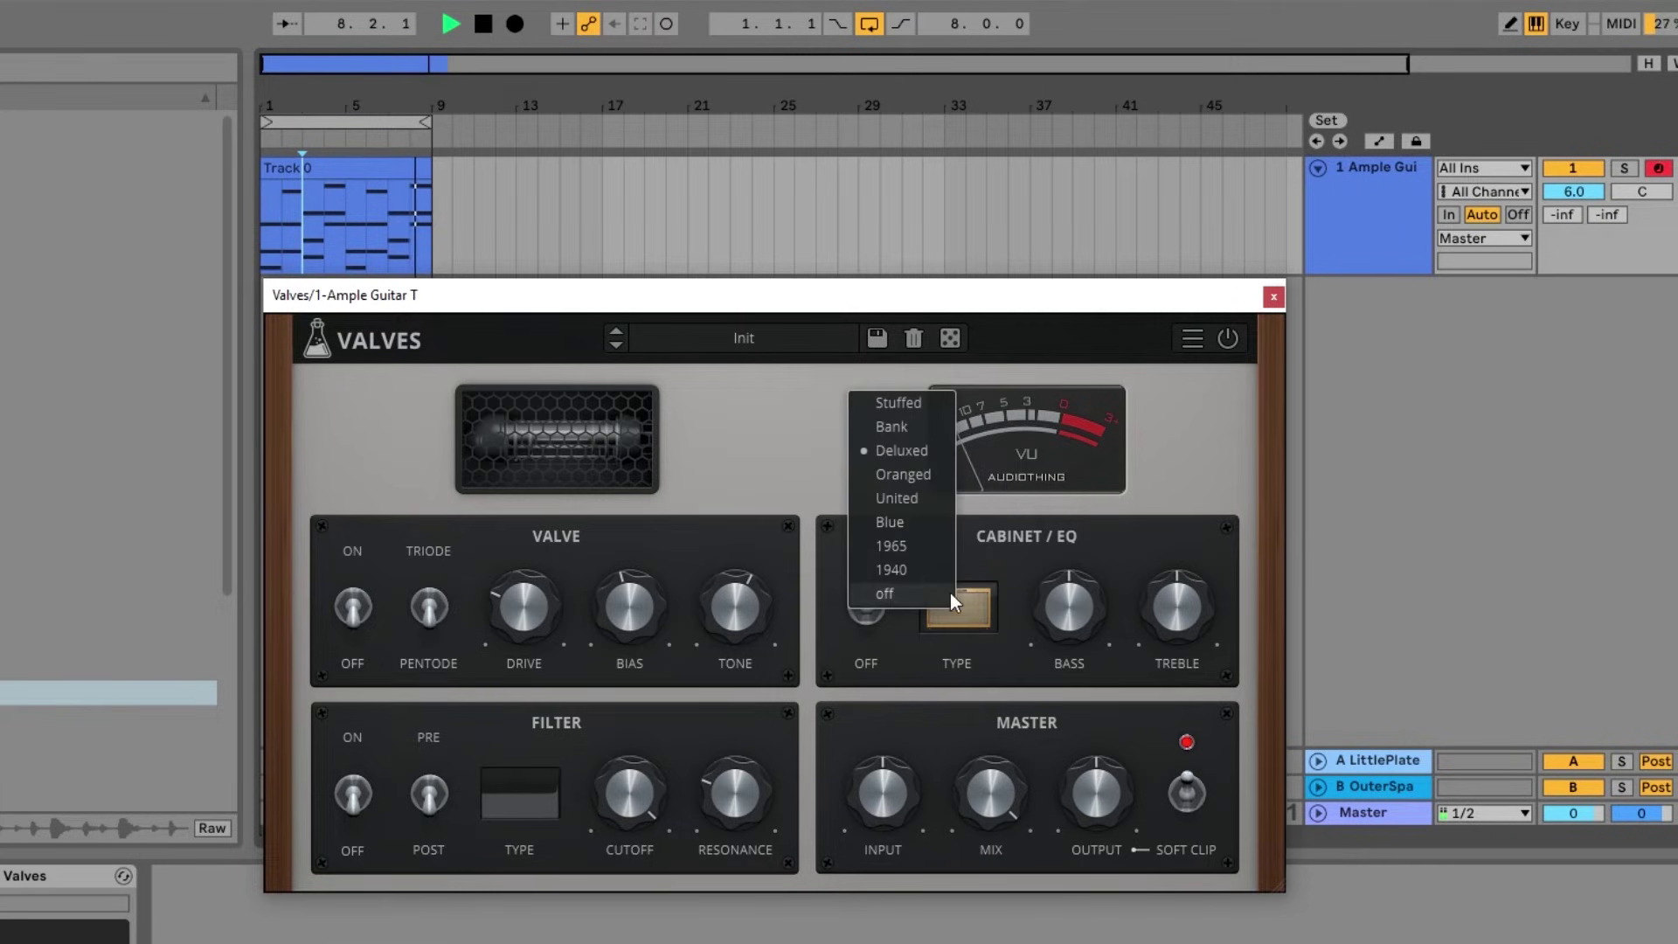
{"action": "left_click", "coordinate": [896, 474]}
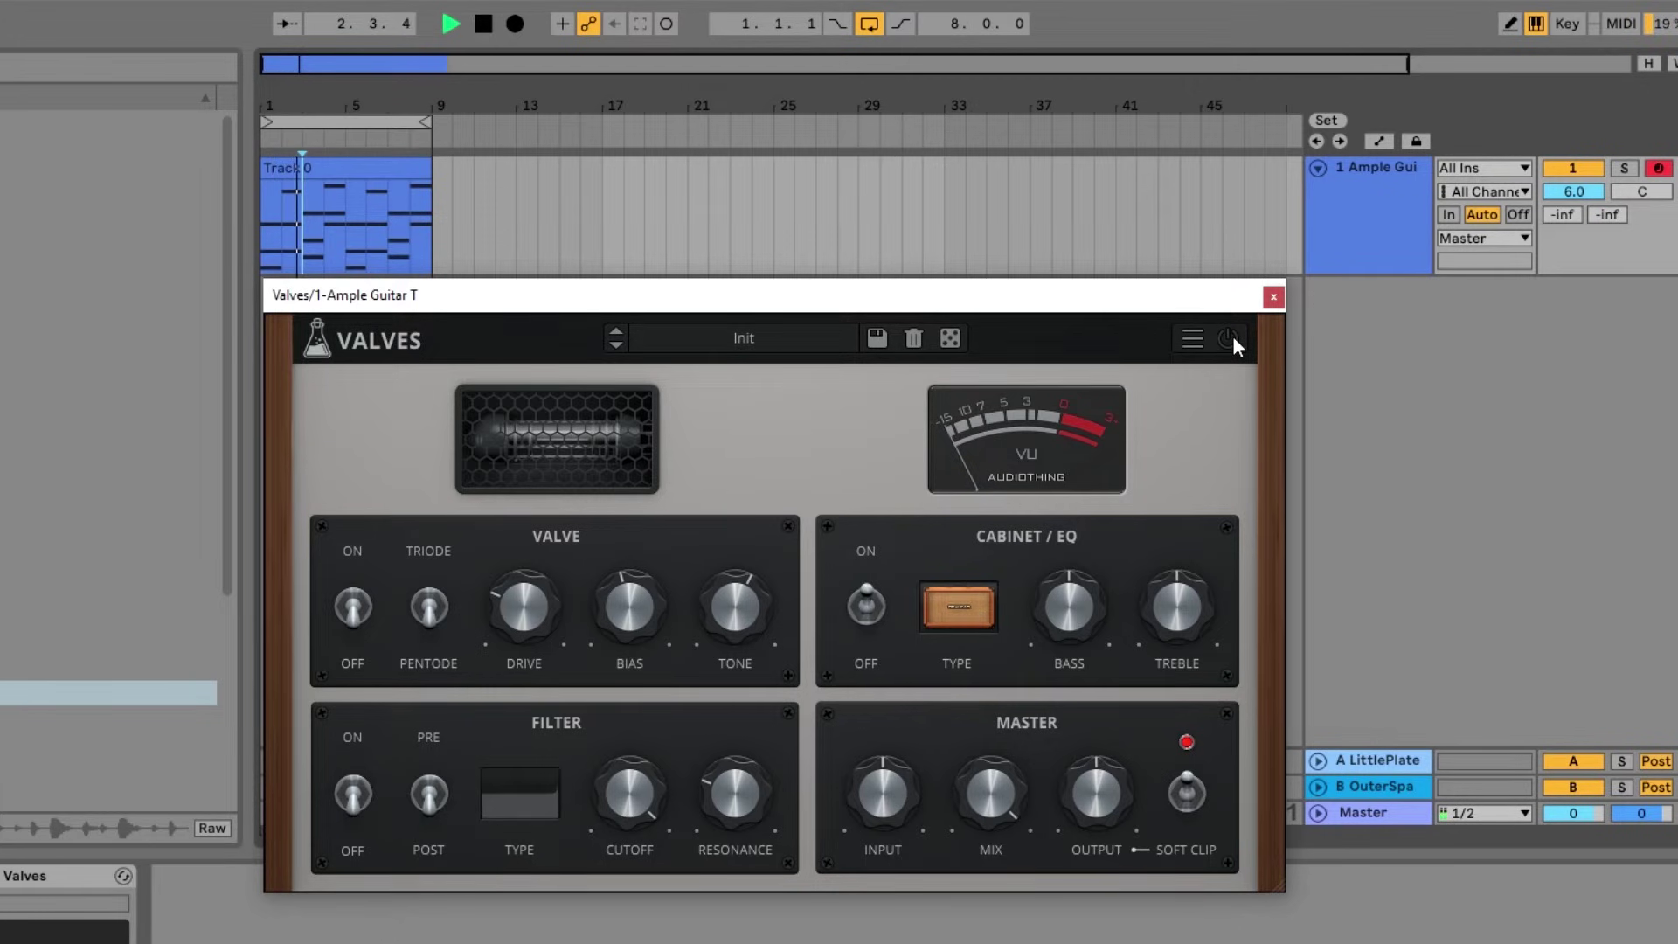
{"action": "left_click", "coordinate": [958, 605]}
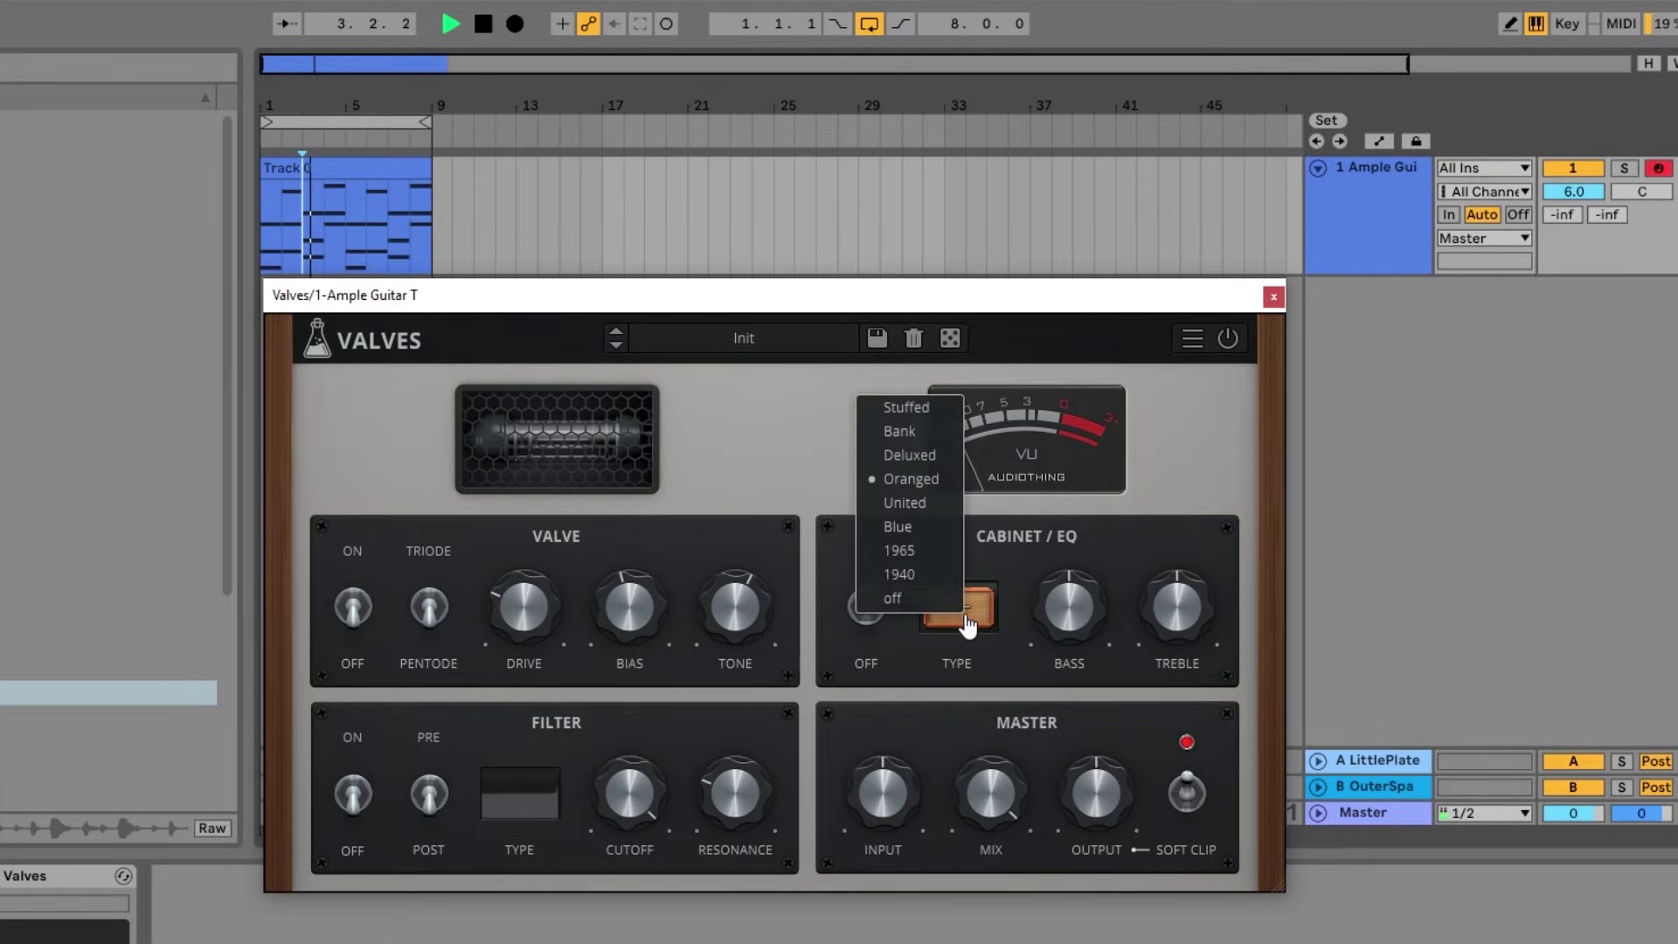
{"action": "left_click", "coordinate": [930, 524]}
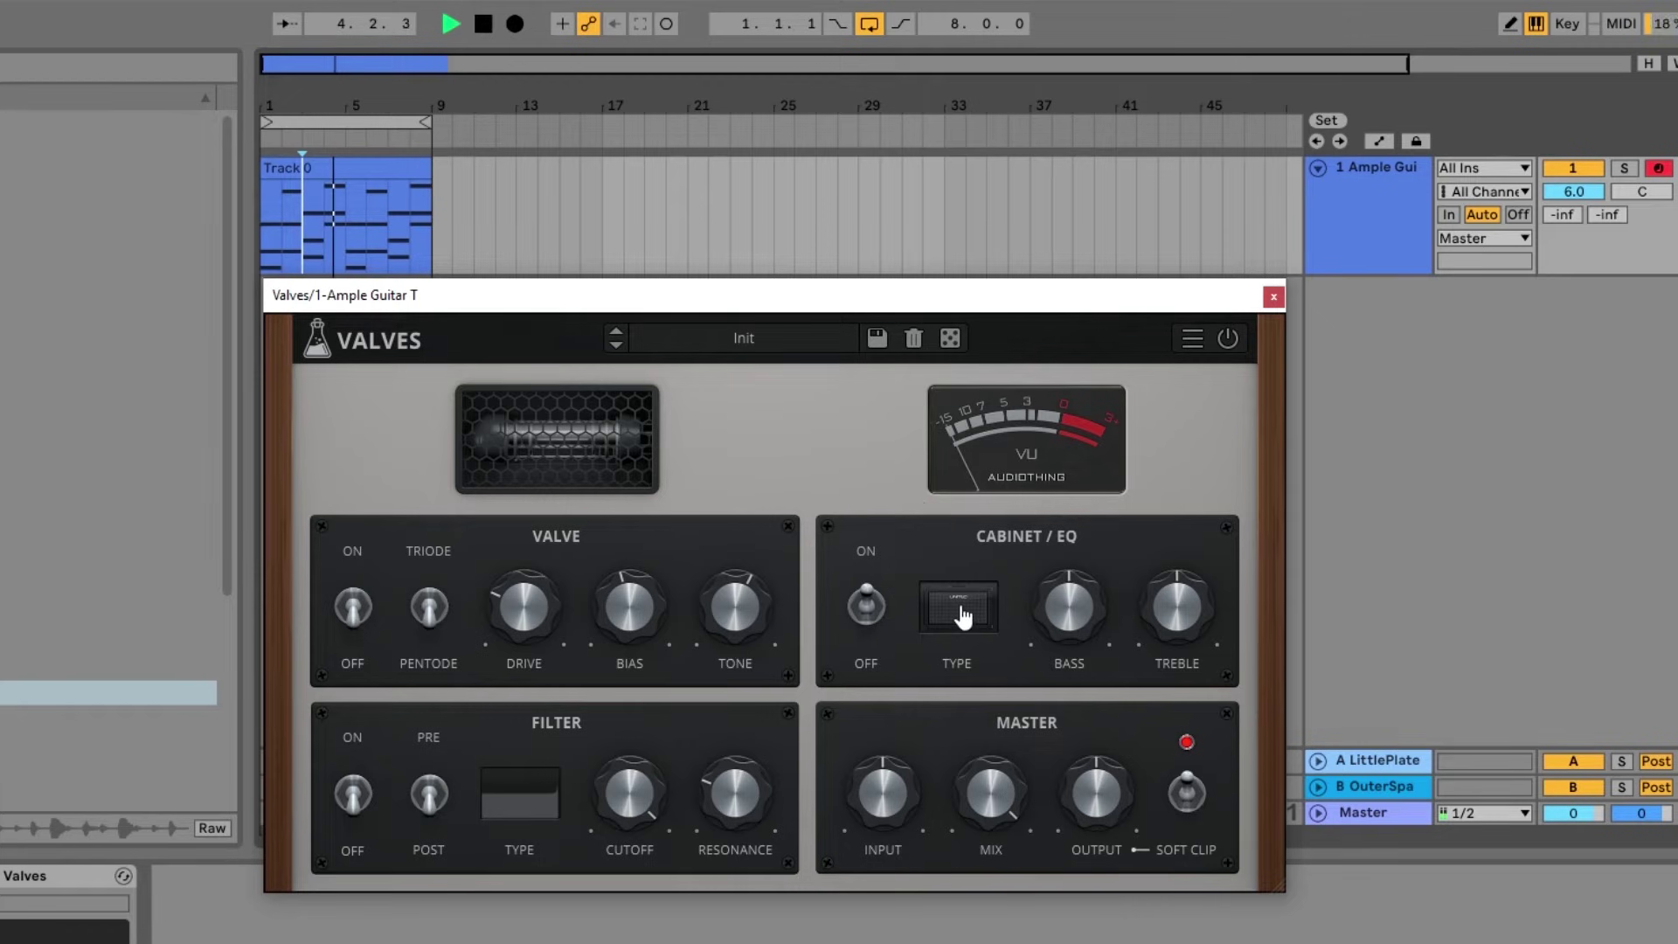
{"action": "left_click", "coordinate": [962, 612]}
{"action": "left_click", "coordinate": [925, 517]}
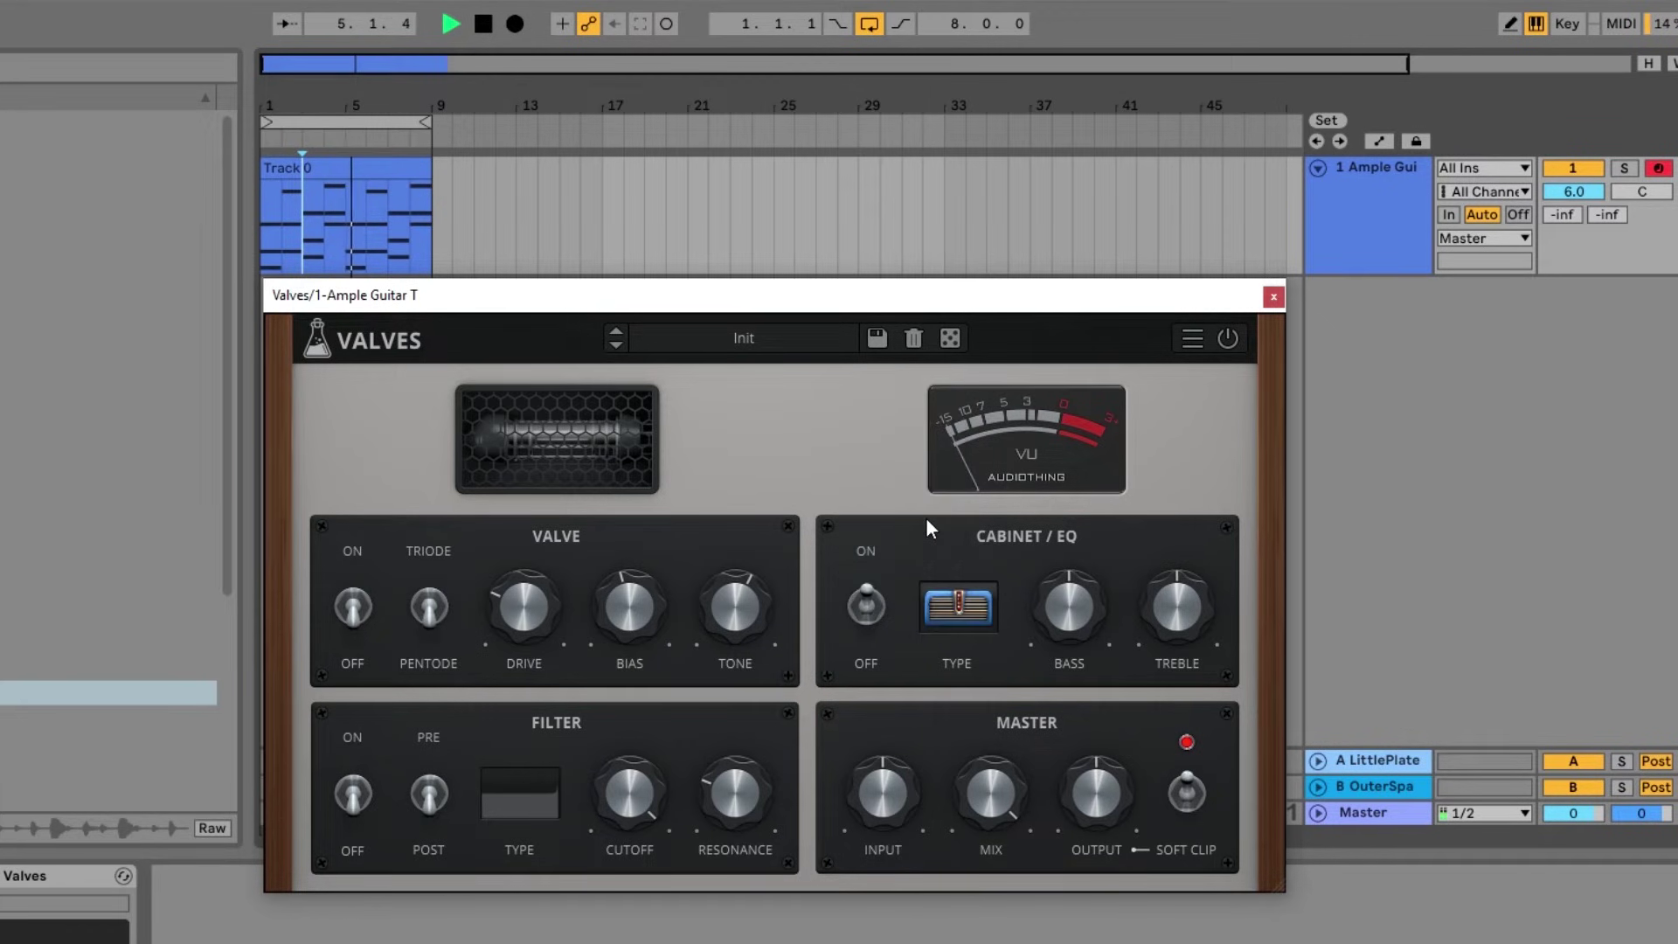
Try the 1965 and 1940 cabinet models, then set the cabinet model to off.
{"action": "left_click", "coordinate": [959, 608]}
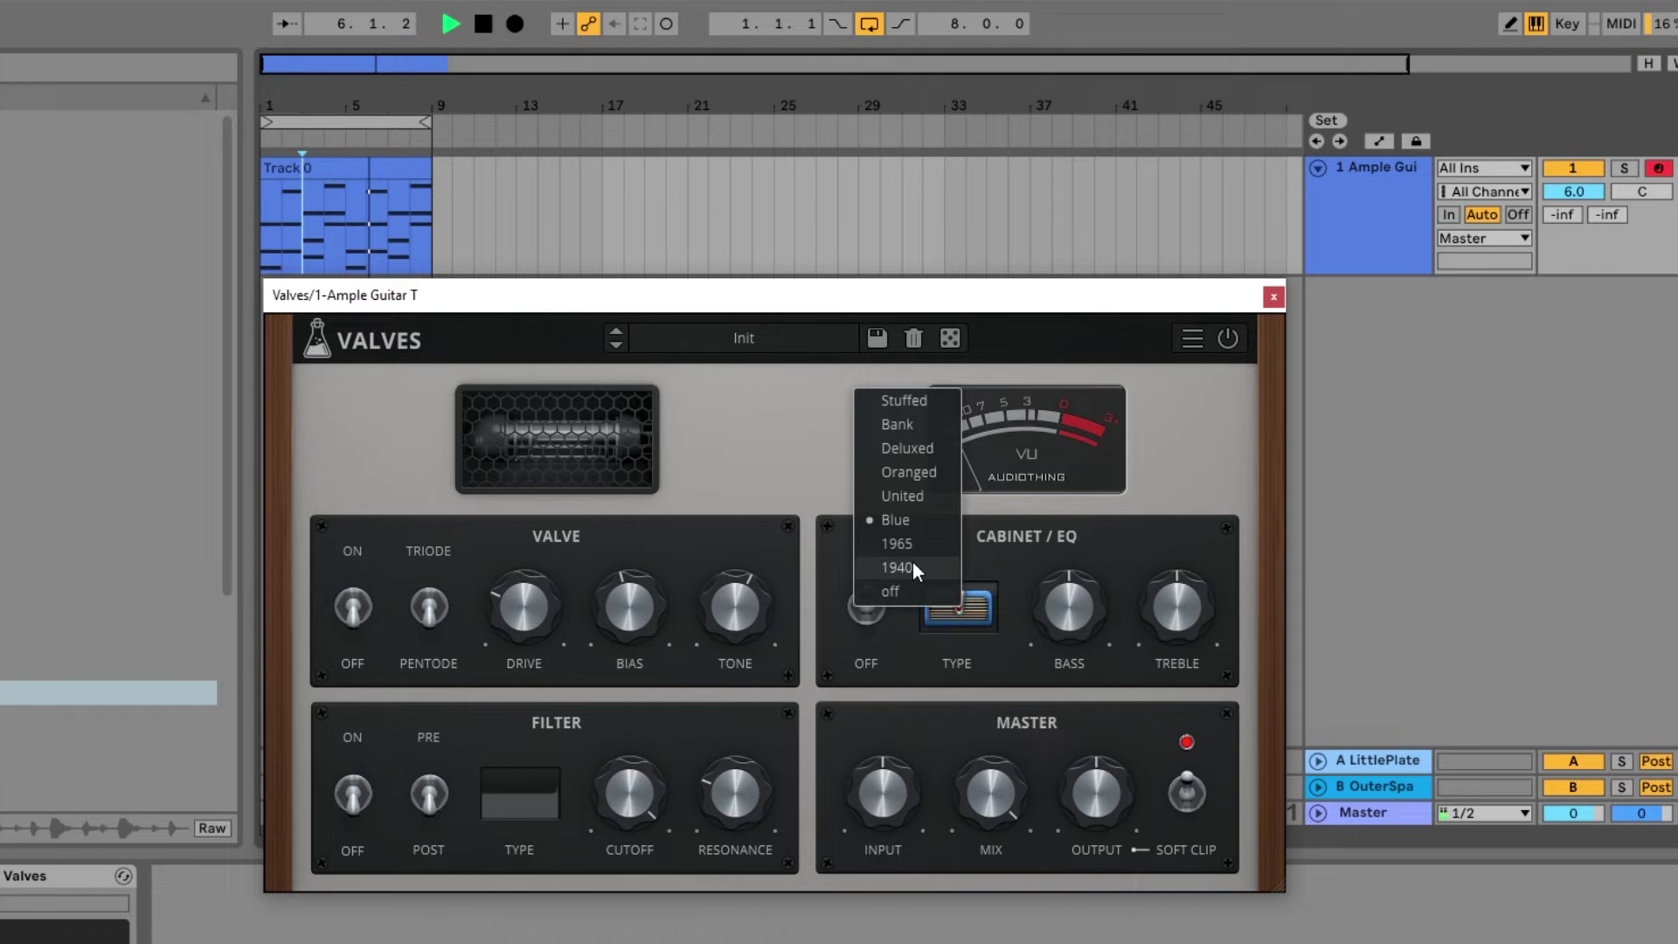
{"action": "left_click", "coordinate": [907, 547]}
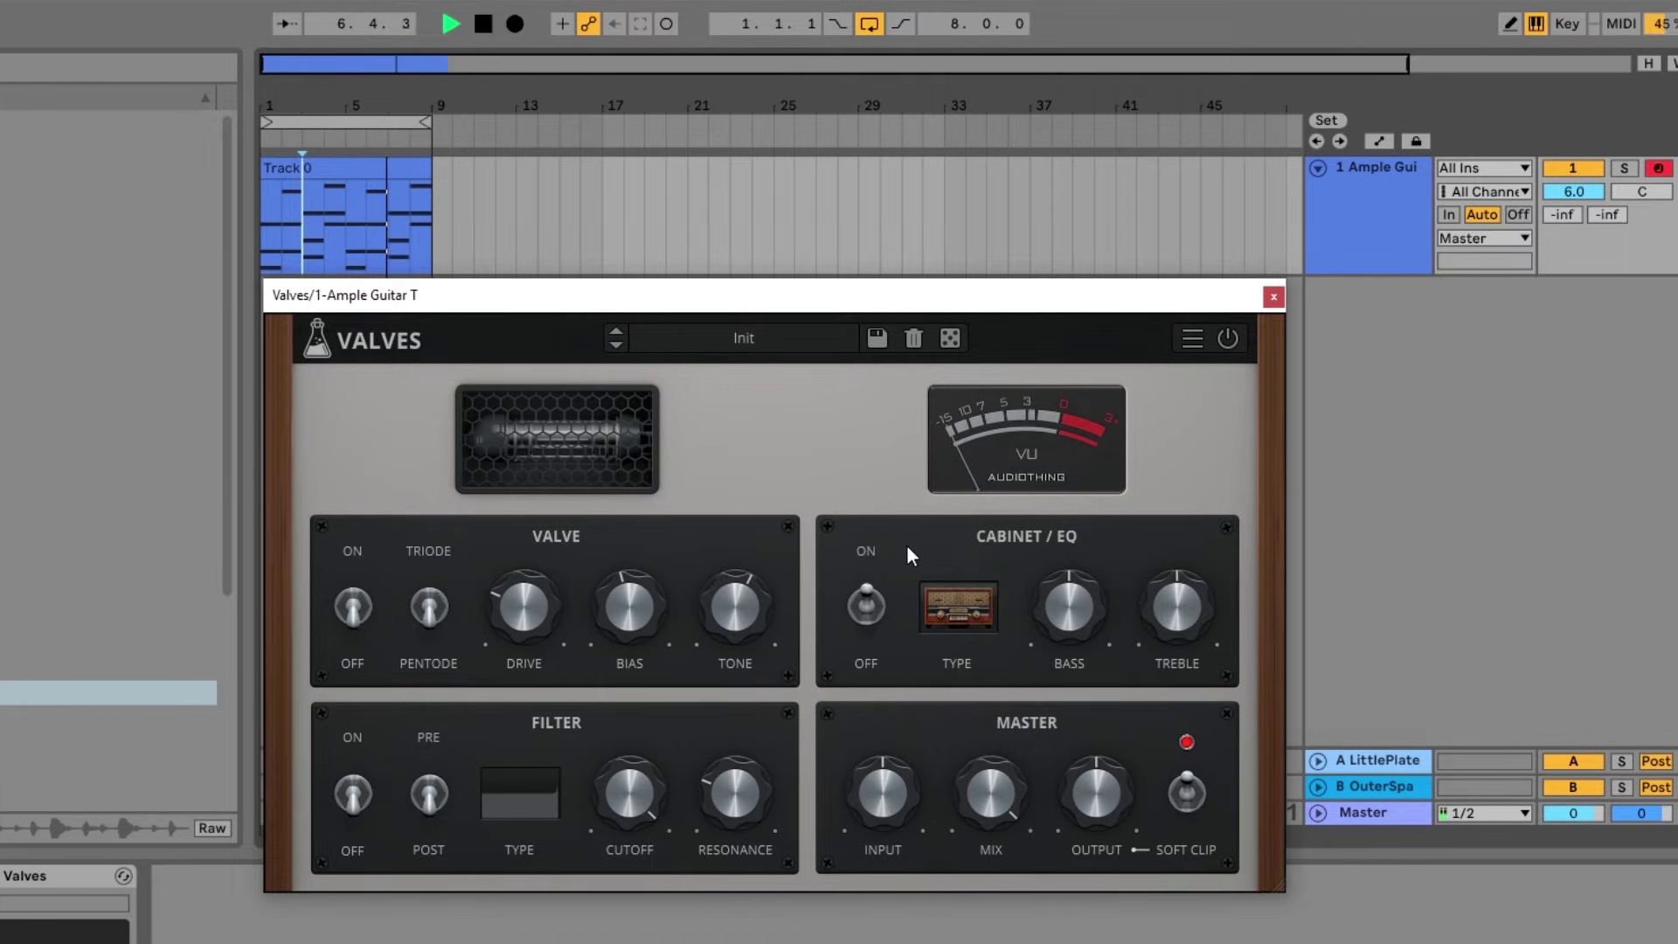
{"action": "left_click", "coordinate": [955, 611]}
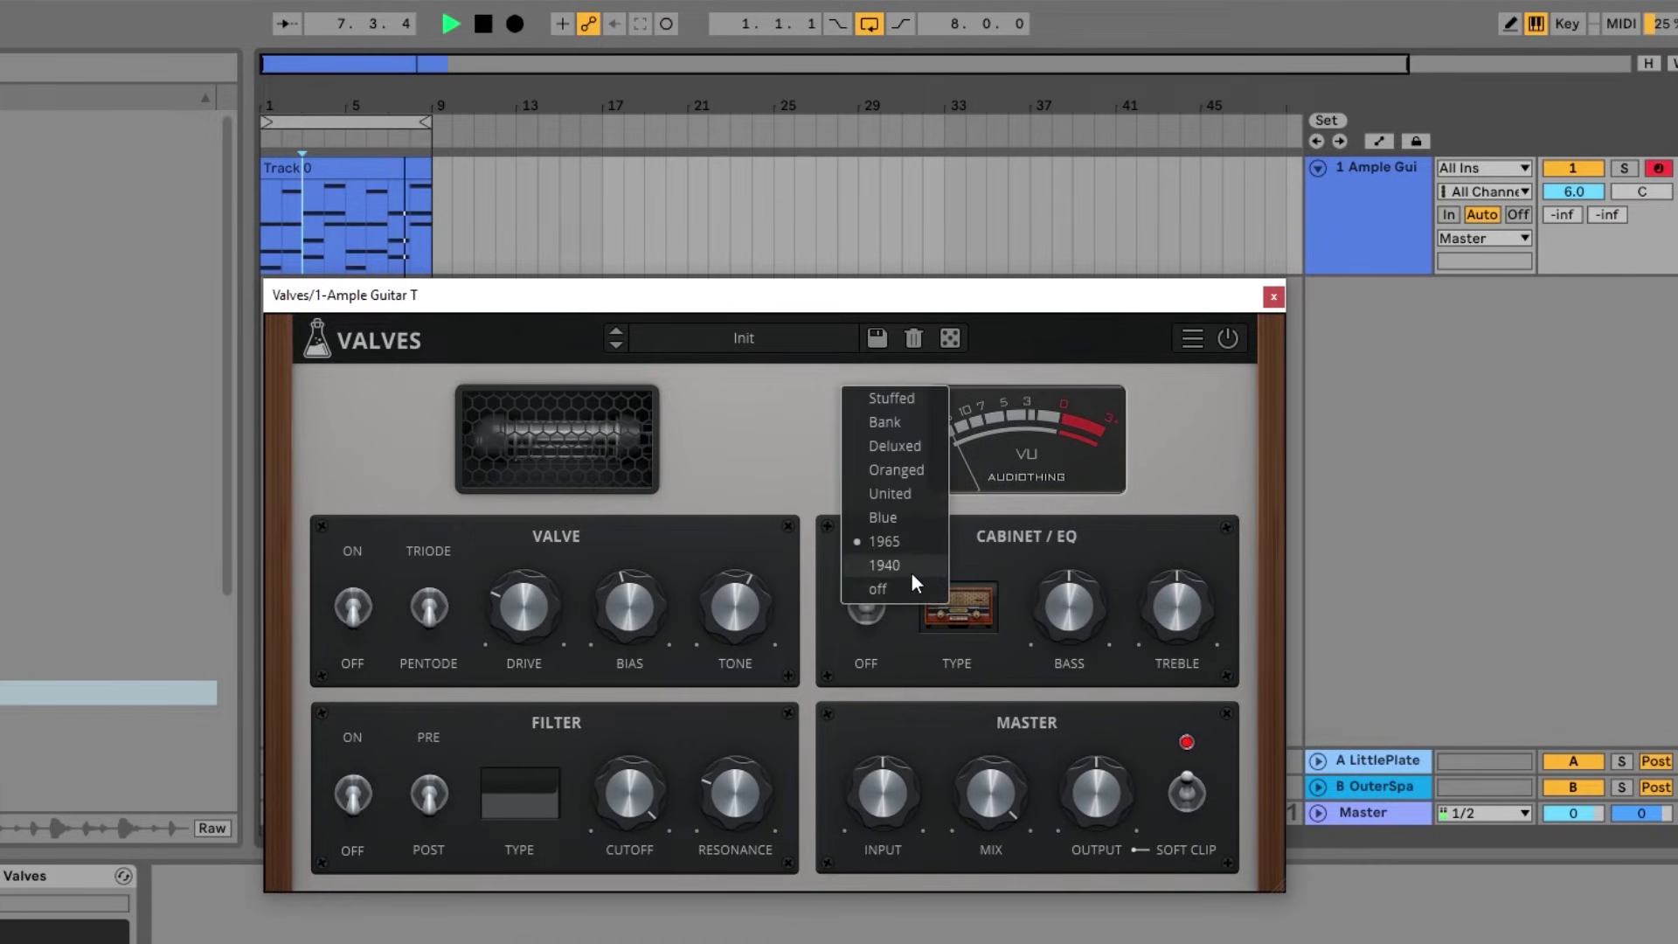
{"action": "left_click", "coordinate": [911, 570]}
{"action": "left_click", "coordinate": [976, 613]}
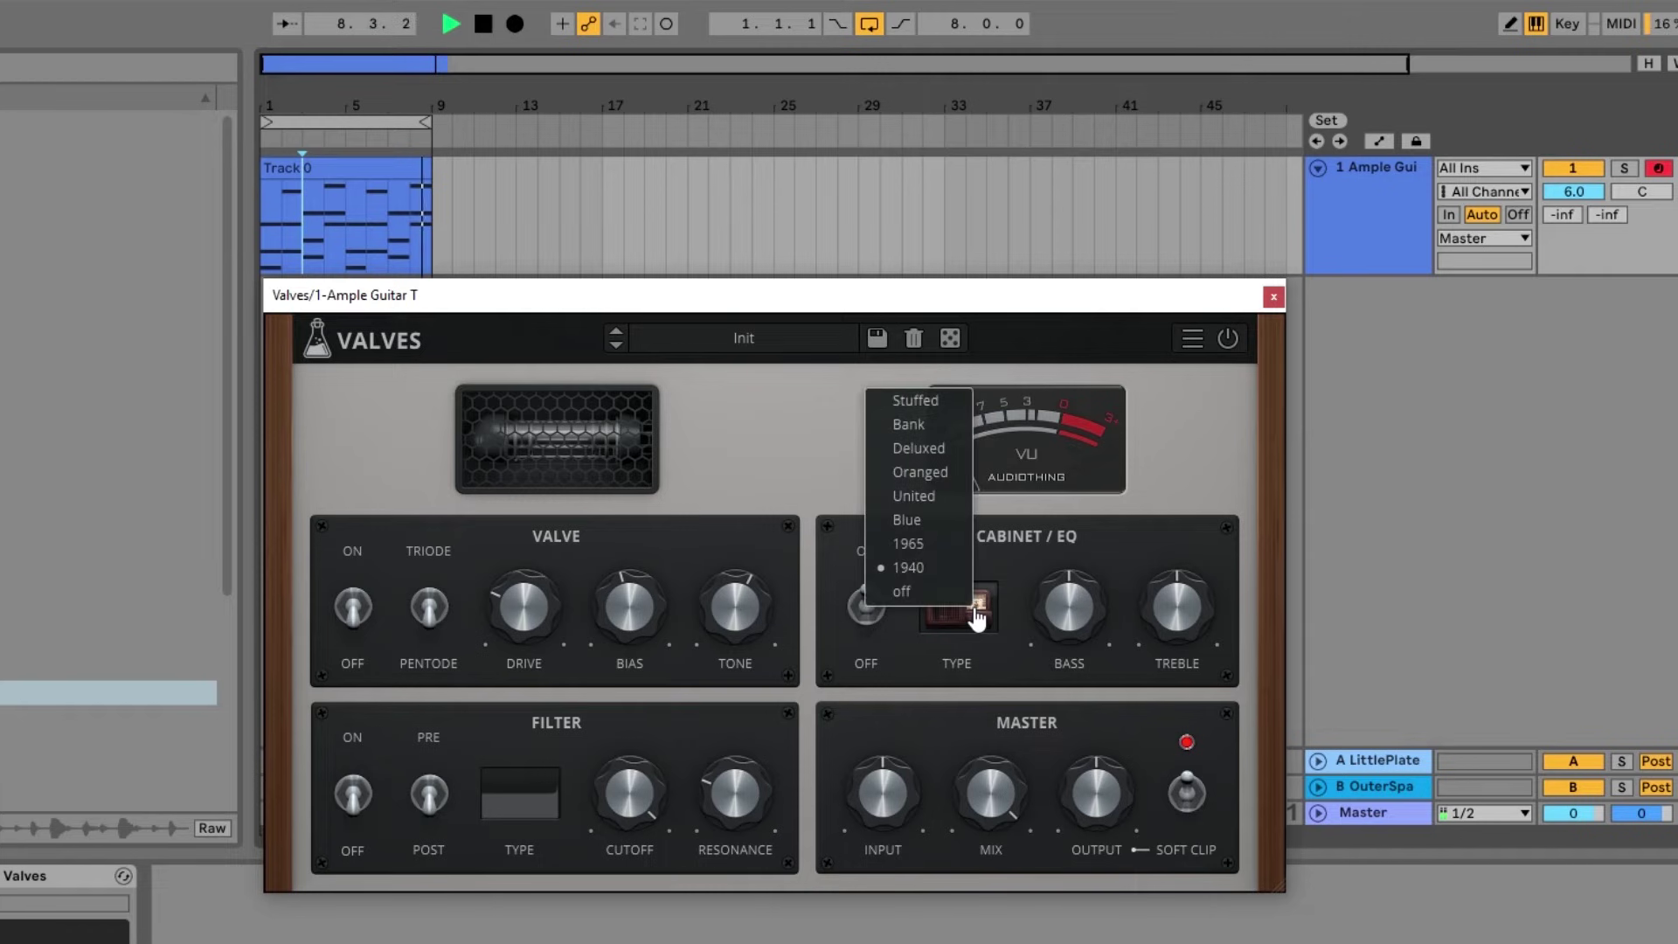
{"action": "left_click", "coordinate": [926, 594]}
Boost the cabinet Bass and Treble, then stop playback.
{"action": "mouse_move", "coordinate": [1078, 577]}
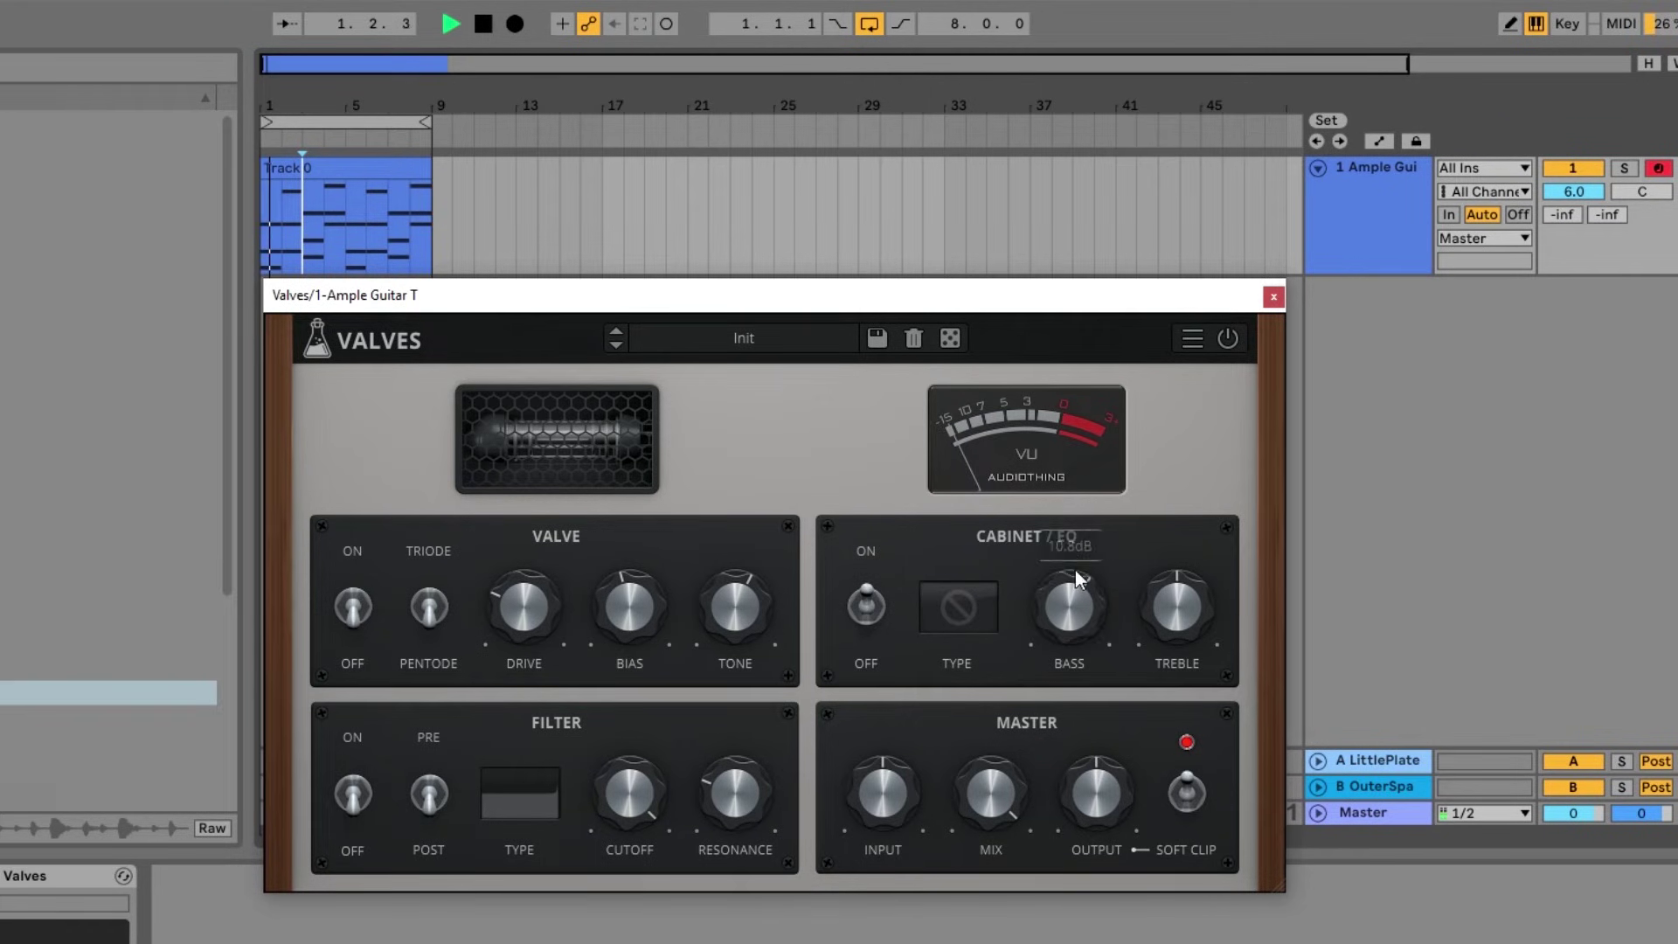
{"action": "left_click_drag", "start_coordinate": [1080, 580], "coordinate": [1082, 527]}
{"action": "mouse_move", "coordinate": [1162, 587]}
{"action": "left_mouse_down"}
{"action": "mouse_move", "coordinate": [1193, 568]}
{"action": "mouse_move", "coordinate": [1202, 527]}
{"action": "mouse_move", "coordinate": [1185, 581]}
{"action": "left_mouse_up"}
{"action": "key", "text": "space"}
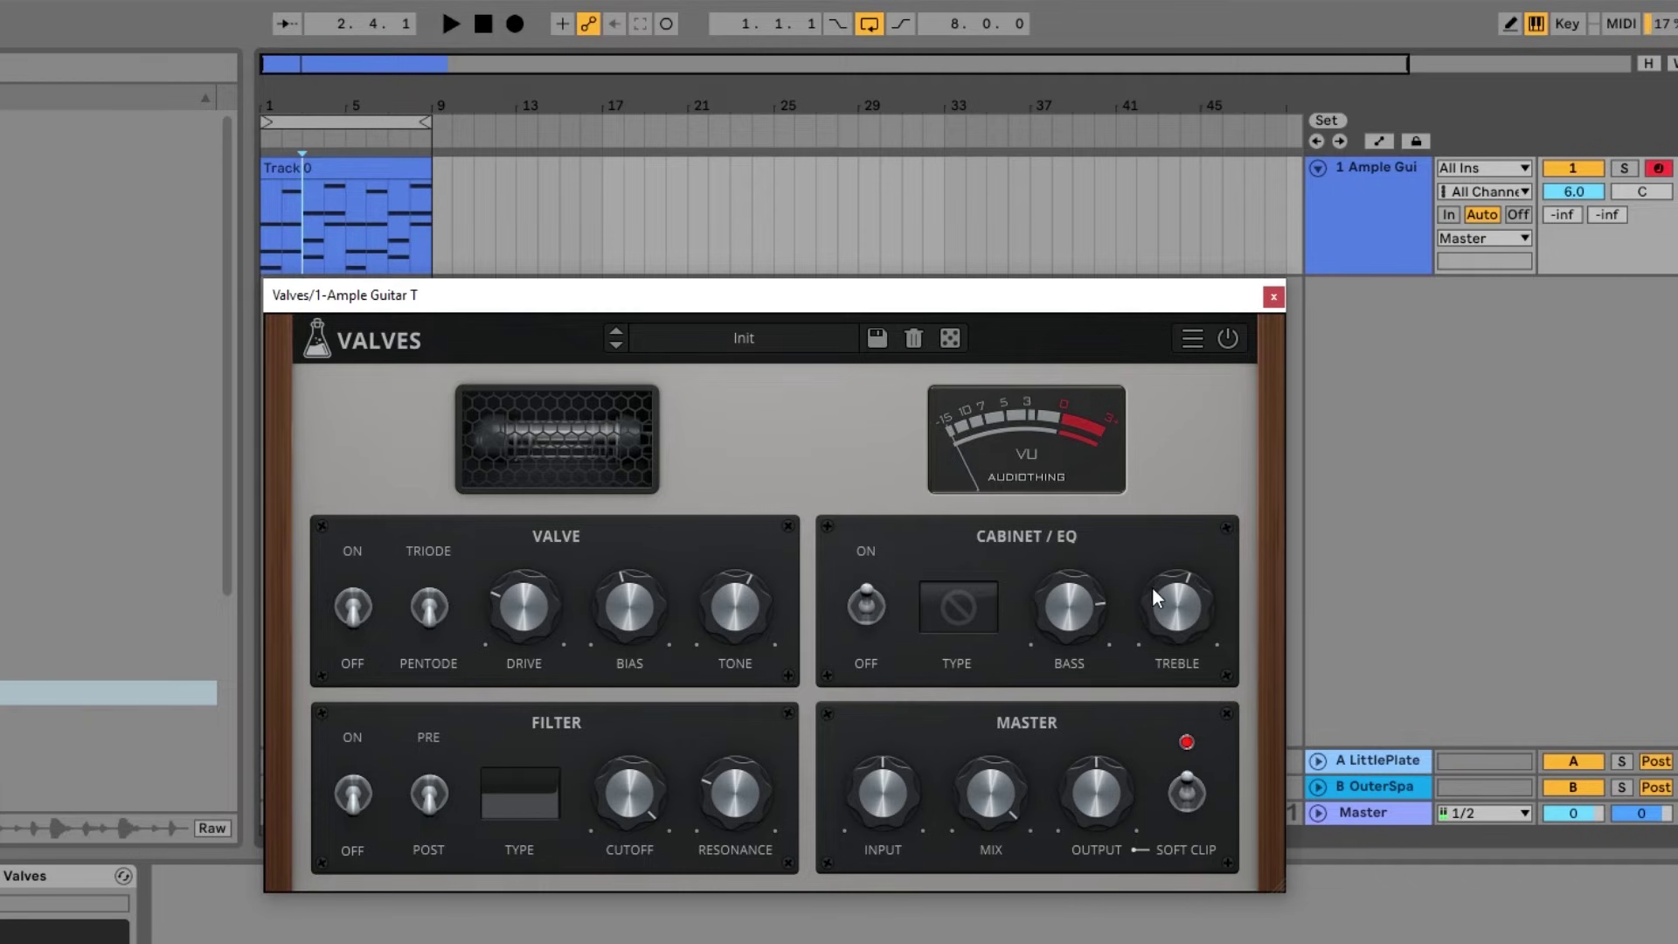
Reselect the Stuffed cabinet model and lower the Bass slightly.
{"action": "left_click", "coordinate": [961, 607]}
{"action": "left_click", "coordinate": [916, 395]}
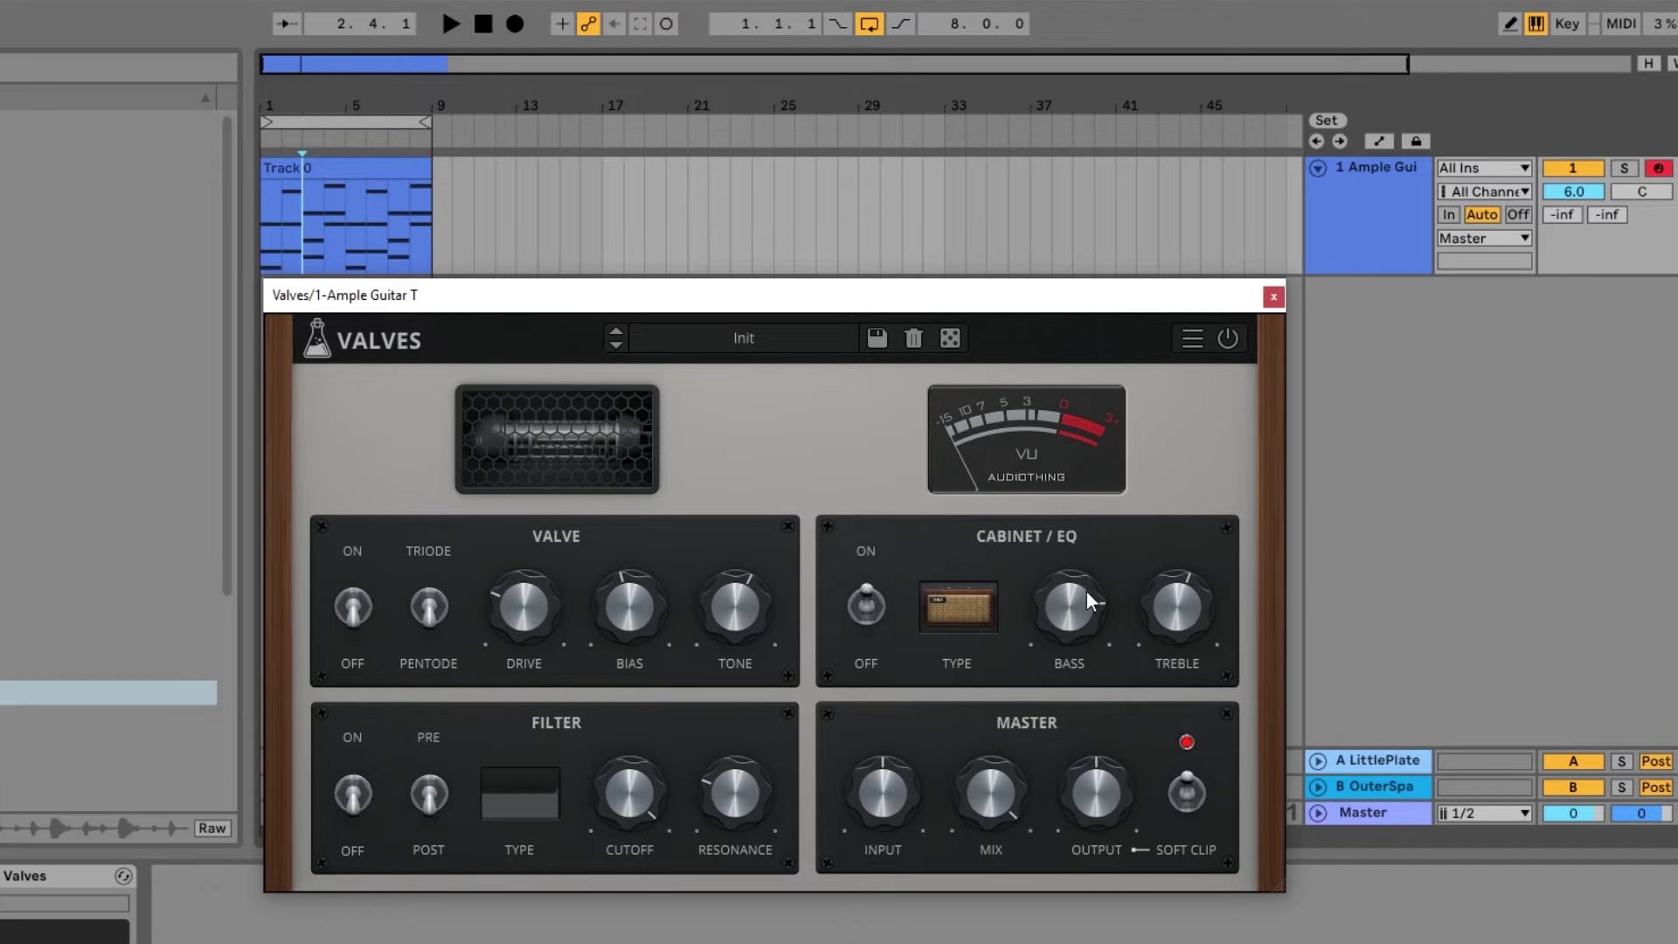
{"action": "left_click_drag", "start_coordinate": [1087, 591], "coordinate": [1066, 705]}
Turn the filter on as LowPass 4-pole with a lowered cutoff and minimum resonance.
{"action": "left_click", "coordinate": [870, 609]}
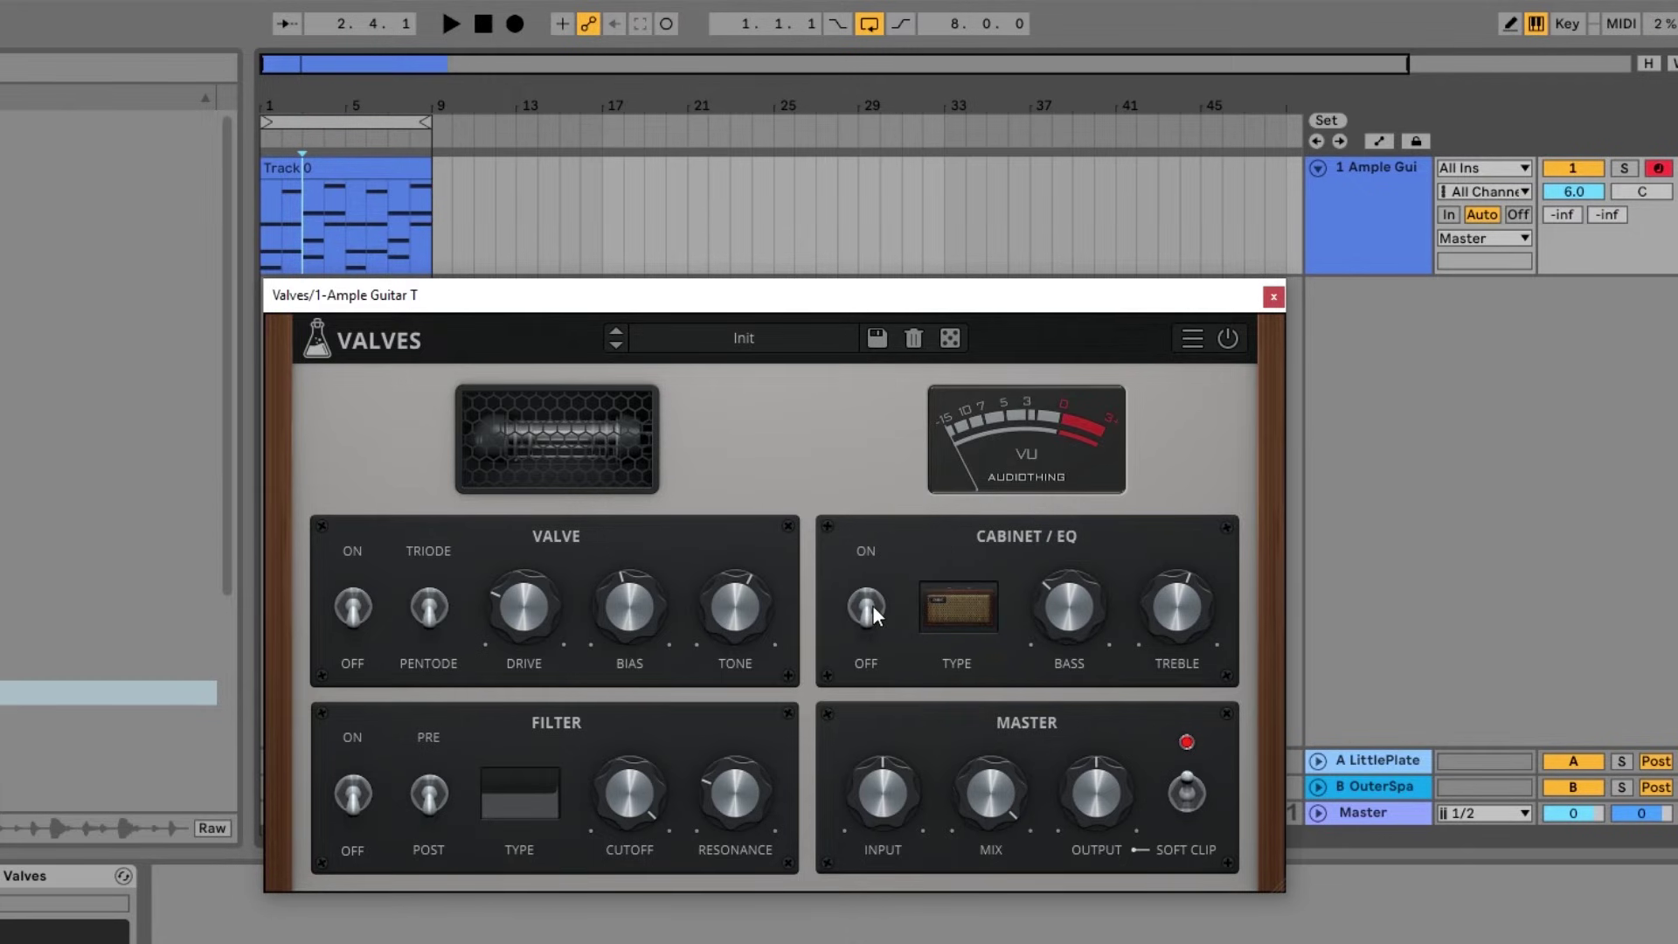
{"action": "left_click", "coordinate": [352, 797]}
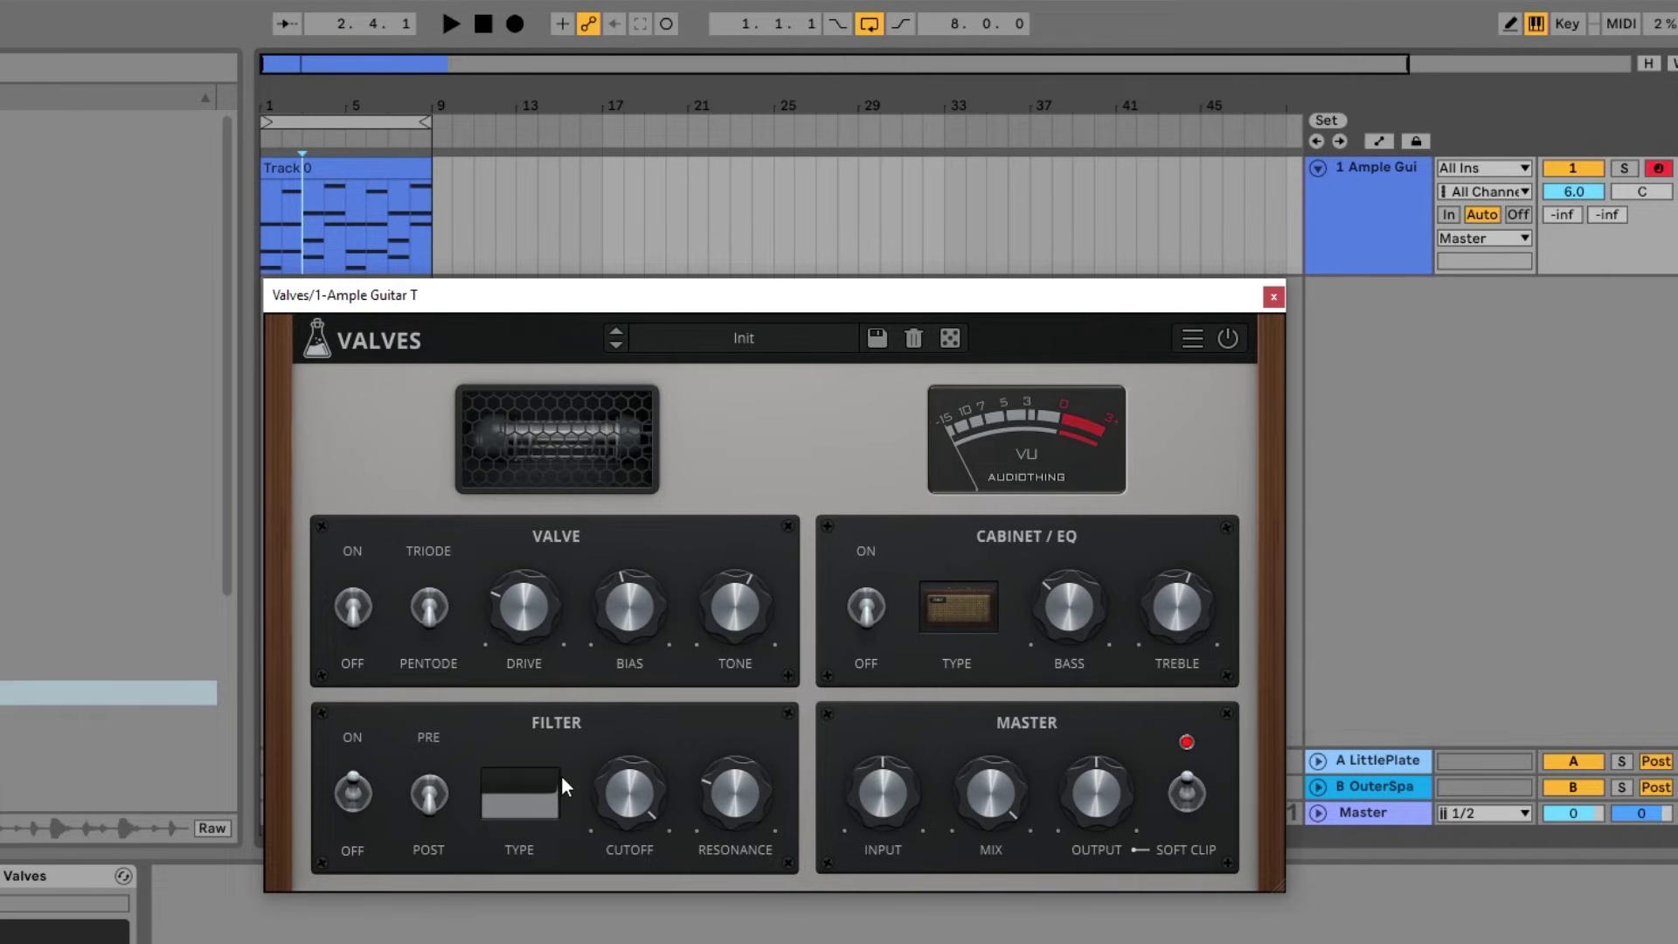
{"action": "left_click", "coordinate": [517, 800]}
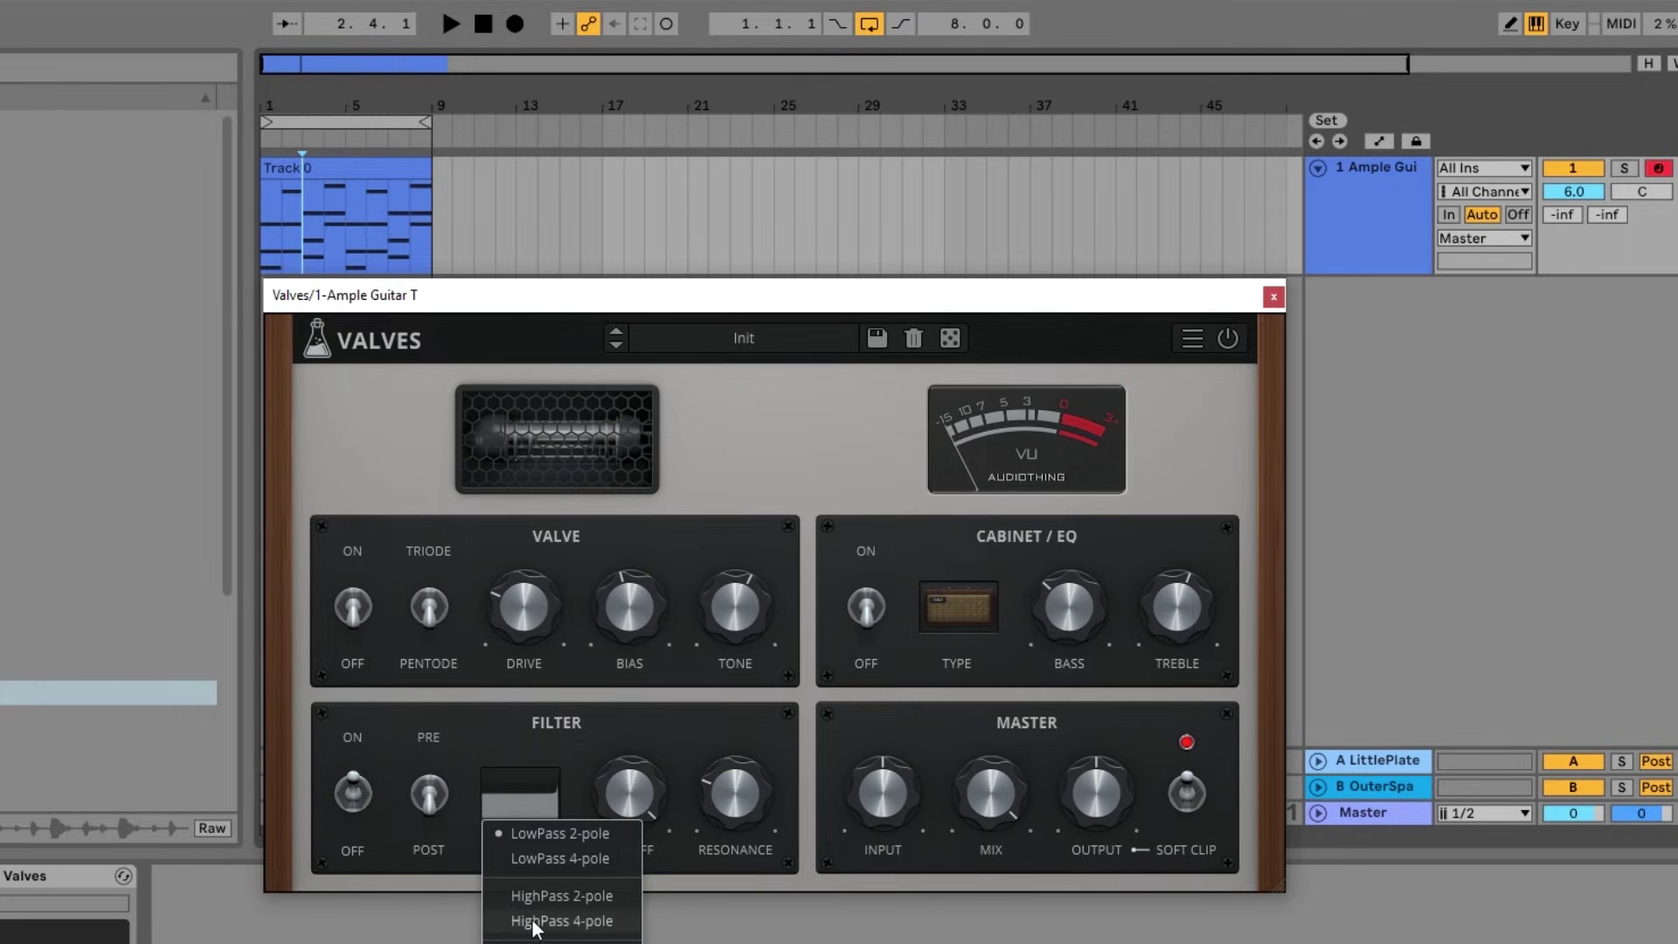
{"action": "left_click", "coordinate": [550, 857]}
{"action": "left_click_drag", "start_coordinate": [646, 807], "coordinate": [630, 858]}
{"action": "mouse_move", "coordinate": [753, 781]}
{"action": "left_click_drag", "start_coordinate": [745, 786], "coordinate": [649, 776]}
With playback running, switch to HighPass 2-pole, cutoff 325Hz and resonance 26%.
{"action": "key", "text": "space"}
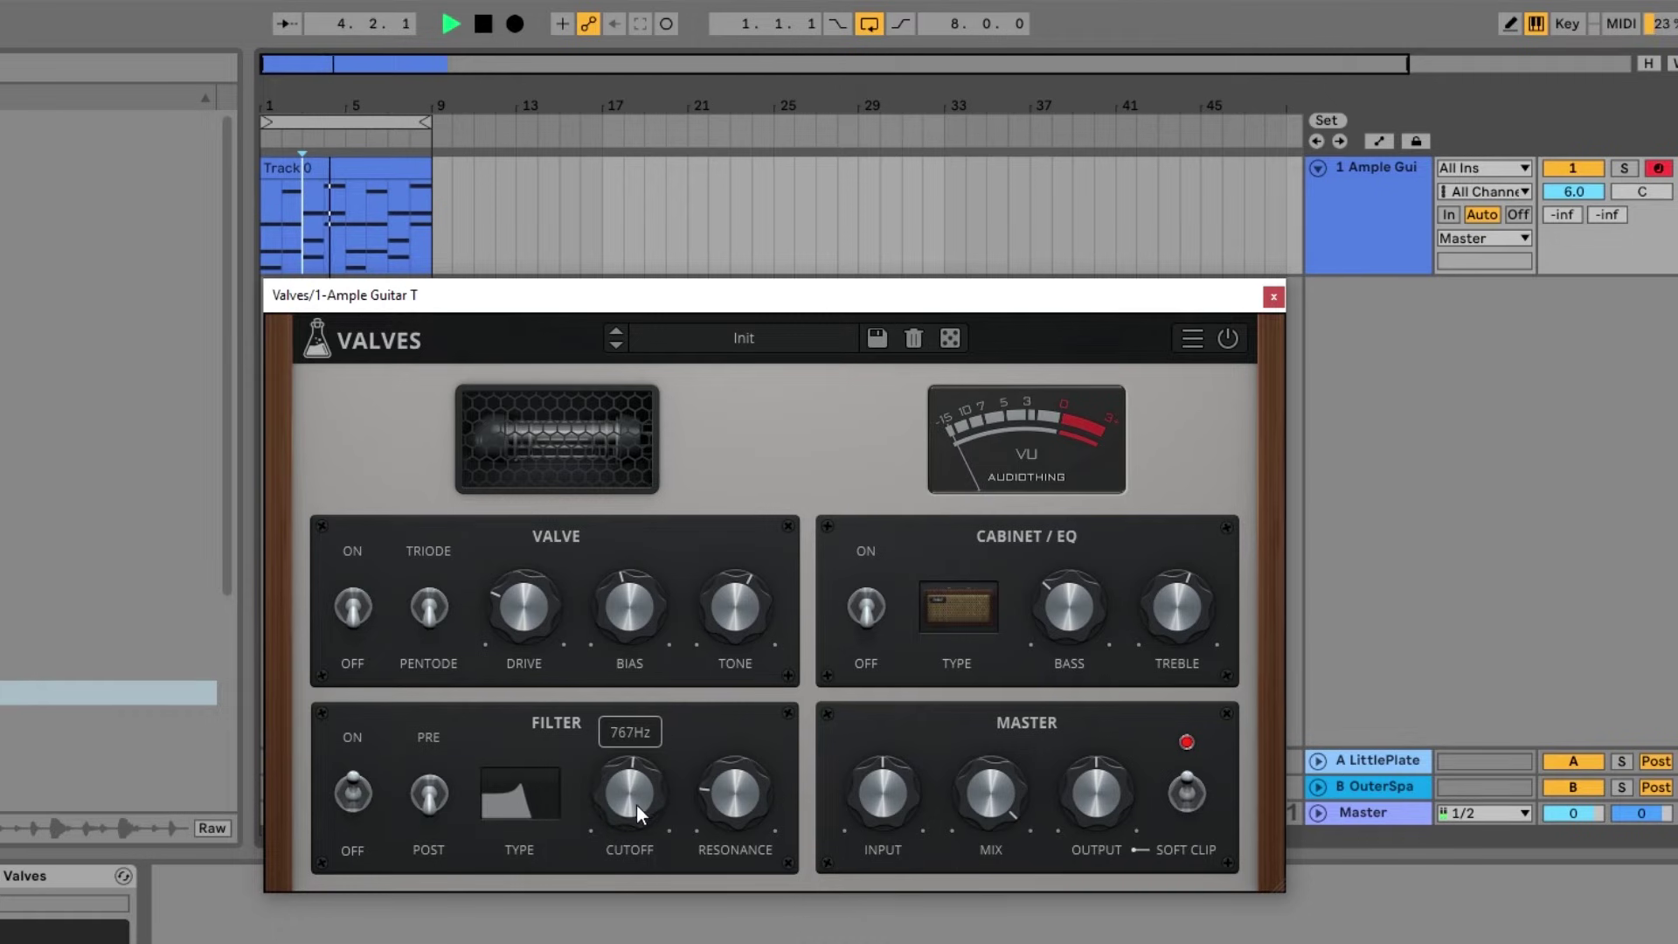
{"action": "left_click", "coordinate": [529, 812]}
{"action": "left_click", "coordinate": [533, 888]}
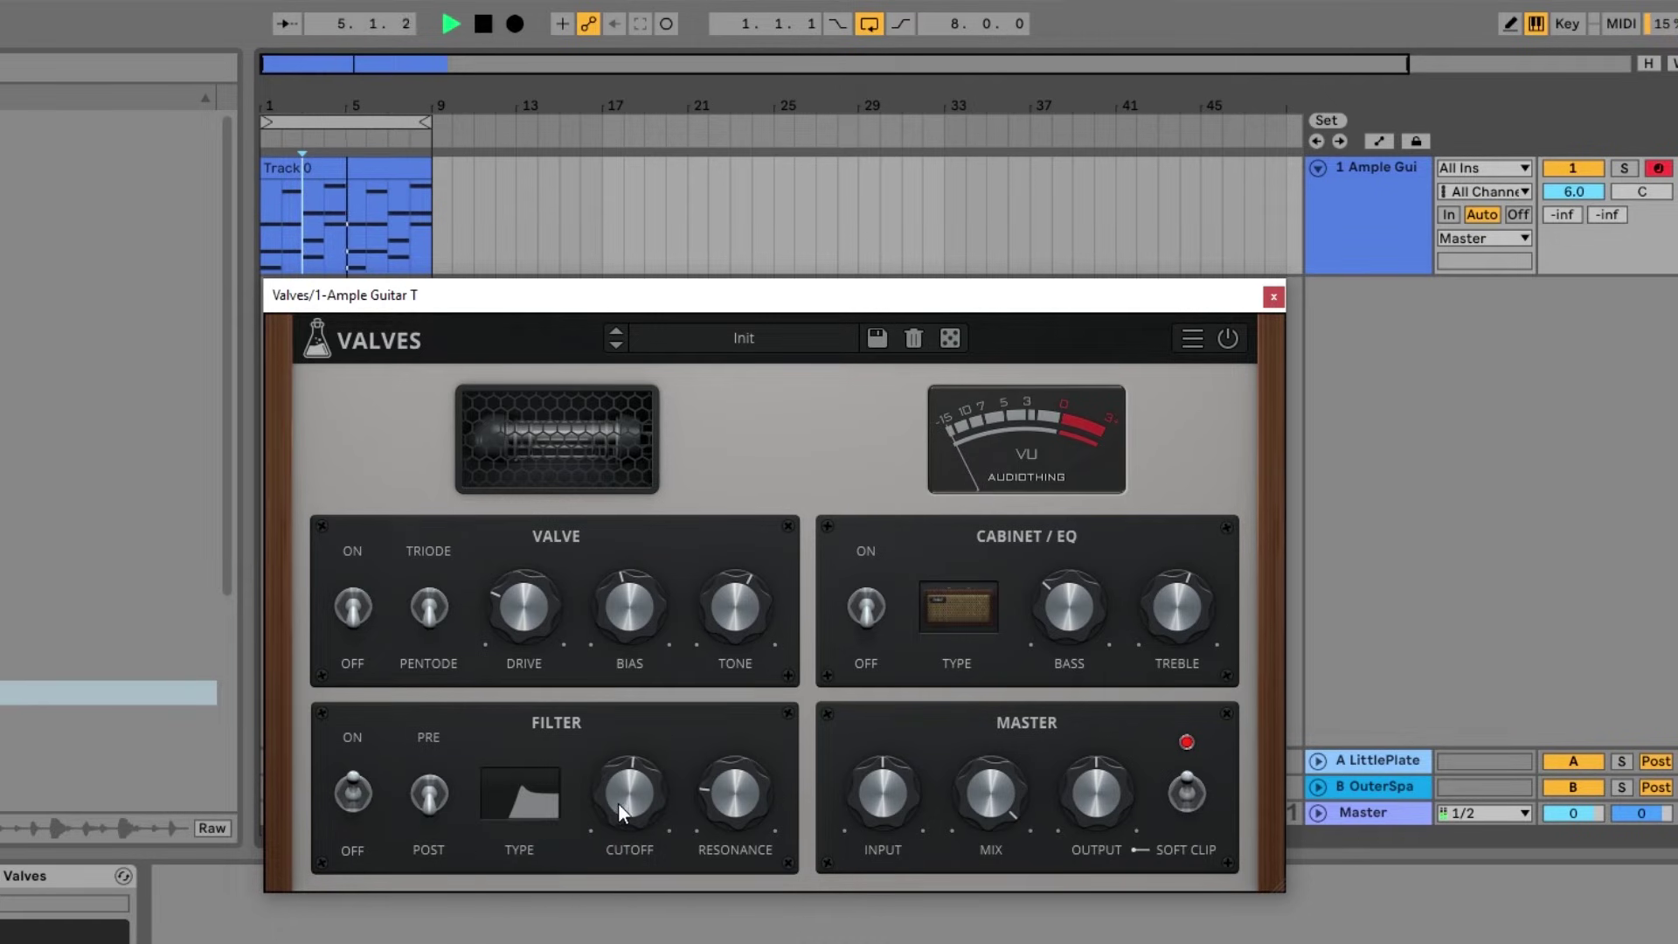
{"action": "mouse_move", "coordinate": [617, 803]}
{"action": "left_mouse_down"}
{"action": "mouse_move", "coordinate": [628, 753]}
{"action": "mouse_move", "coordinate": [599, 819]}
{"action": "left_mouse_up"}
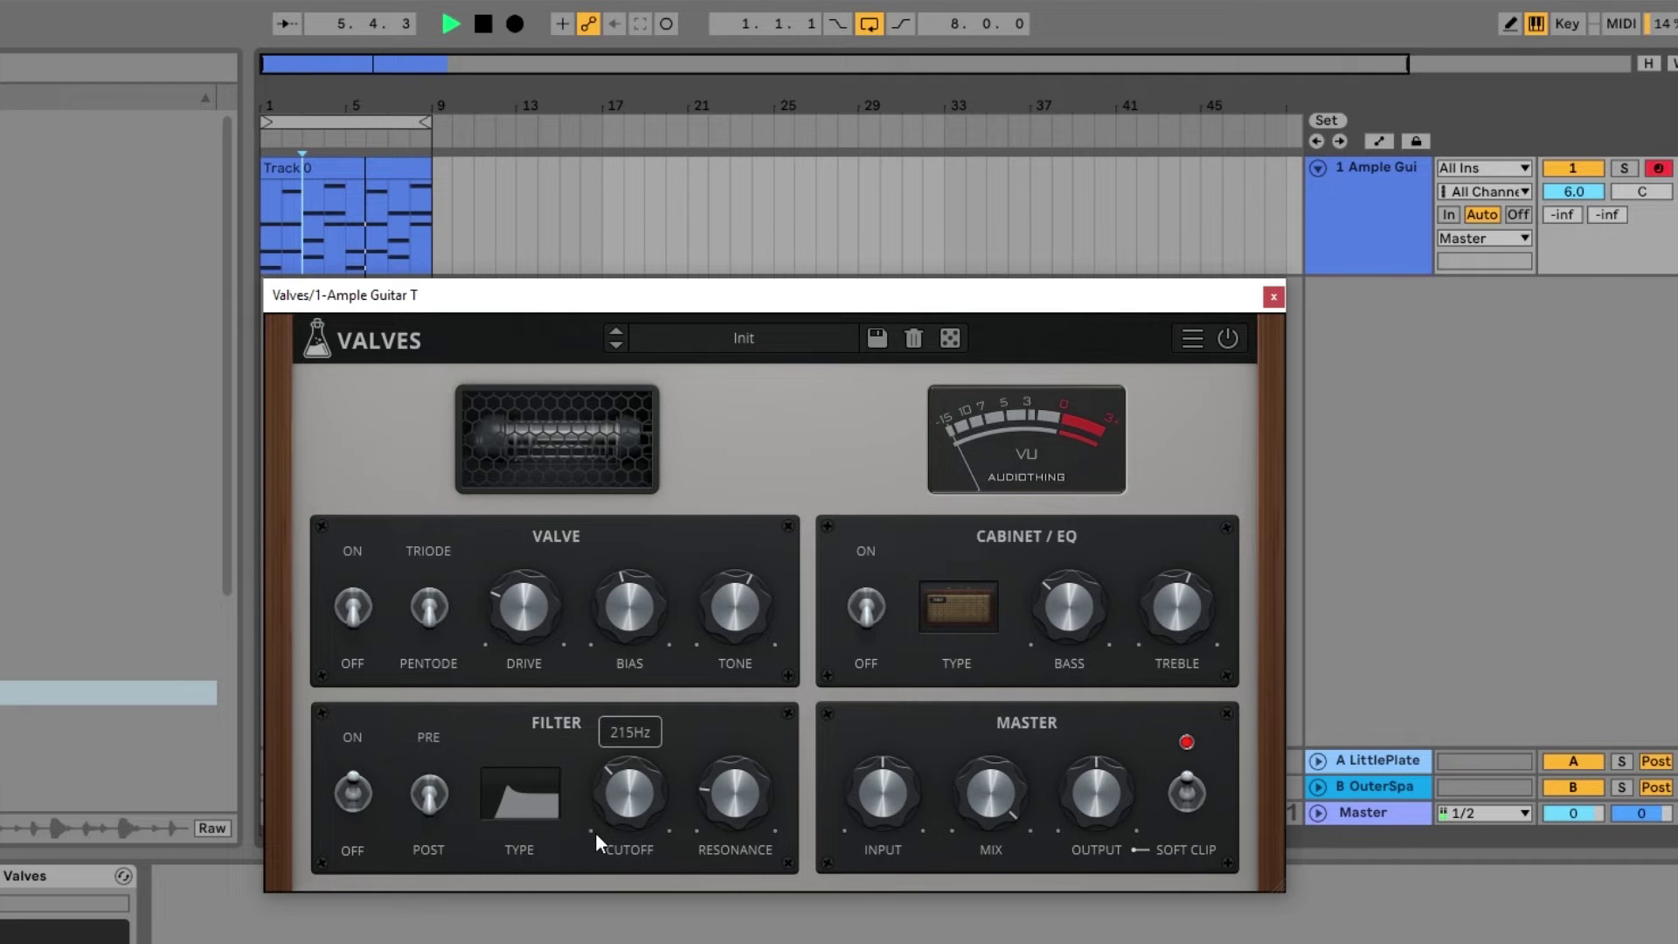
{"action": "left_click_drag", "start_coordinate": [705, 799], "coordinate": [638, 701]}
After trying band-pass, set a notch filter at 291Hz cutoff with 0% resonance, then stop playback.
{"action": "left_click", "coordinate": [535, 817]}
{"action": "left_click", "coordinate": [588, 843]}
{"action": "left_click", "coordinate": [526, 795]}
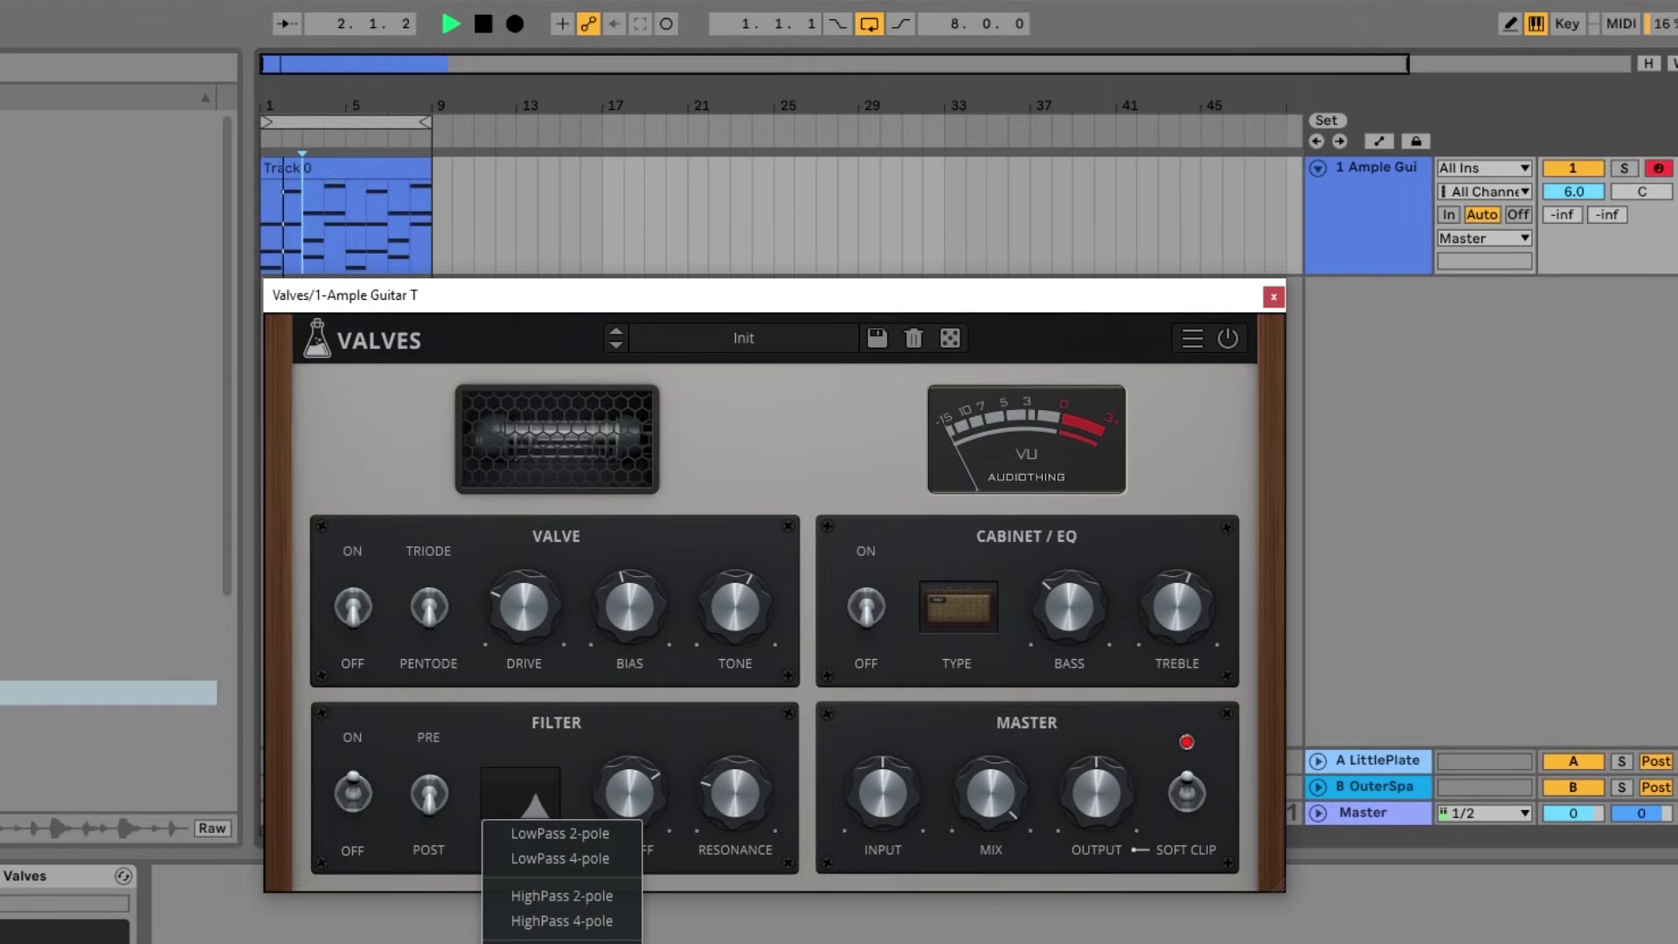
{"action": "left_click", "coordinate": [531, 935]}
{"action": "mouse_move", "coordinate": [636, 804]}
{"action": "left_mouse_down"}
{"action": "mouse_move", "coordinate": [606, 863]}
{"action": "mouse_move", "coordinate": [631, 817]}
{"action": "left_mouse_up"}
{"action": "left_click_drag", "start_coordinate": [733, 766], "coordinate": [697, 874]}
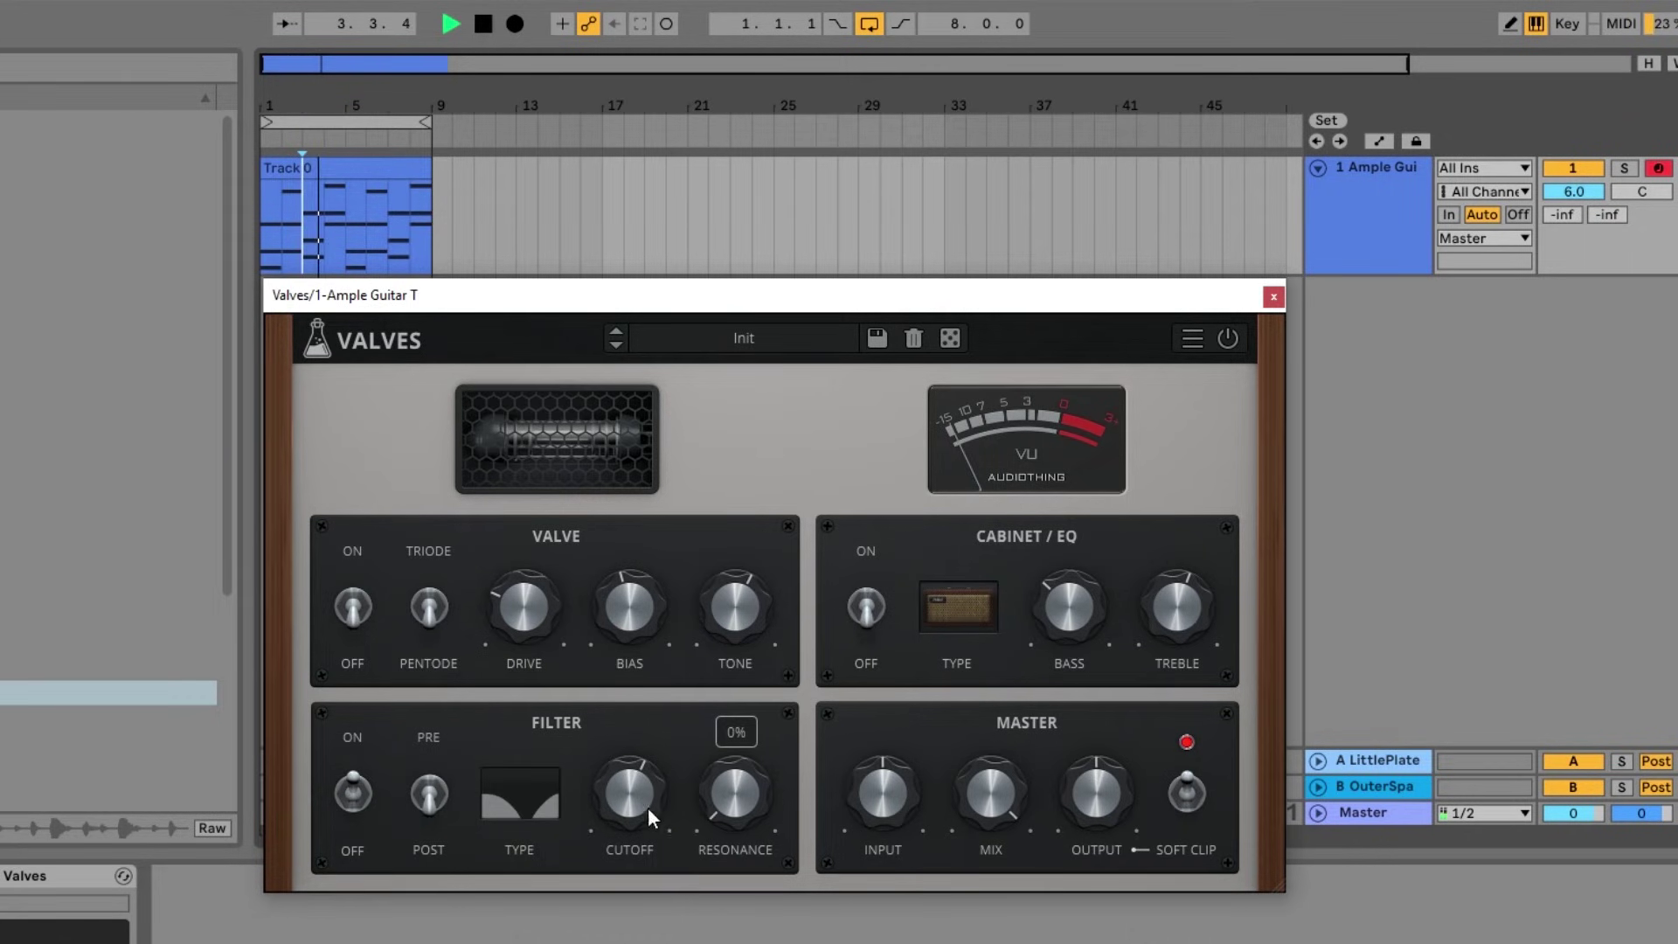
{"action": "left_click_drag", "start_coordinate": [648, 805], "coordinate": [617, 825]}
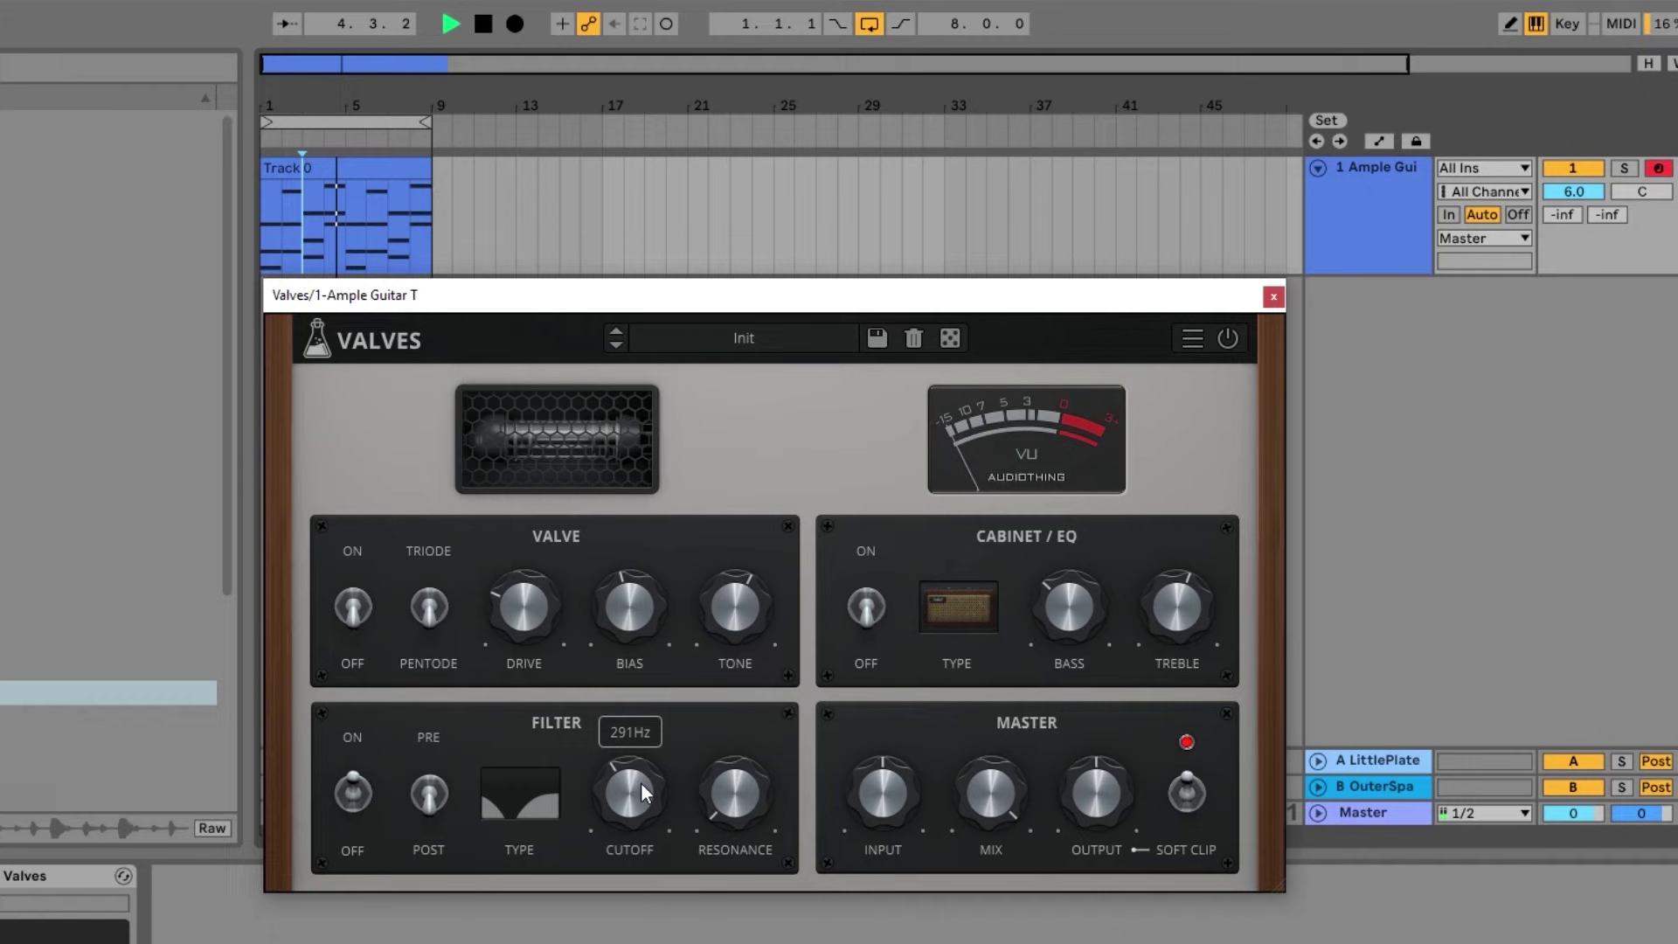
{"action": "key", "text": "space"}
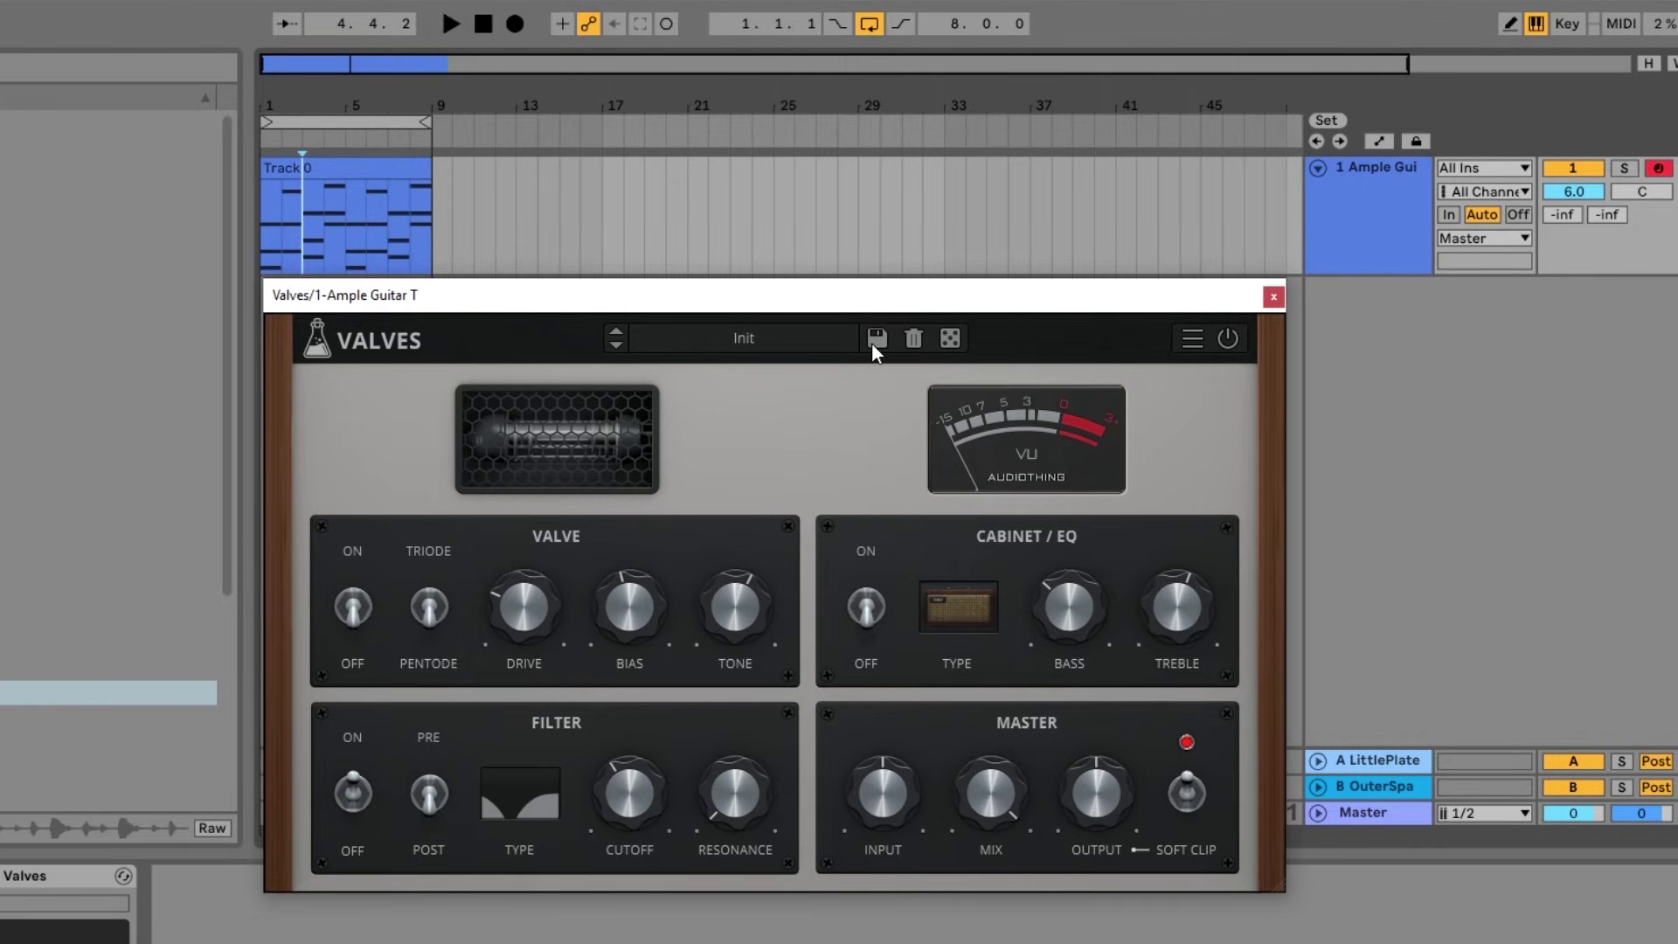
Randomize the plugin twice while the guitar plays, then stop playback.
{"action": "left_click", "coordinate": [952, 343]}
{"action": "key", "text": "space"}
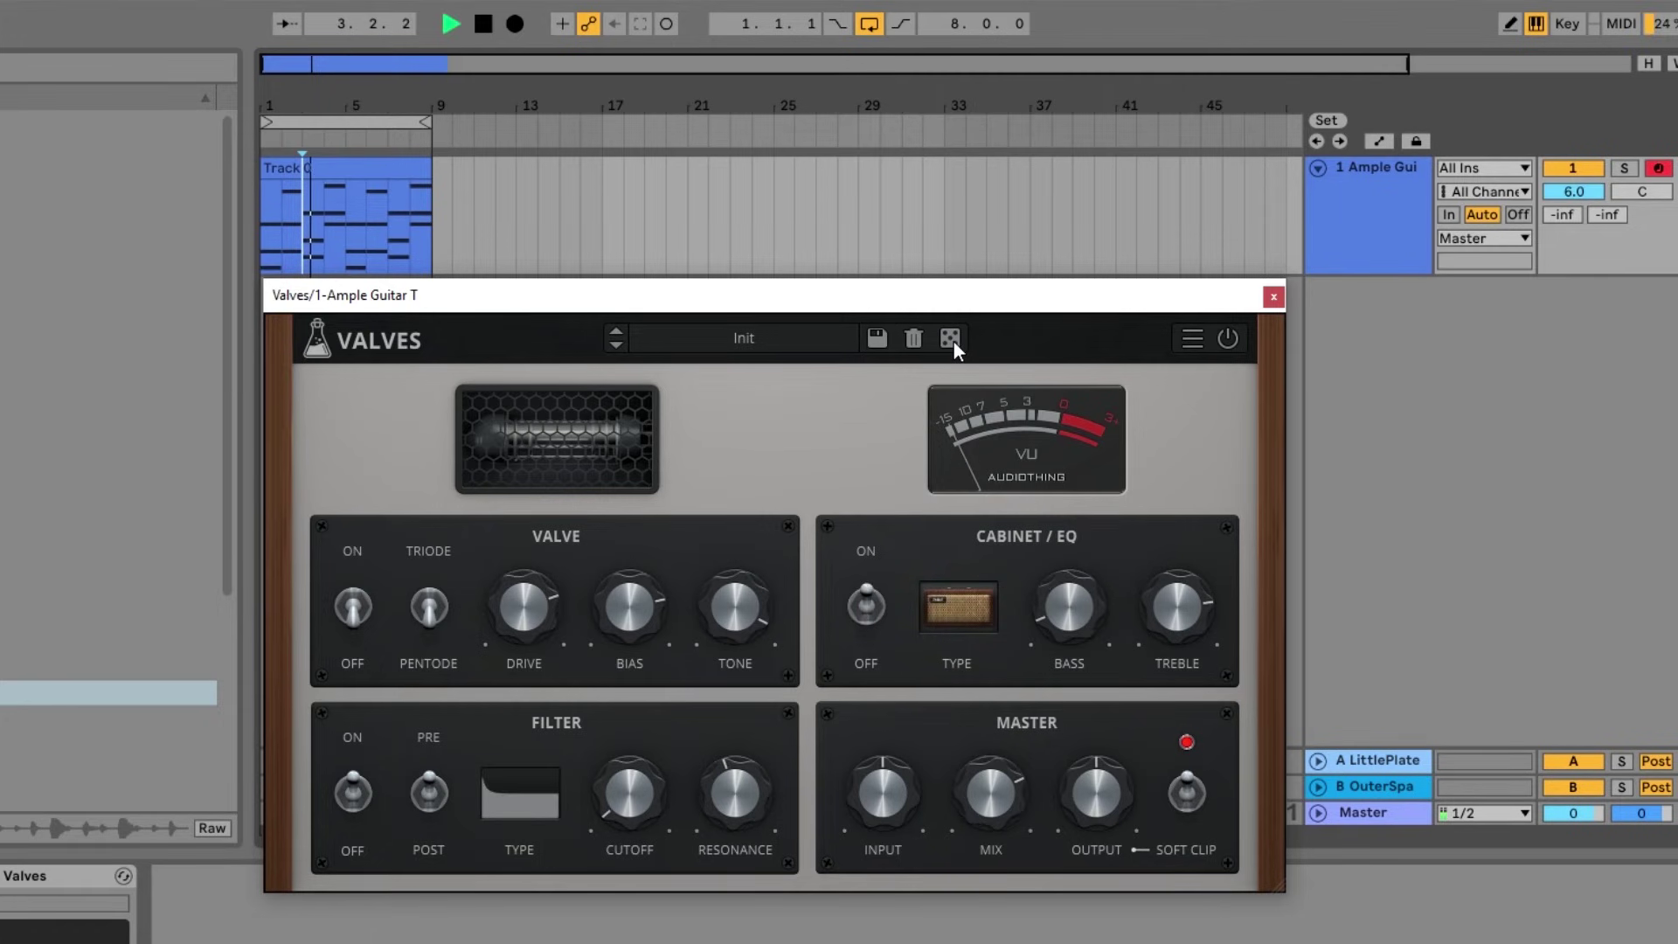
{"action": "left_click", "coordinate": [953, 343]}
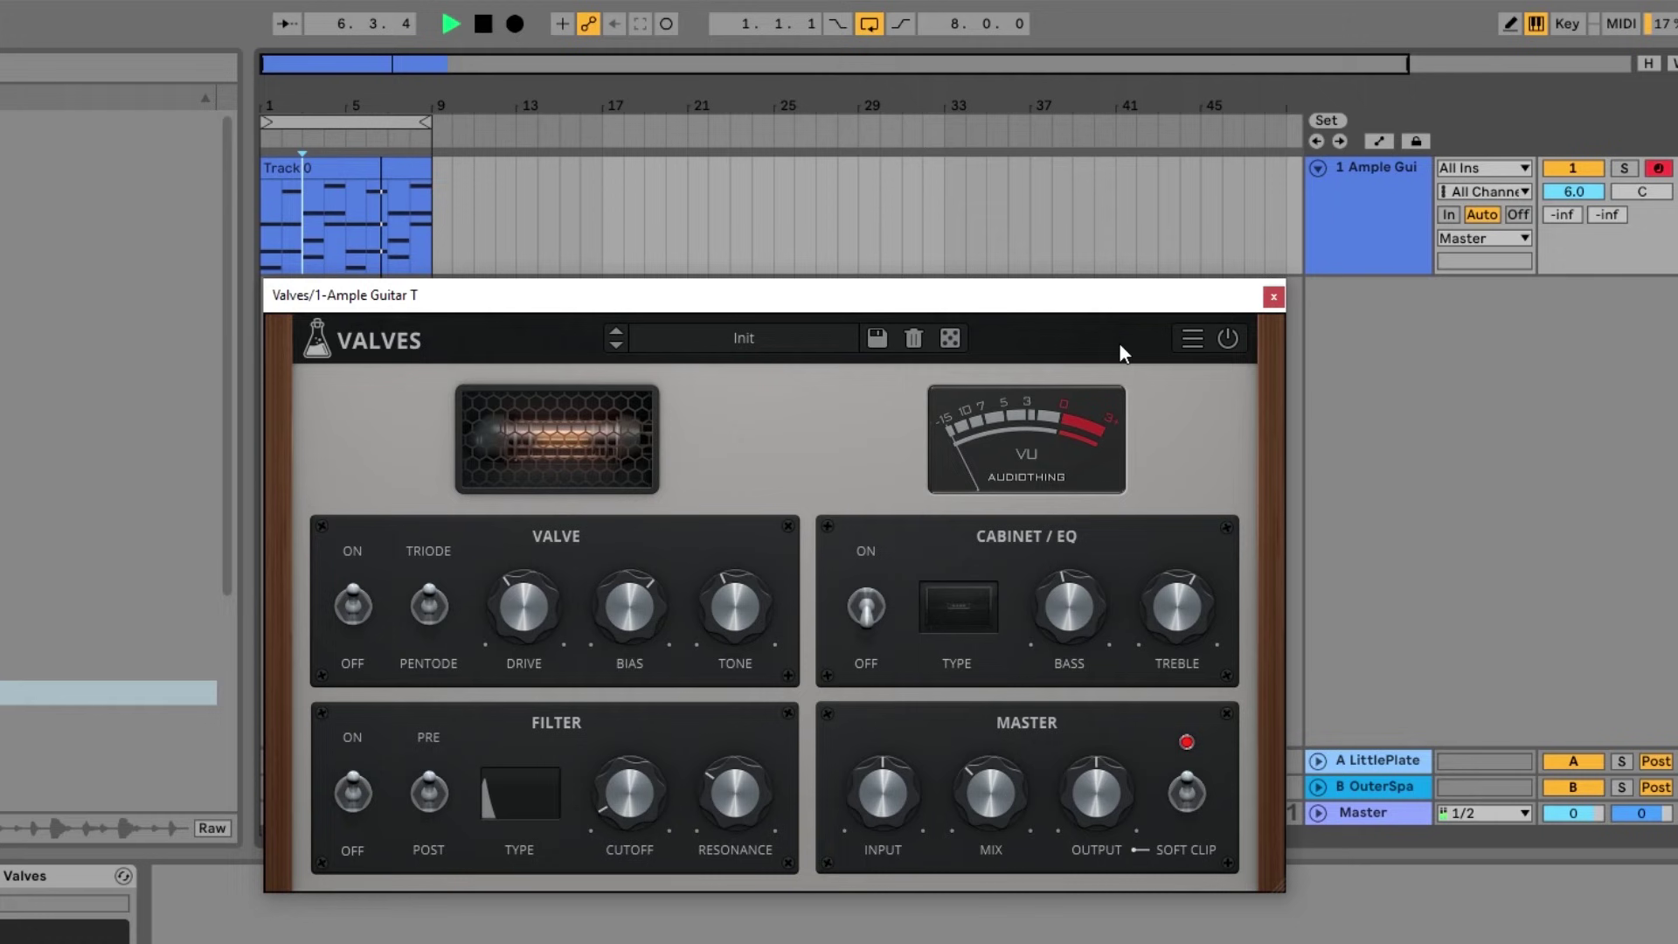
{"action": "key", "text": "space"}
Raise the Mix to 66% and lock all parameters against randomizing.
{"action": "right_click", "coordinate": [1063, 616]}
{"action": "mouse_move", "coordinate": [1041, 595]}
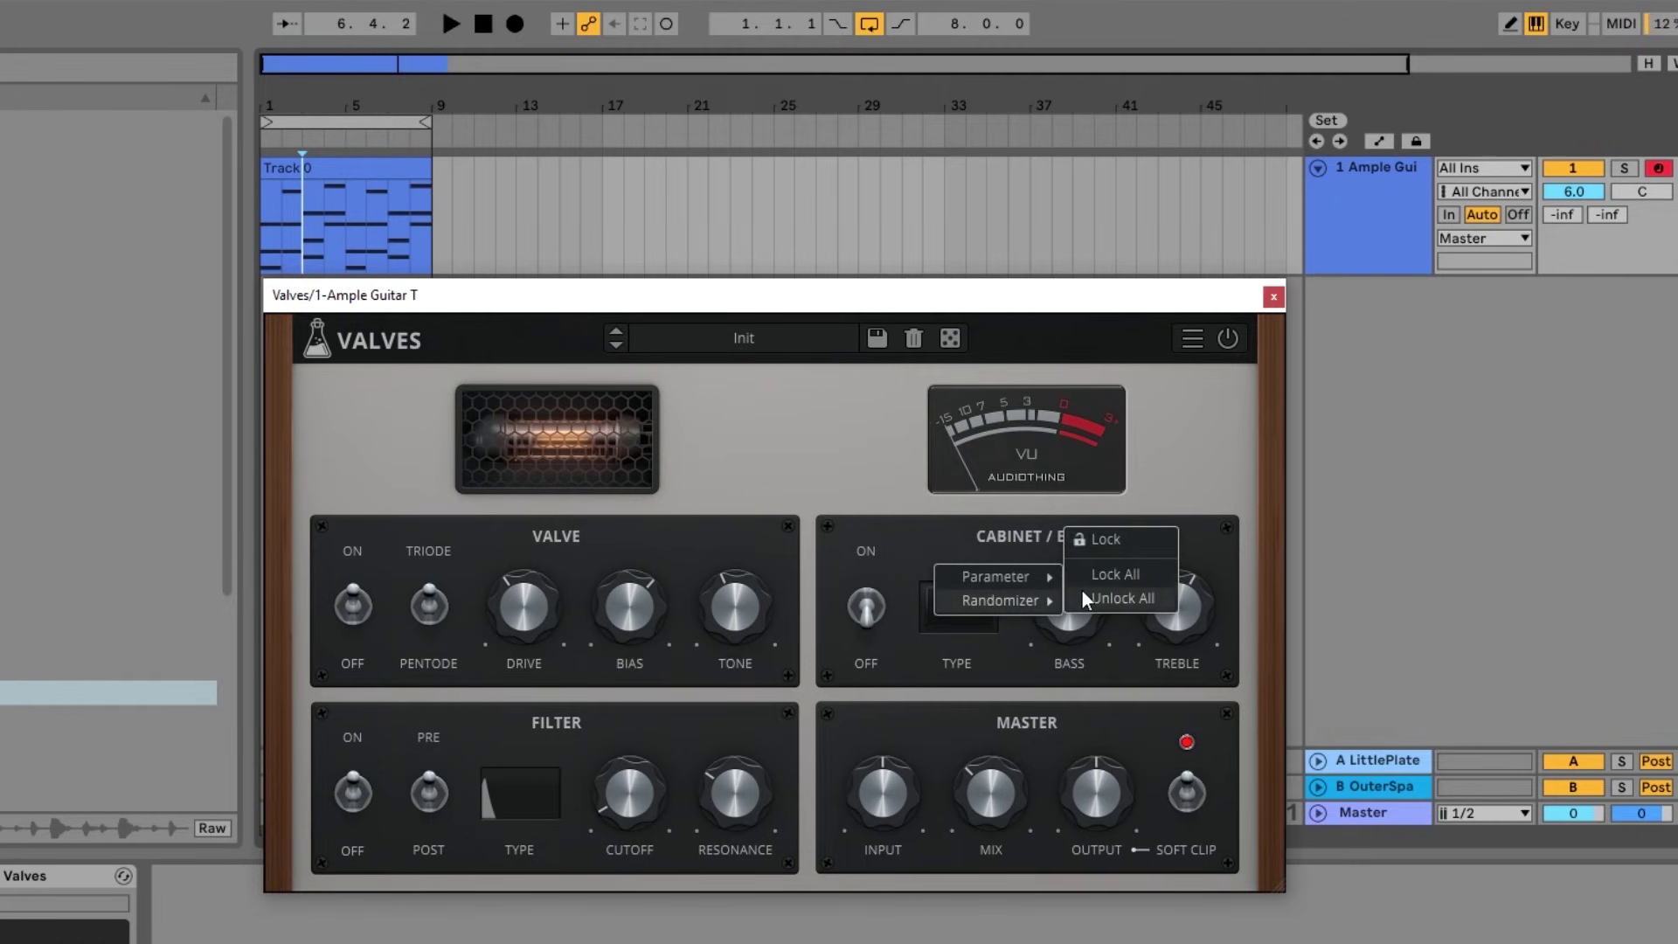
{"action": "left_click", "coordinate": [1101, 551]}
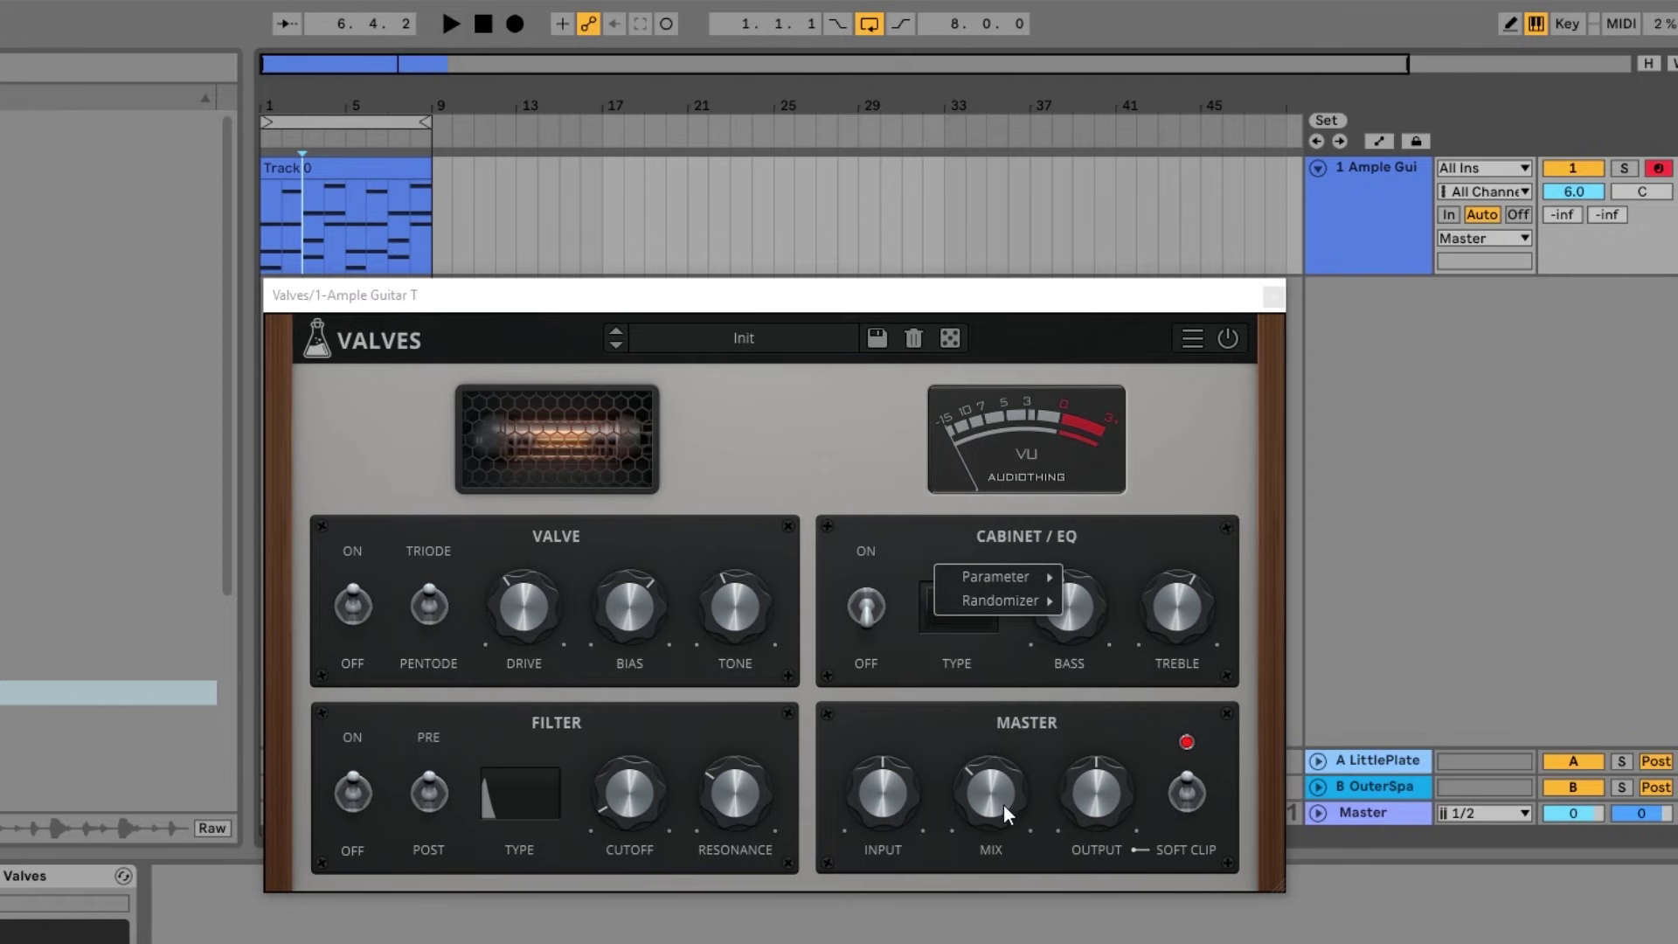
{"action": "left_click", "coordinate": [999, 799]}
{"action": "left_click_drag", "start_coordinate": [999, 798], "coordinate": [997, 695]}
{"action": "right_click", "coordinate": [987, 792]}
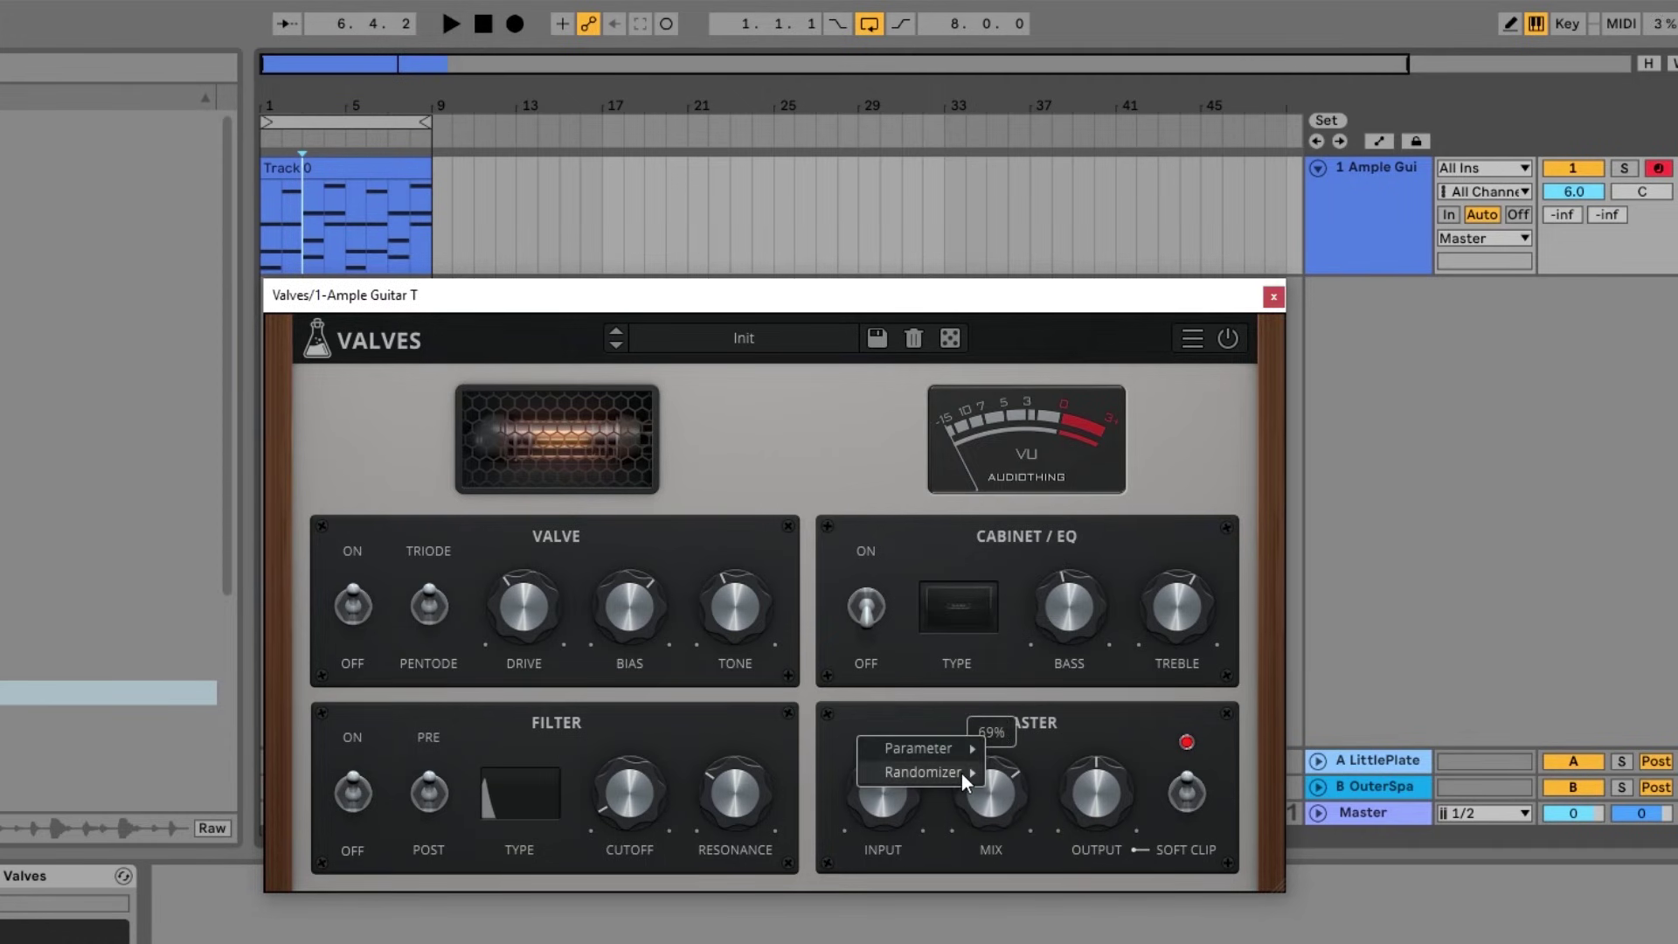
{"action": "mouse_move", "coordinate": [962, 774]}
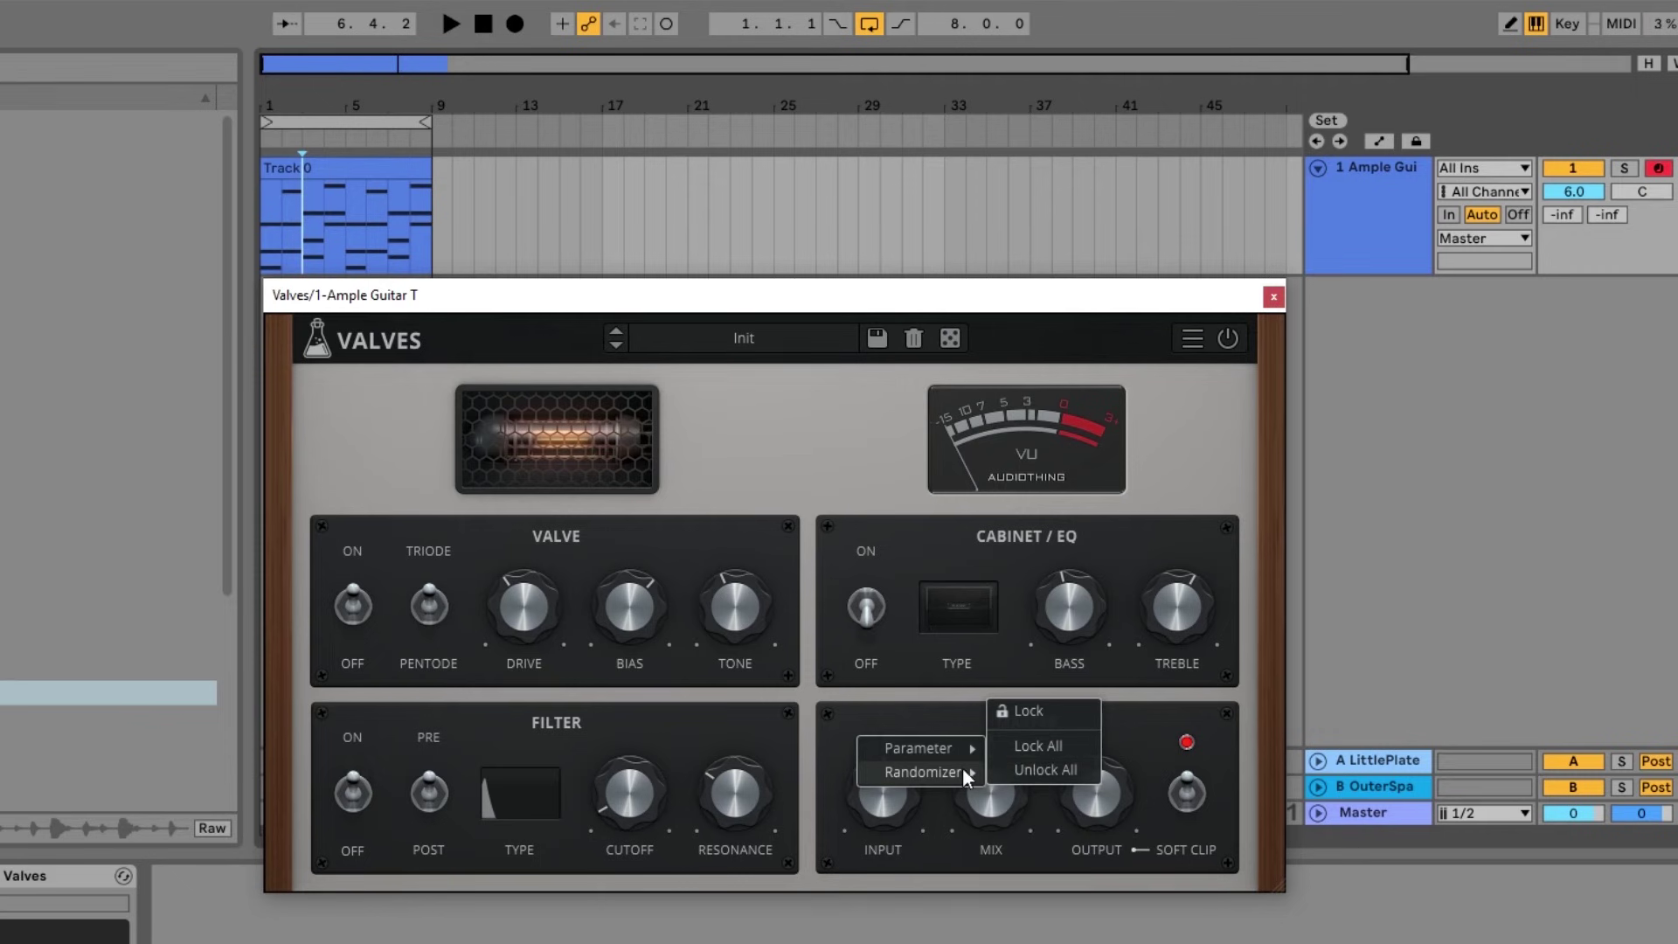
{"action": "left_click", "coordinate": [1020, 743]}
Randomize the settings three times during playback, then stop playback.
{"action": "key", "text": "space"}
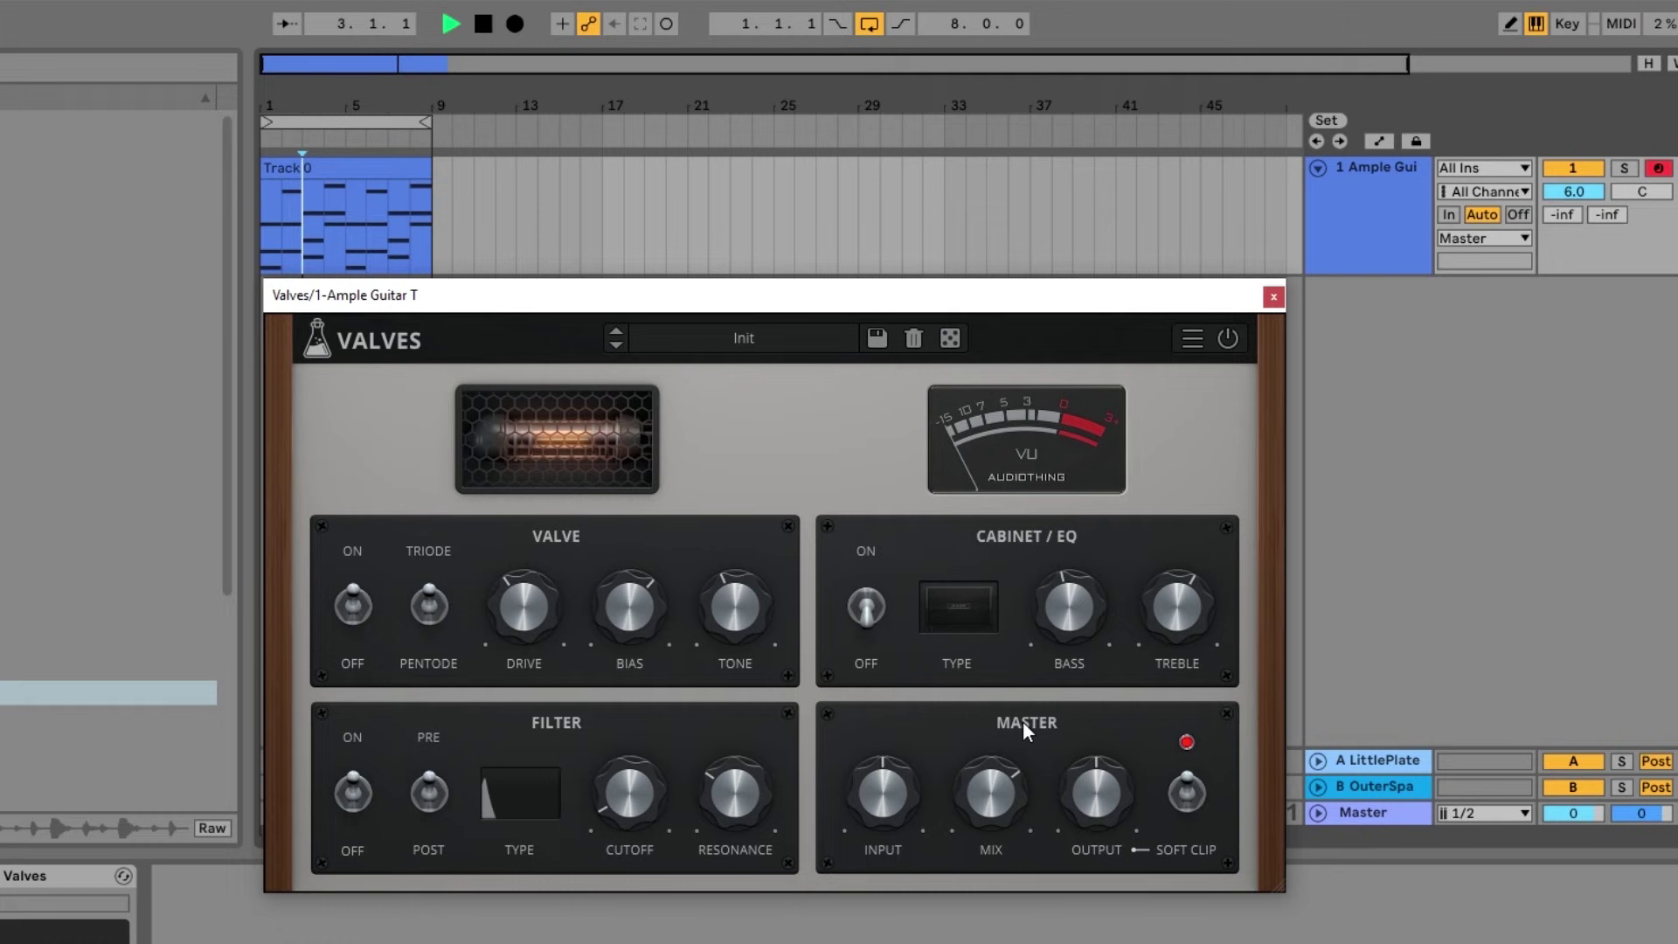
{"action": "left_click", "coordinate": [948, 334]}
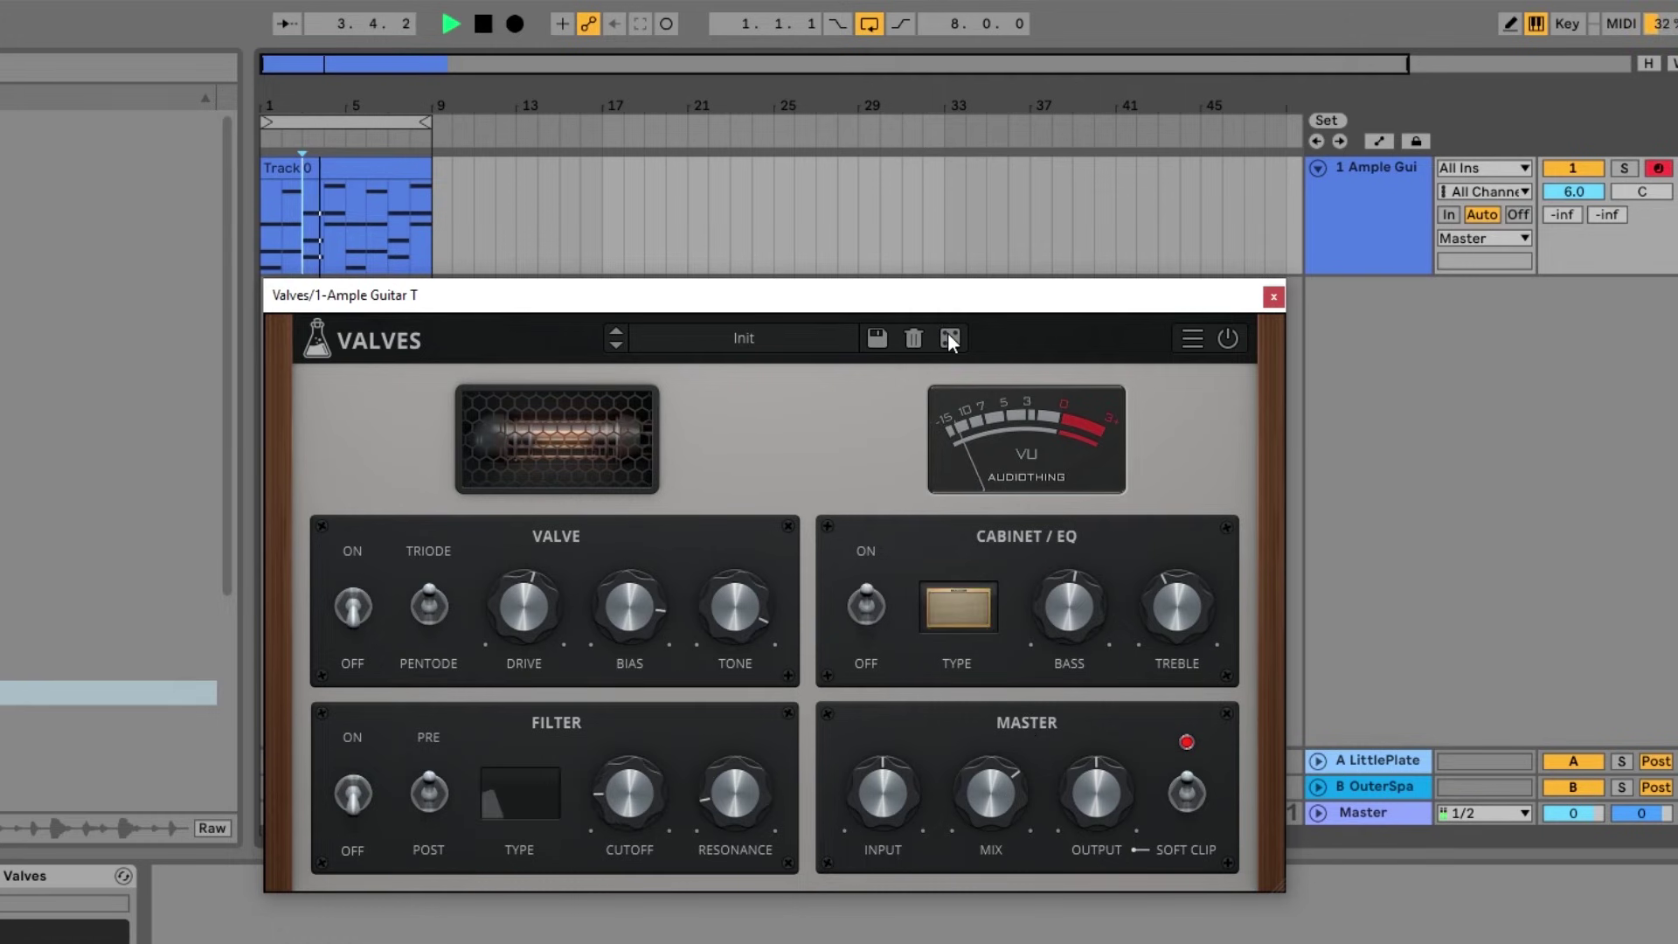
{"action": "left_click", "coordinate": [948, 334]}
{"action": "left_click", "coordinate": [949, 338]}
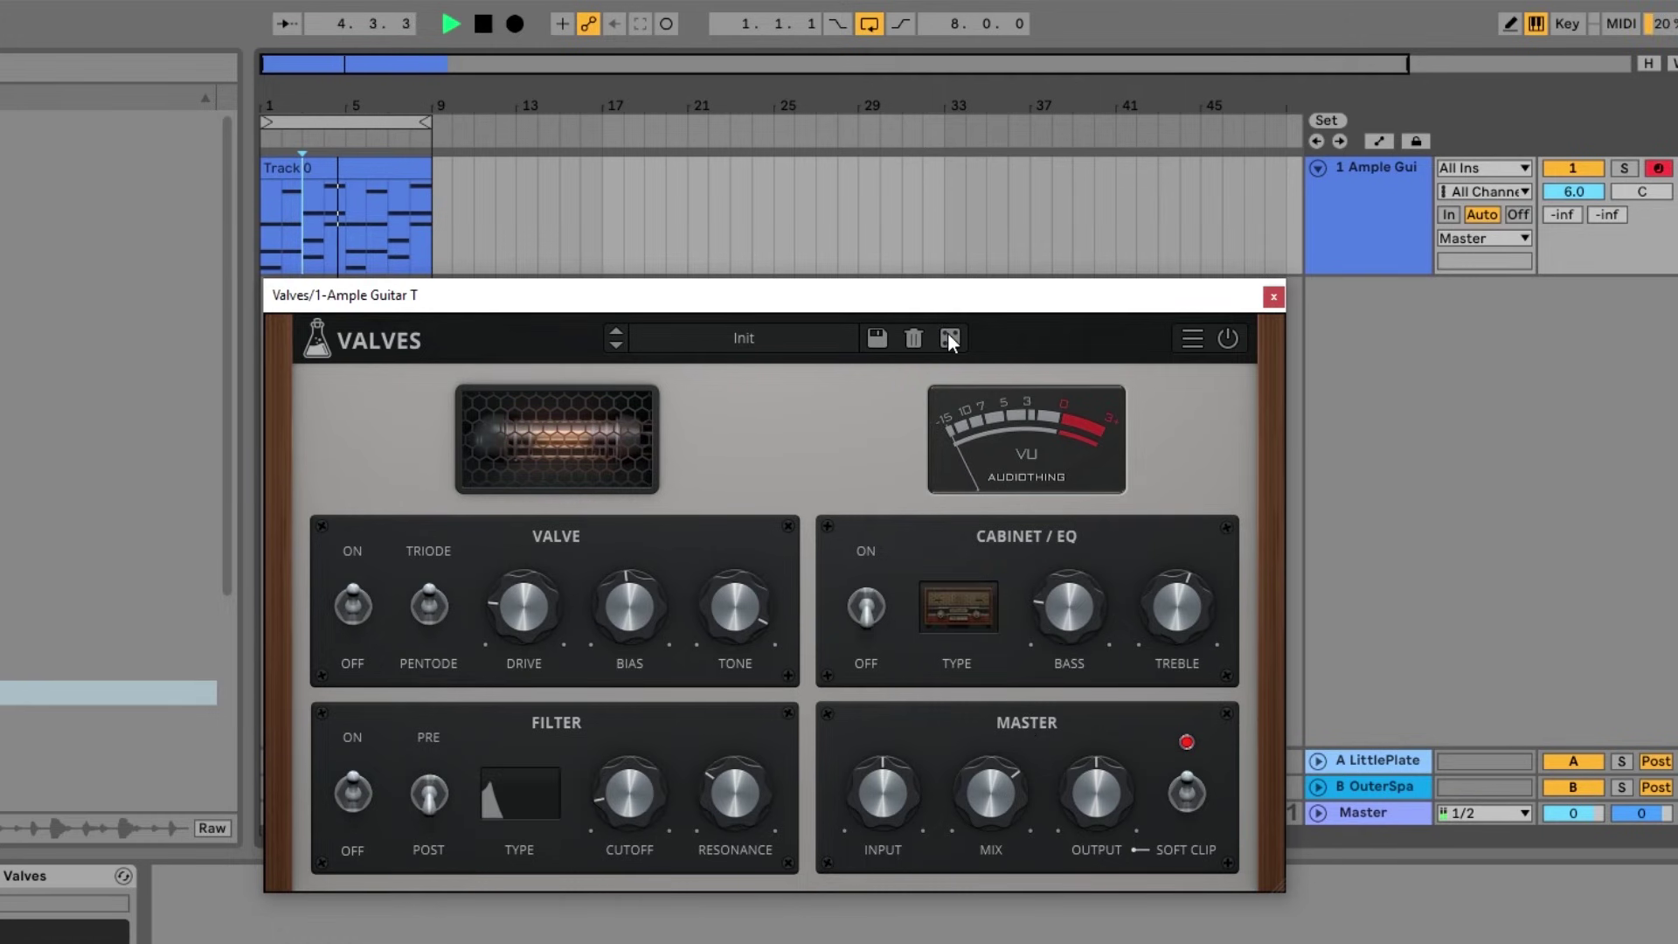
{"action": "key", "text": "space"}
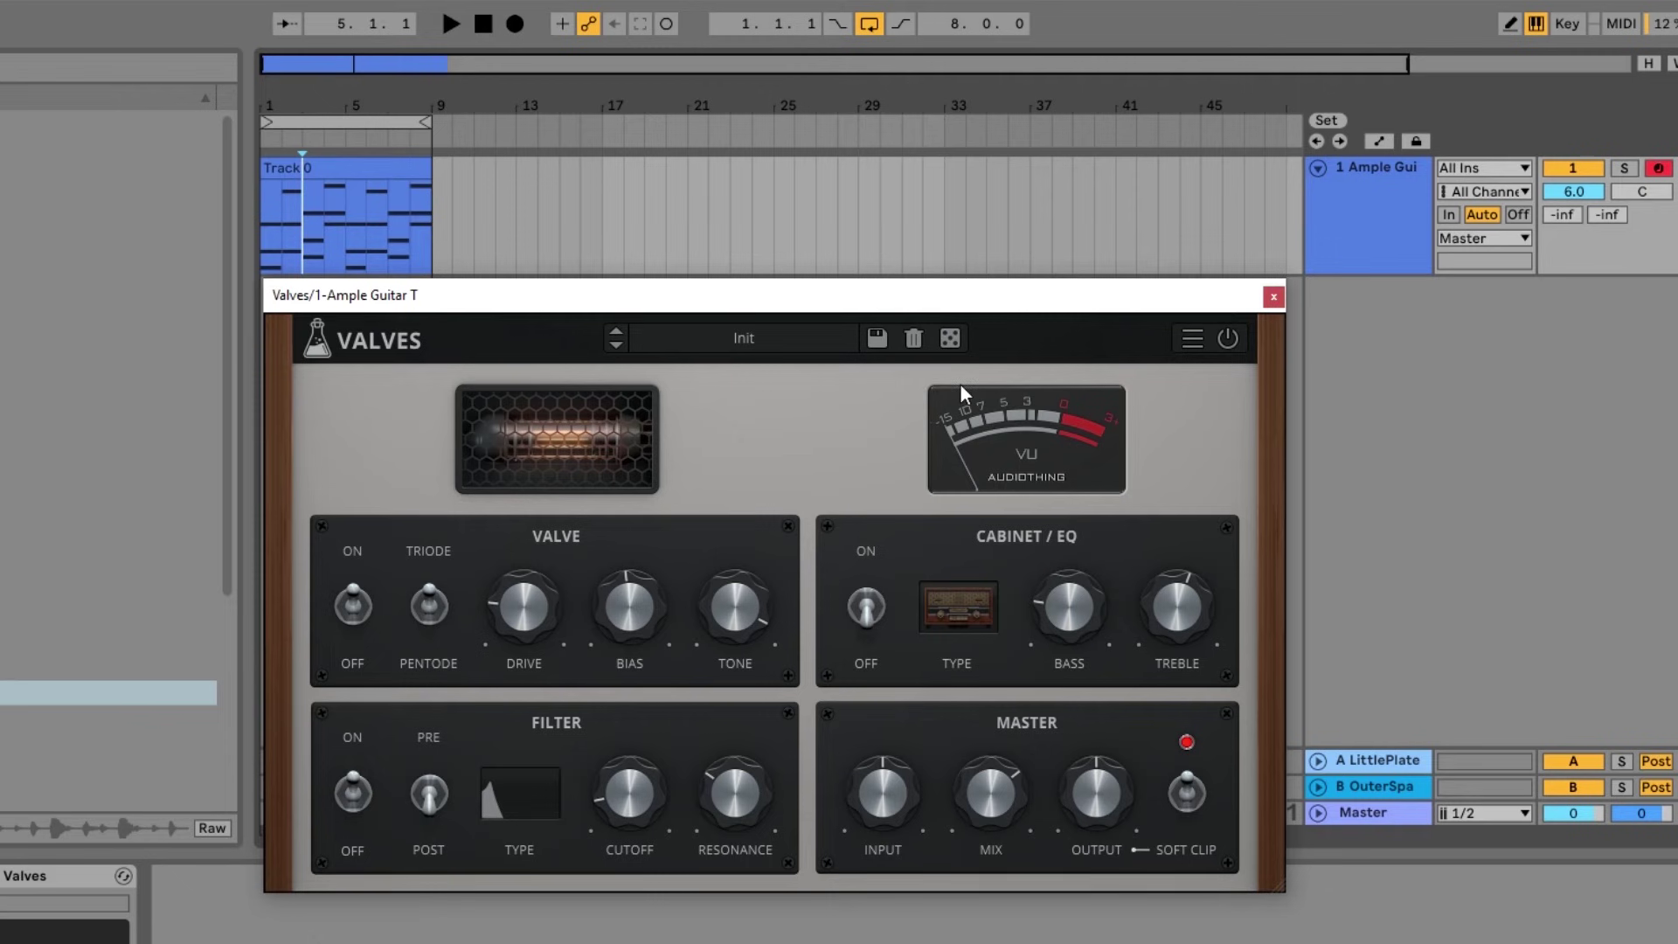
Unlock the Mix knob from the randomizer, then randomize all settings twice.
{"action": "right_click", "coordinate": [993, 798]}
{"action": "mouse_move", "coordinate": [954, 783]}
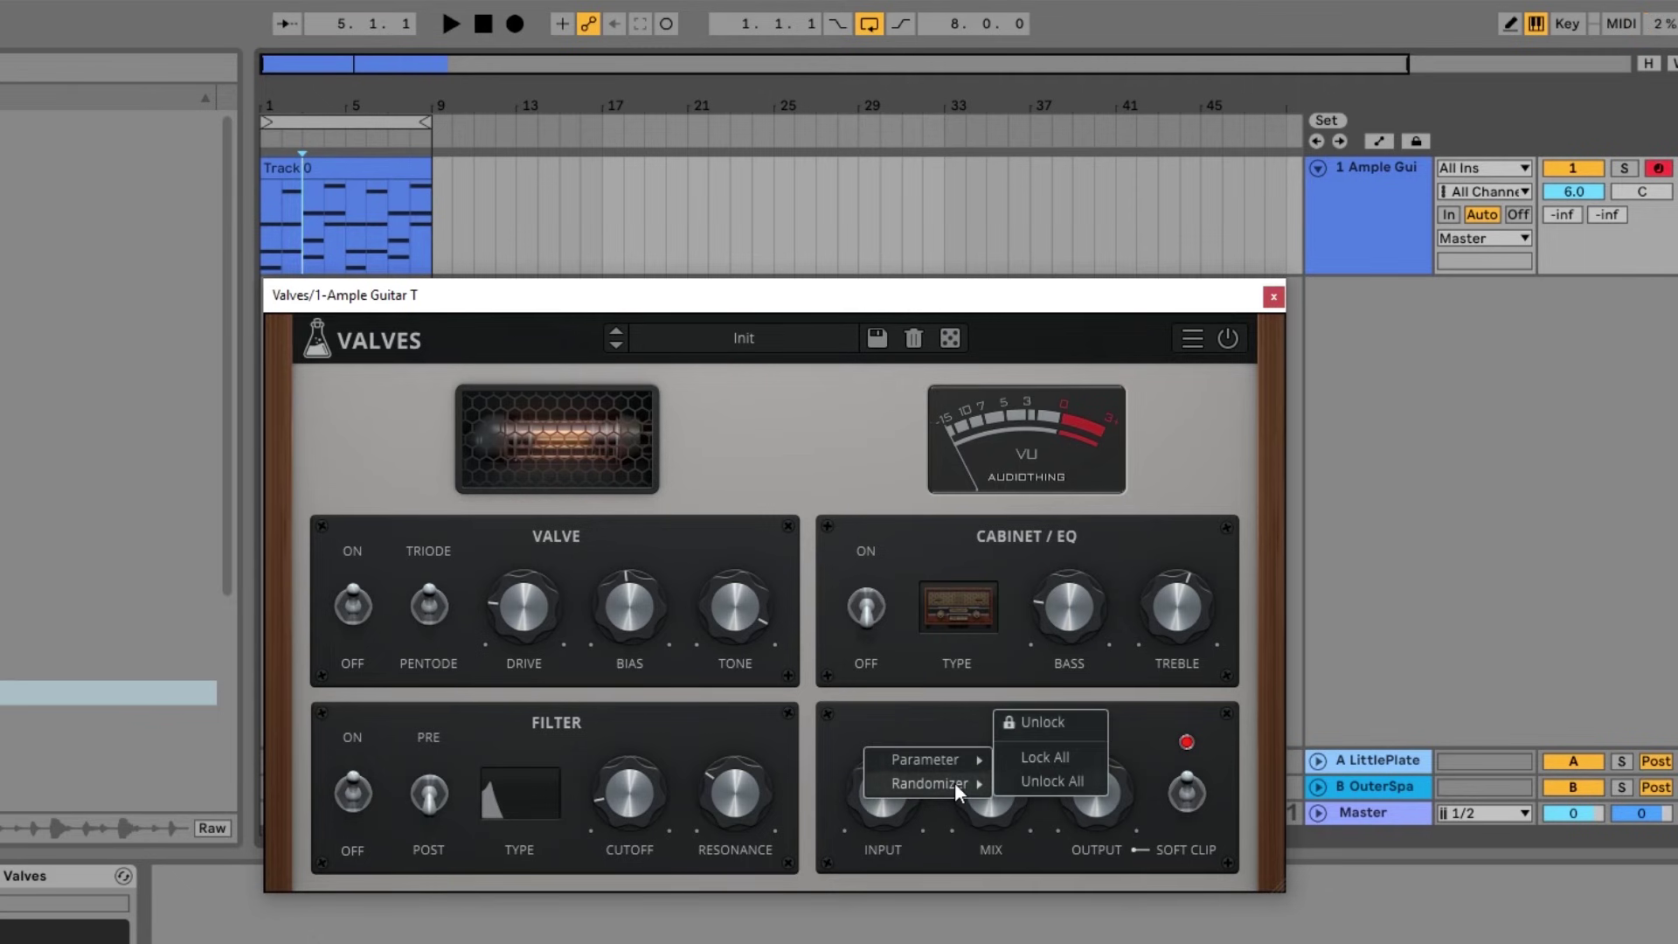
{"action": "left_click", "coordinate": [1036, 724]}
{"action": "right_click", "coordinate": [995, 795]}
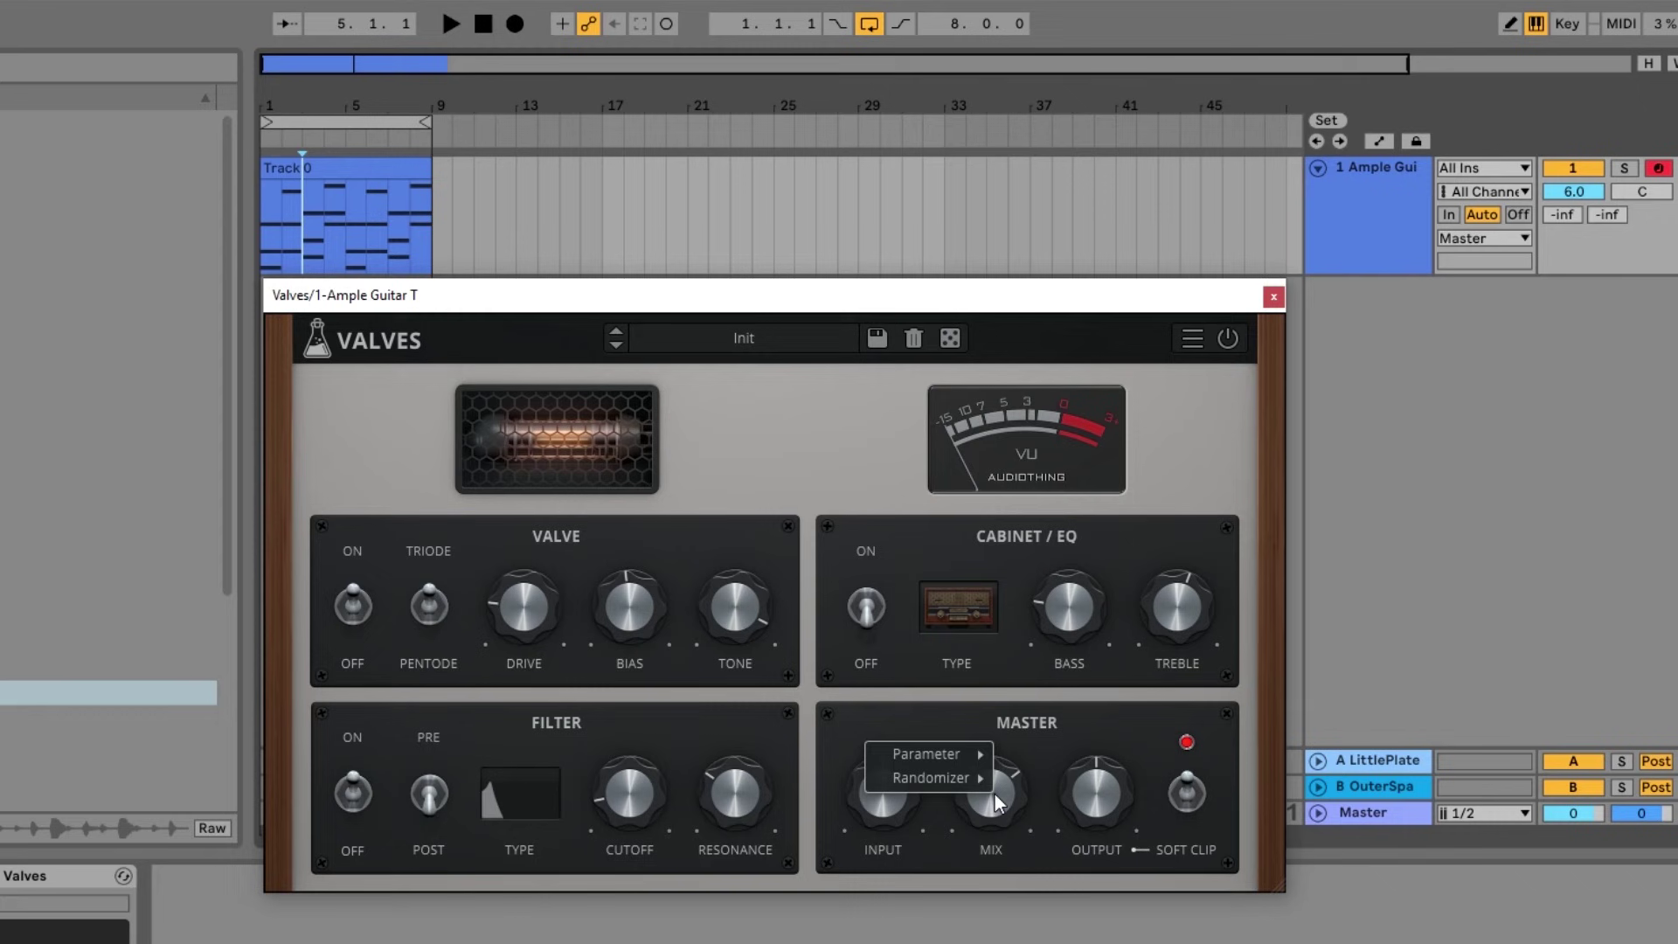
{"action": "mouse_move", "coordinate": [951, 783]}
{"action": "mouse_move", "coordinate": [945, 748]}
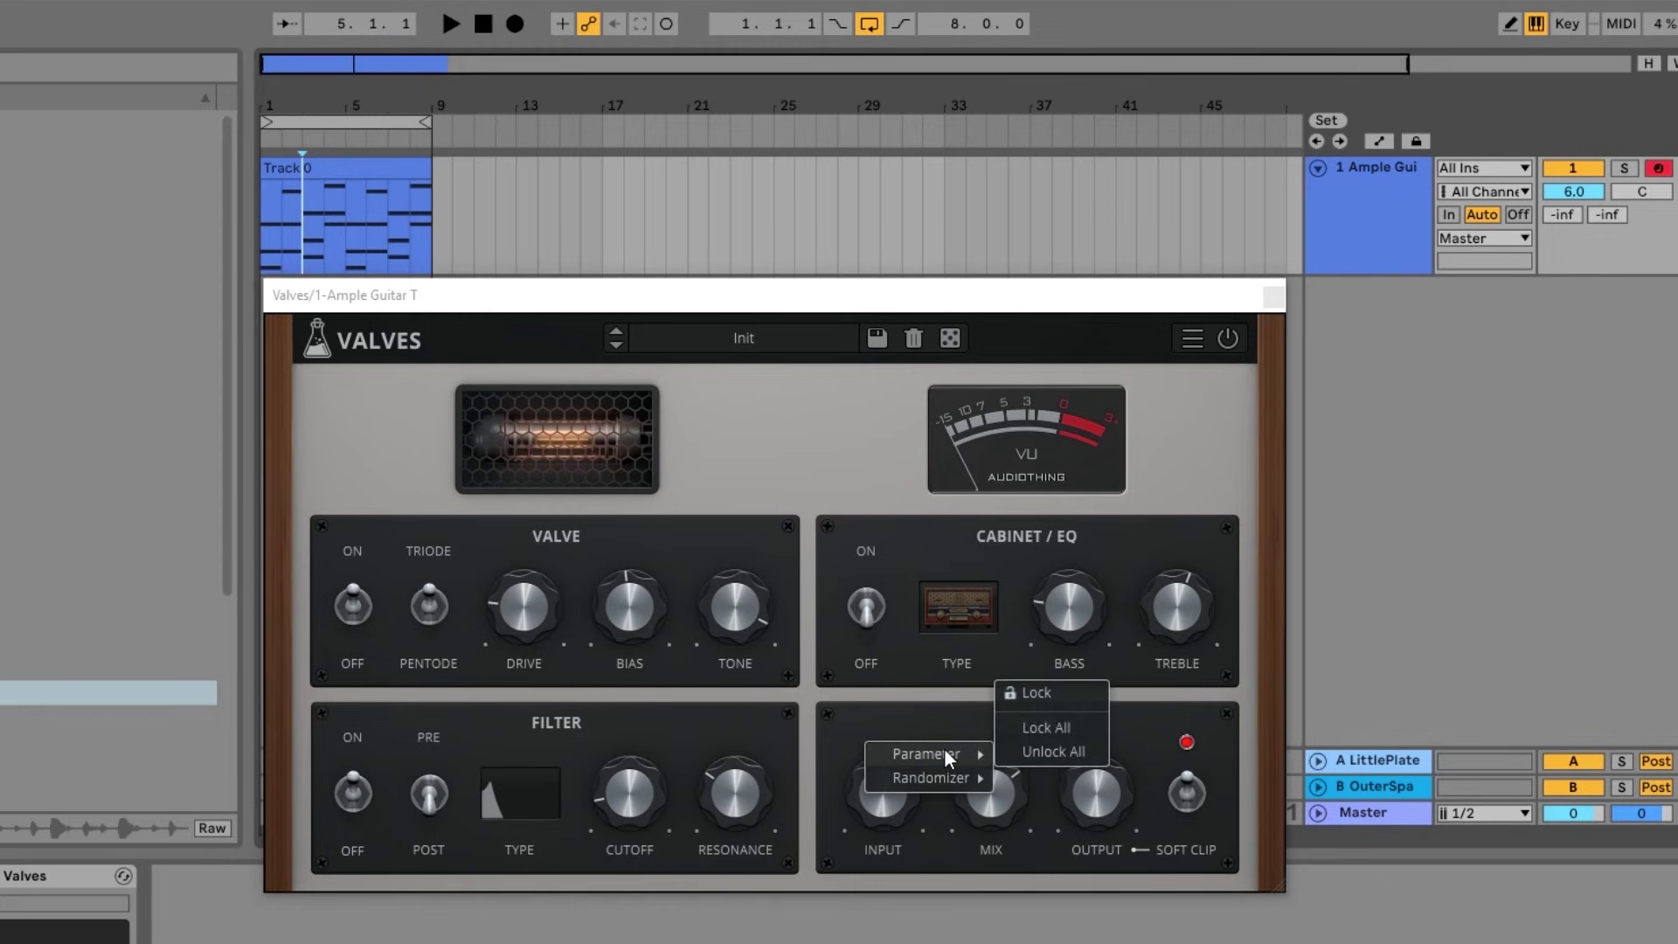
{"action": "left_click", "coordinate": [897, 700]}
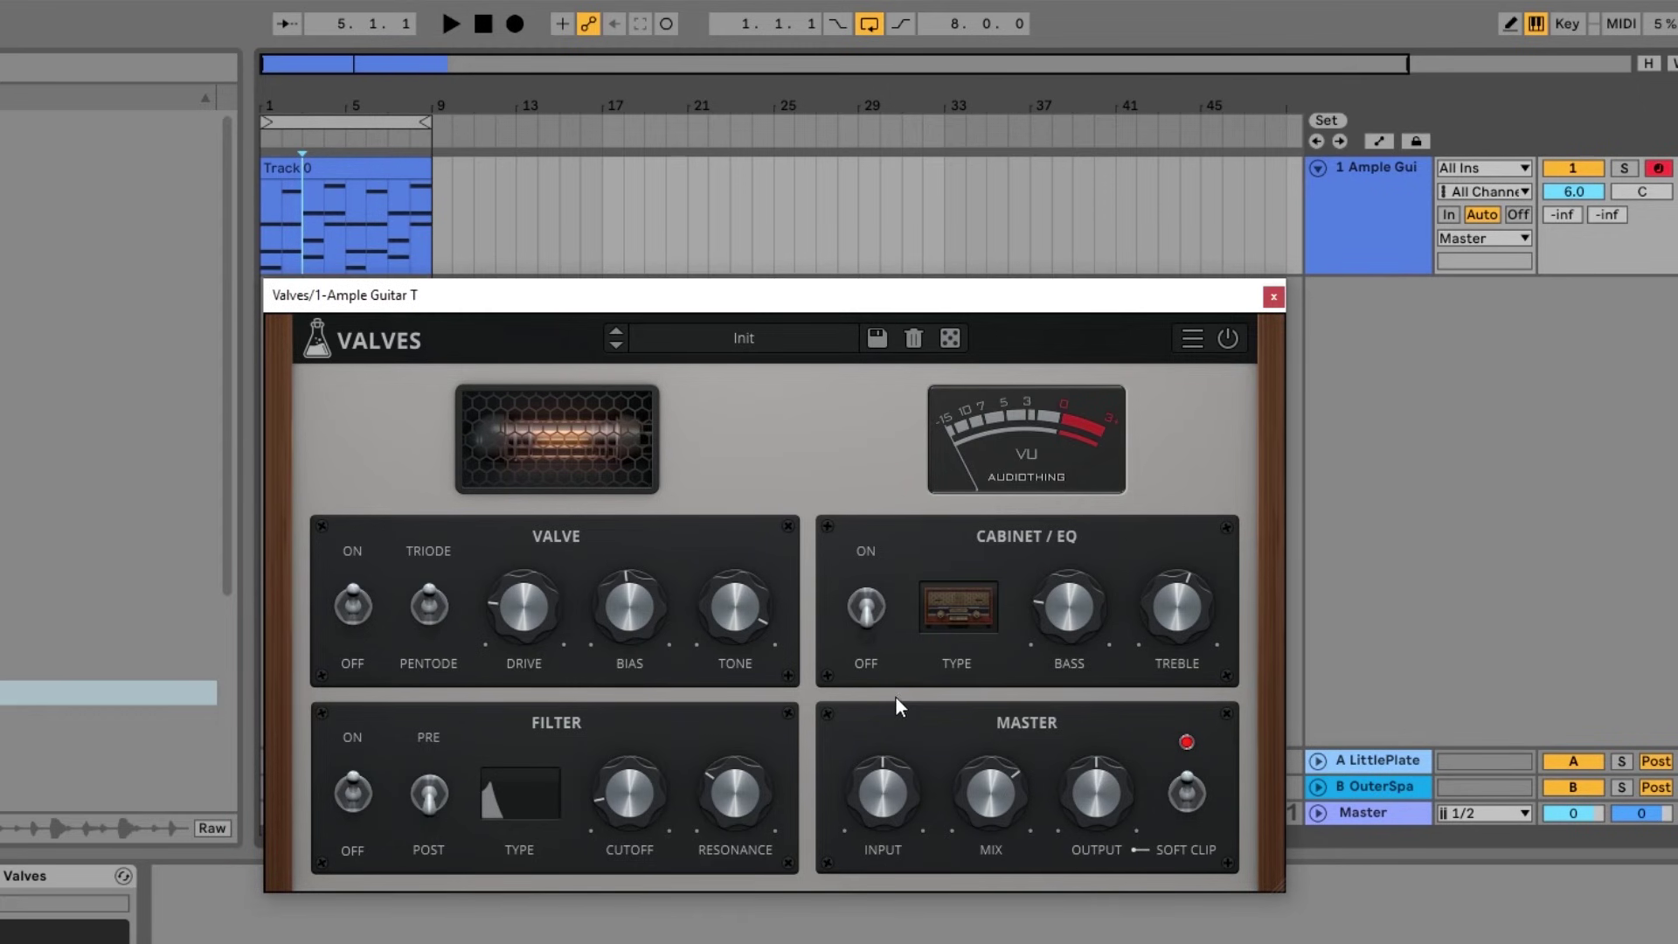
{"action": "left_click", "coordinate": [956, 332]}
{"action": "left_click", "coordinate": [952, 339]}
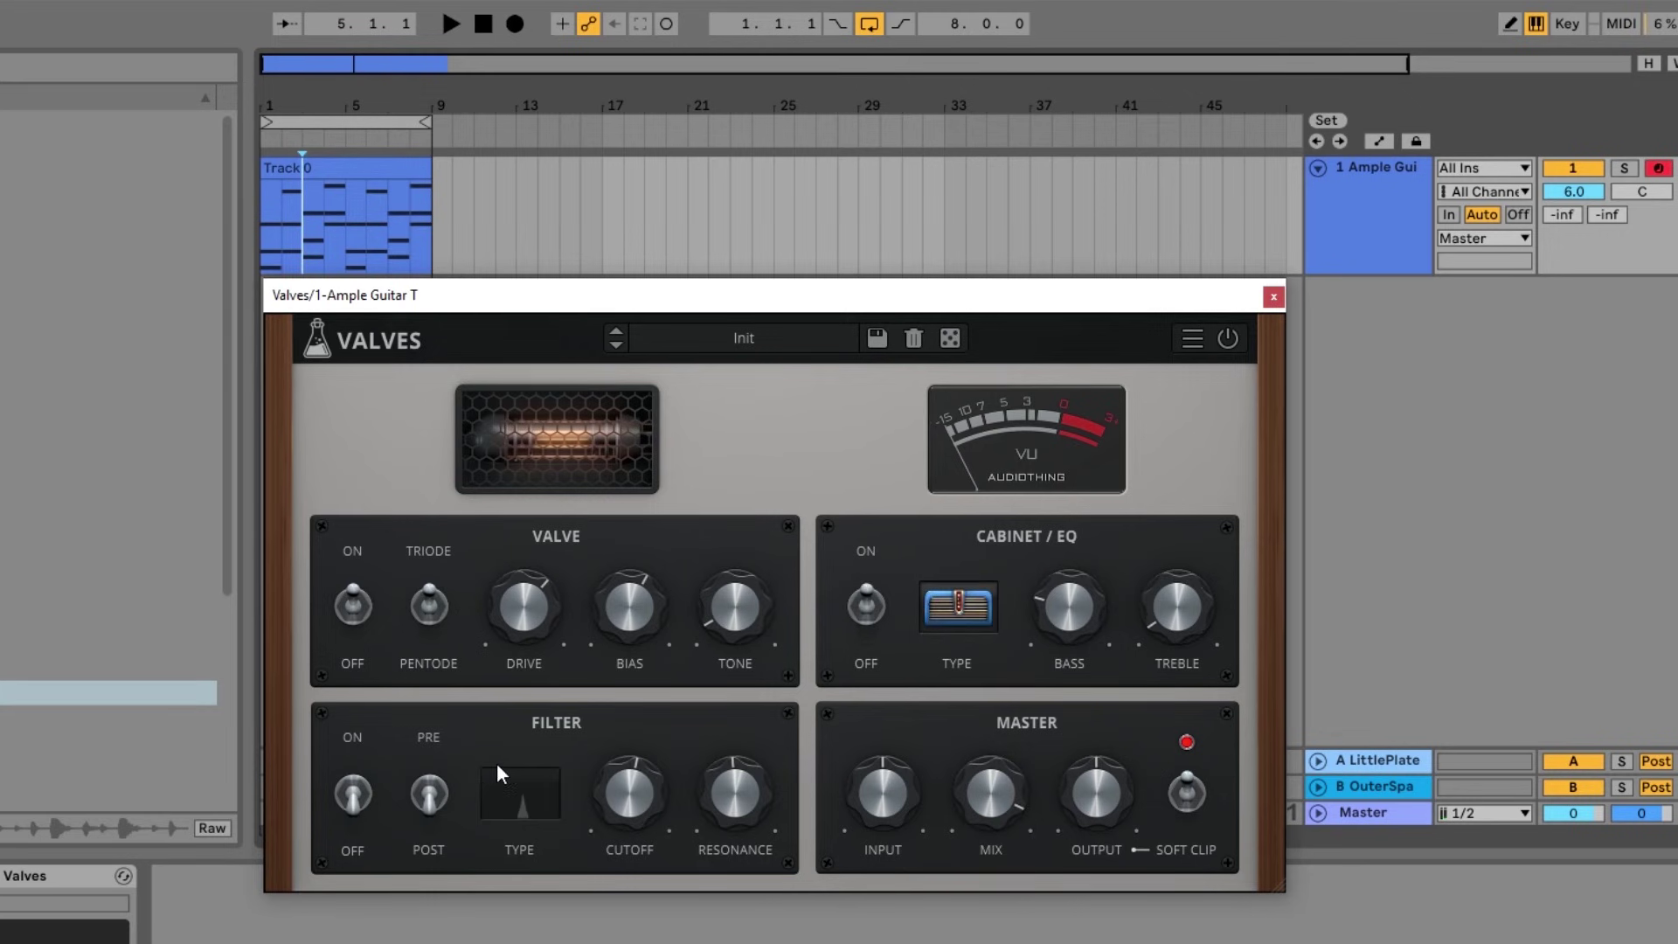
{"action": "right_click", "coordinate": [869, 622]}
{"action": "mouse_move", "coordinate": [872, 592]}
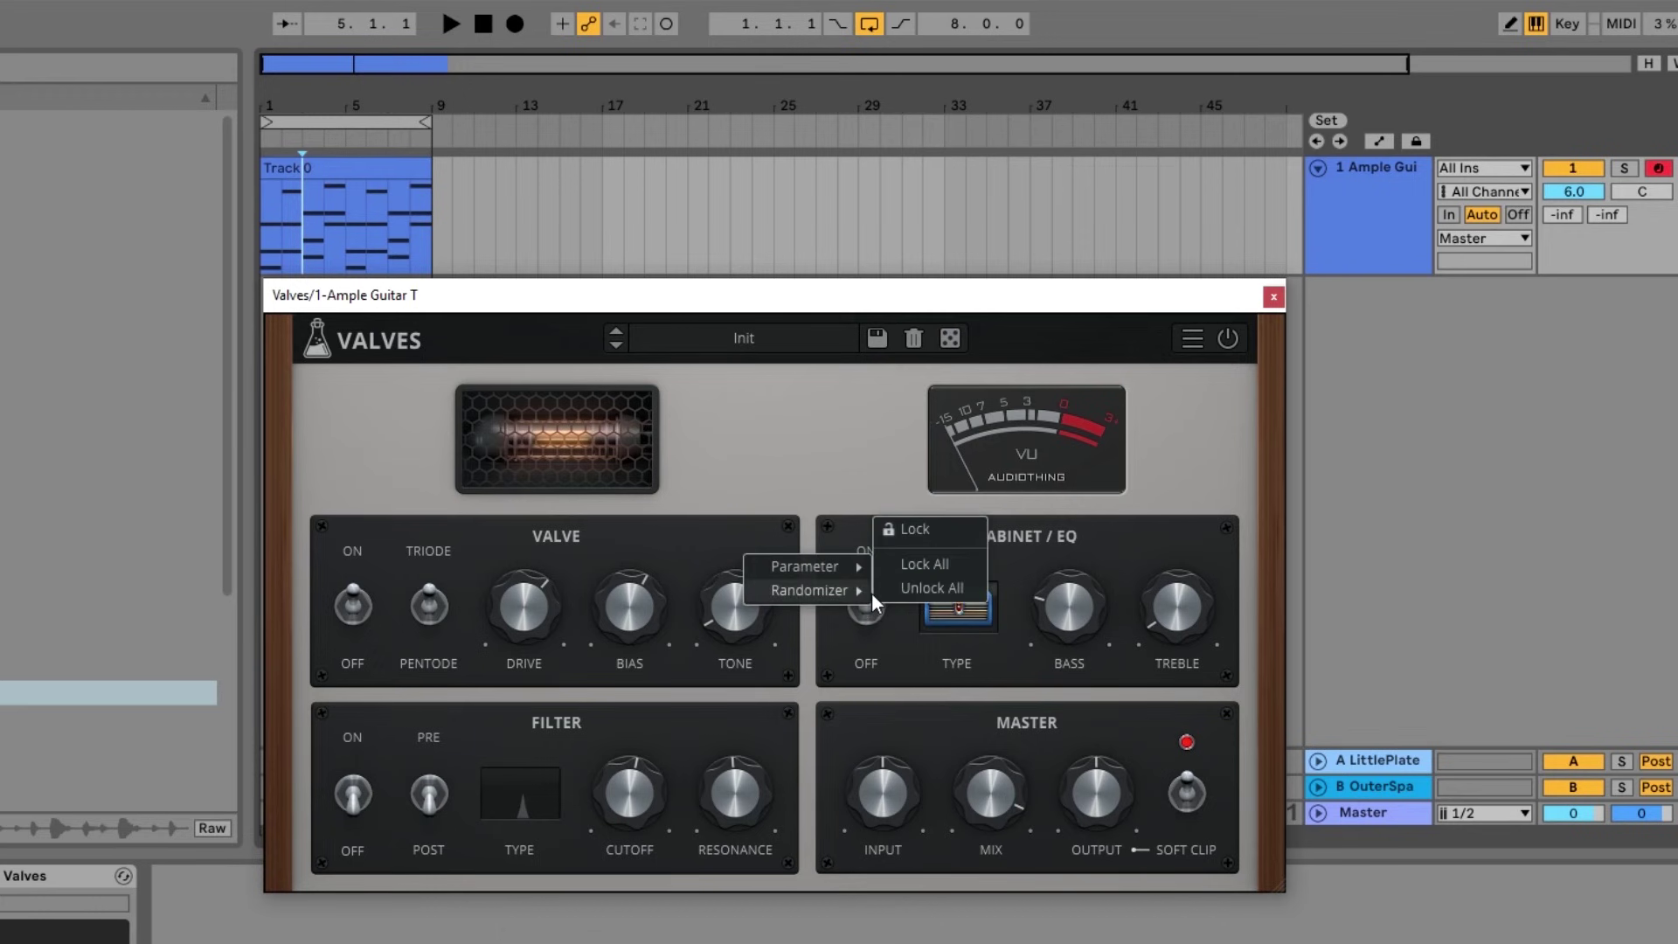
{"action": "left_click", "coordinate": [858, 643]}
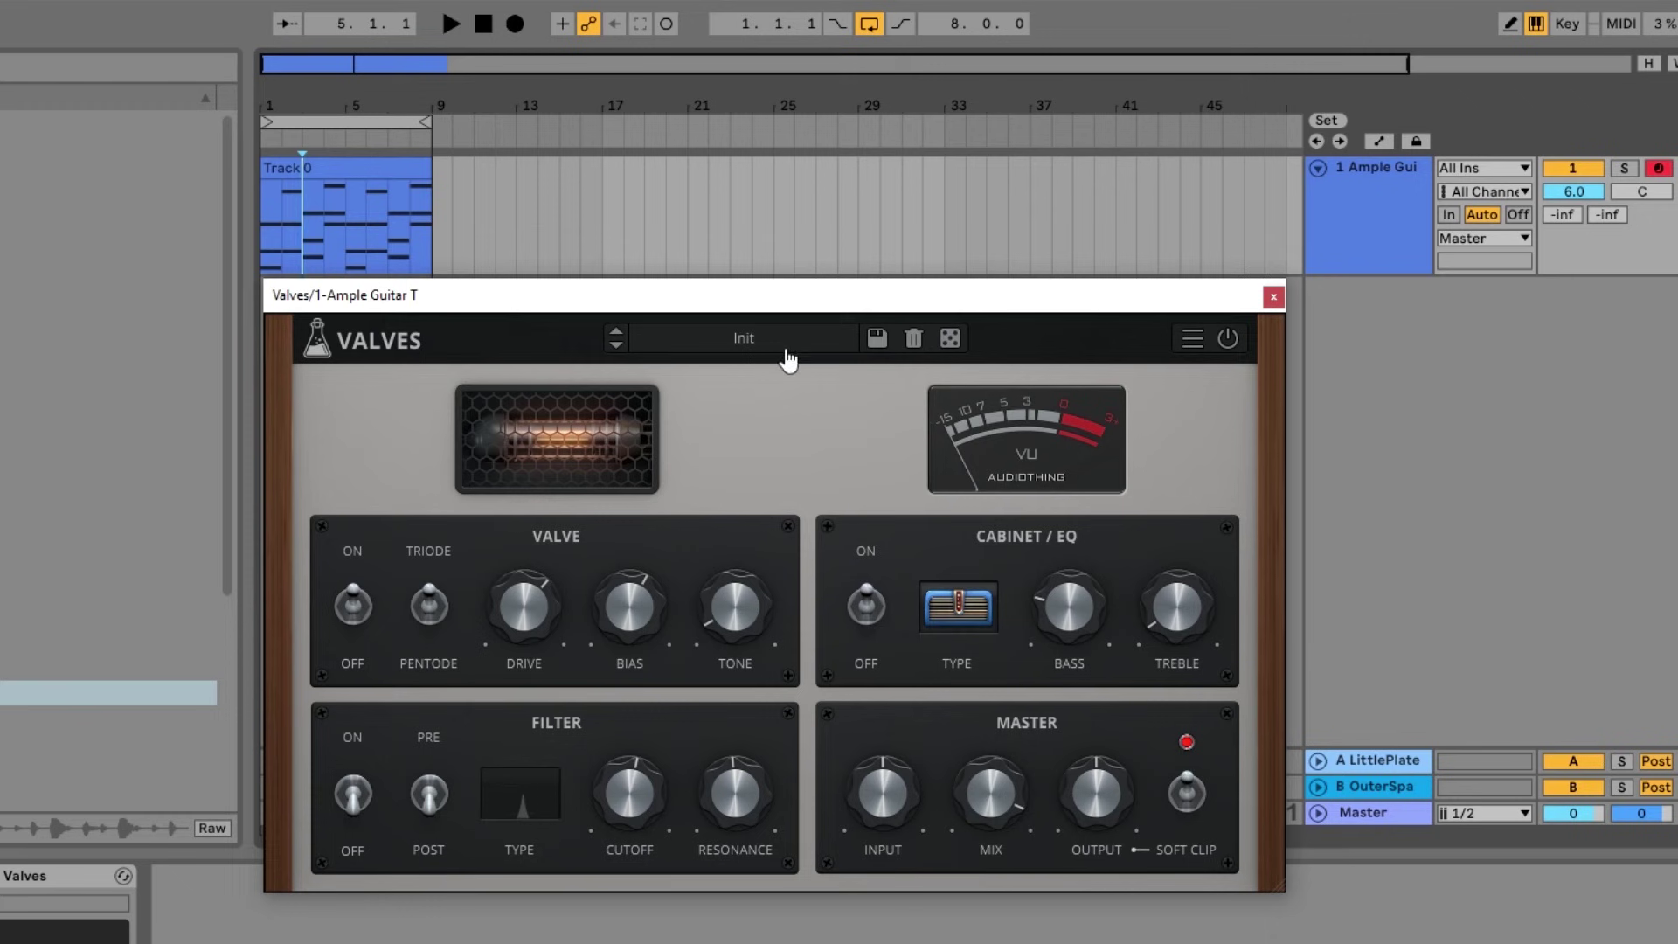
Show the Window Size submenu with its Small, Standard and Big options.
{"action": "left_click", "coordinate": [1190, 339]}
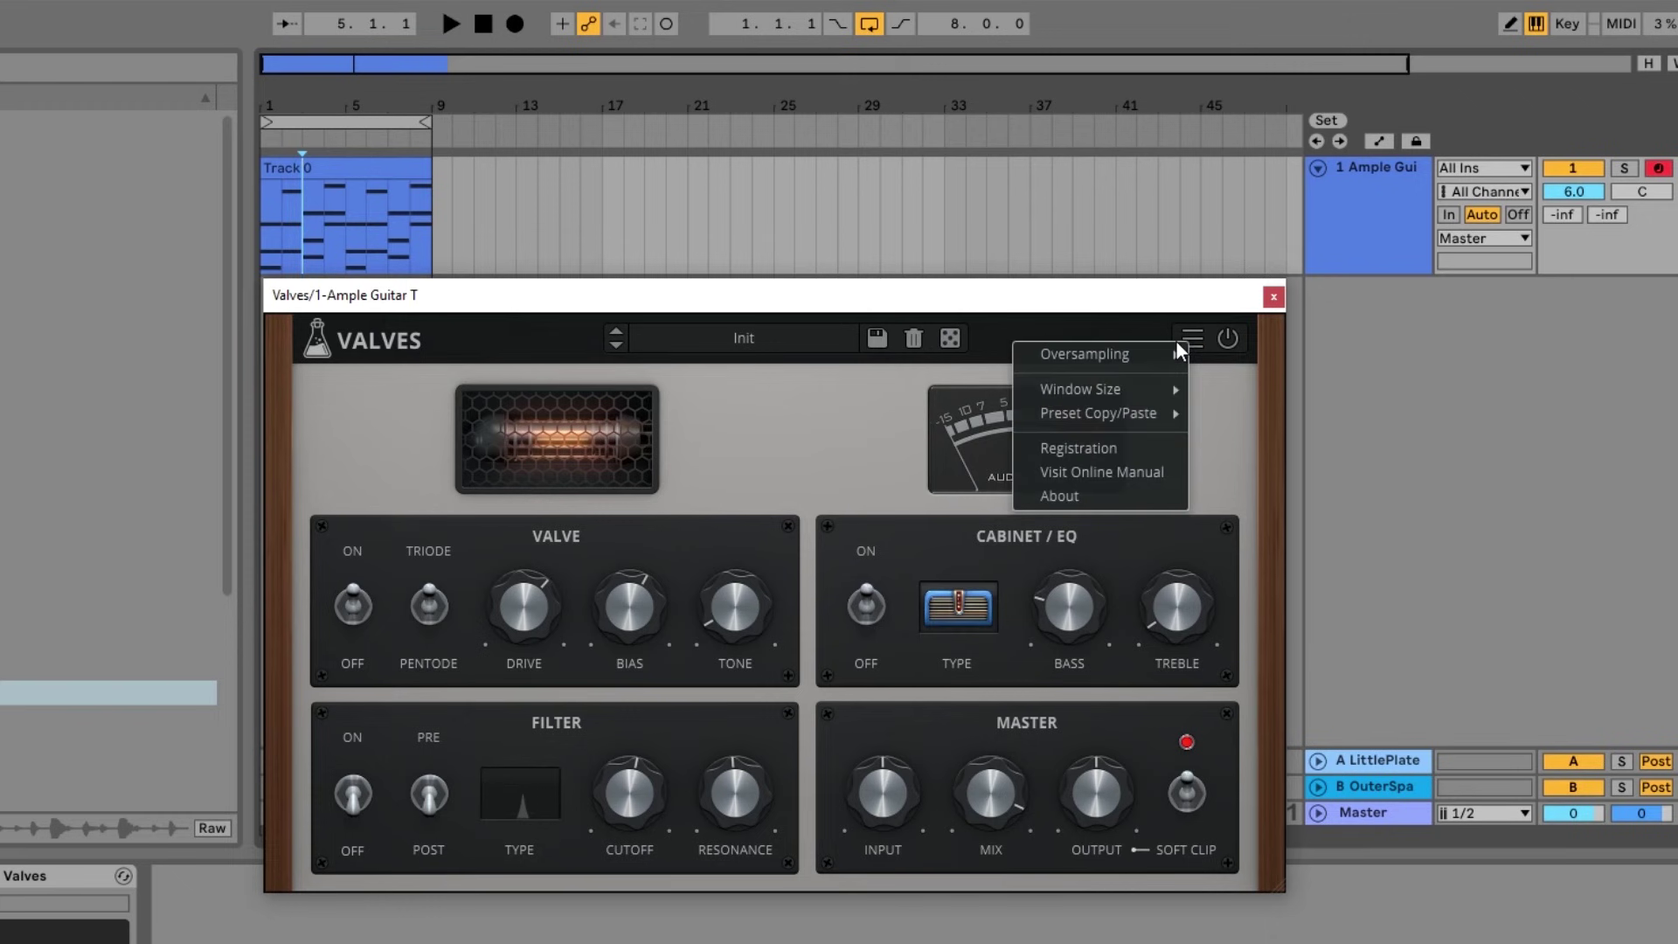
{"action": "mouse_move", "coordinate": [1121, 358]}
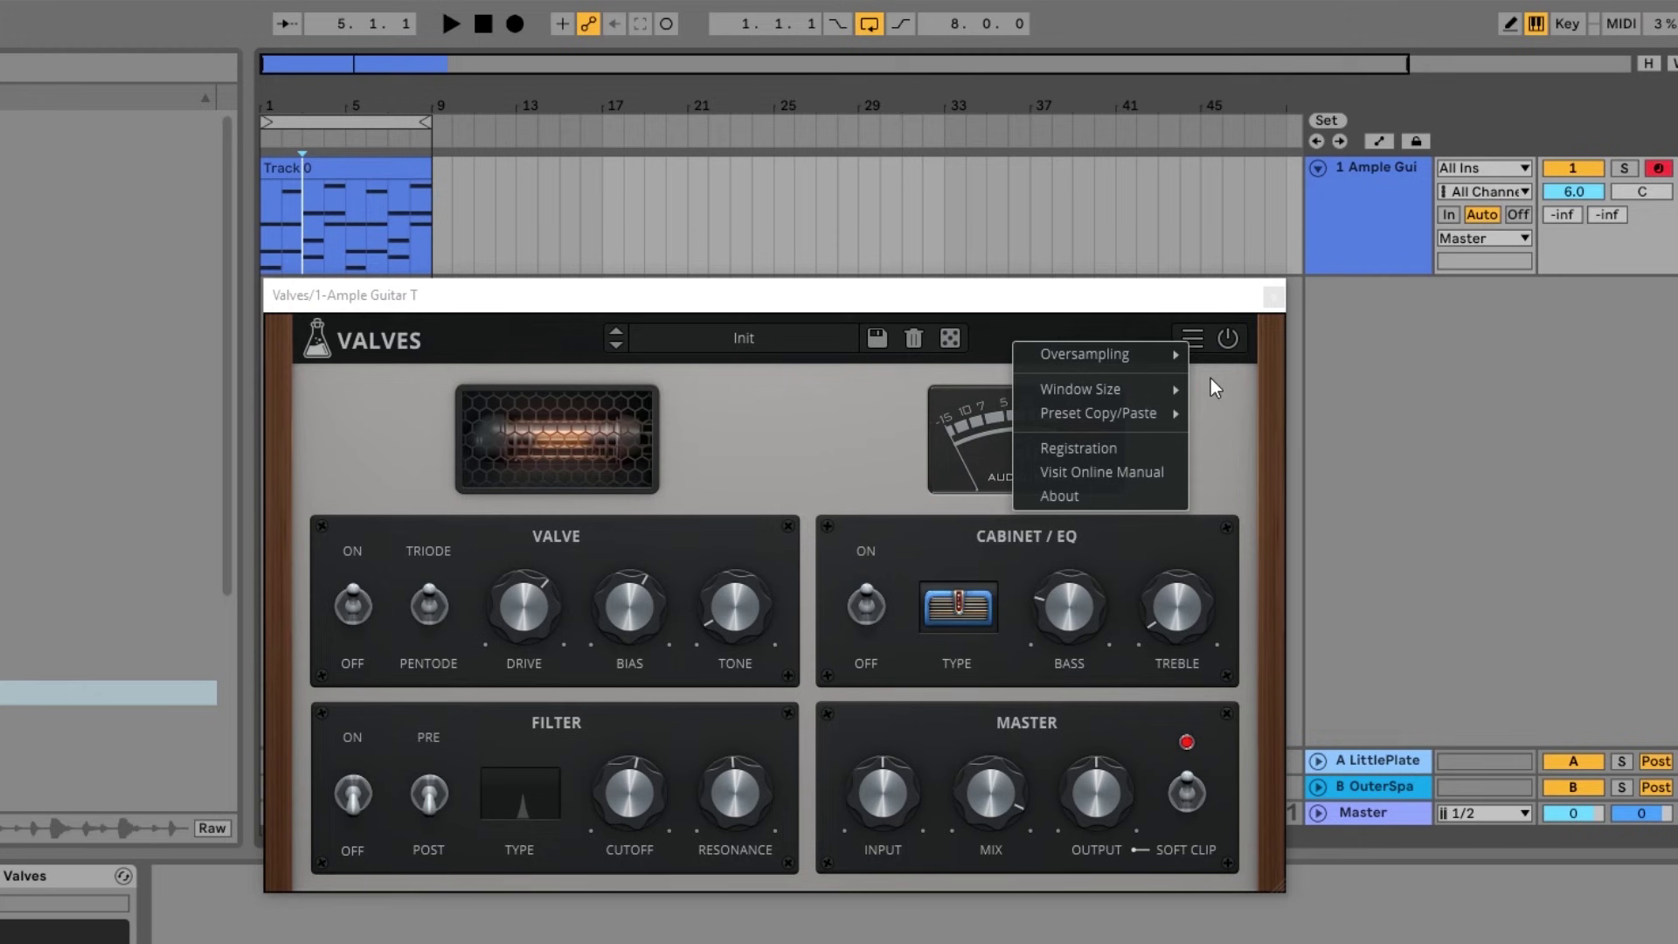
{"action": "mouse_move", "coordinate": [1094, 394]}
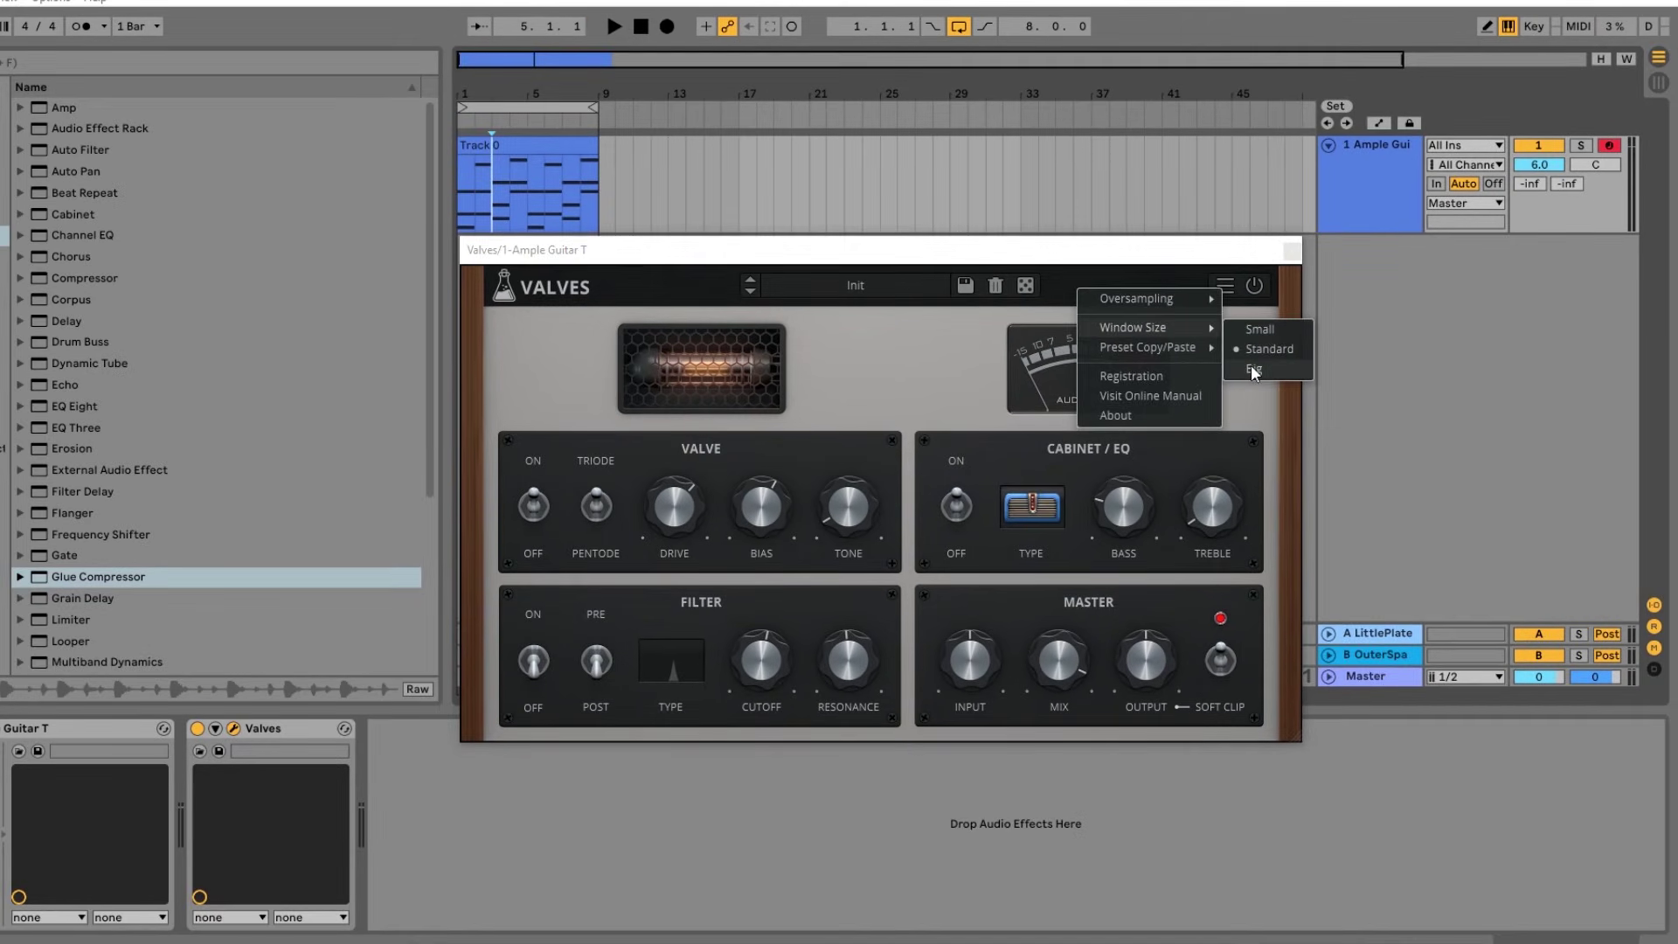
Set the plugin window size to Big, close the settings menu, and return the song position to the loop start.
{"action": "left_click", "coordinate": [1254, 370]}
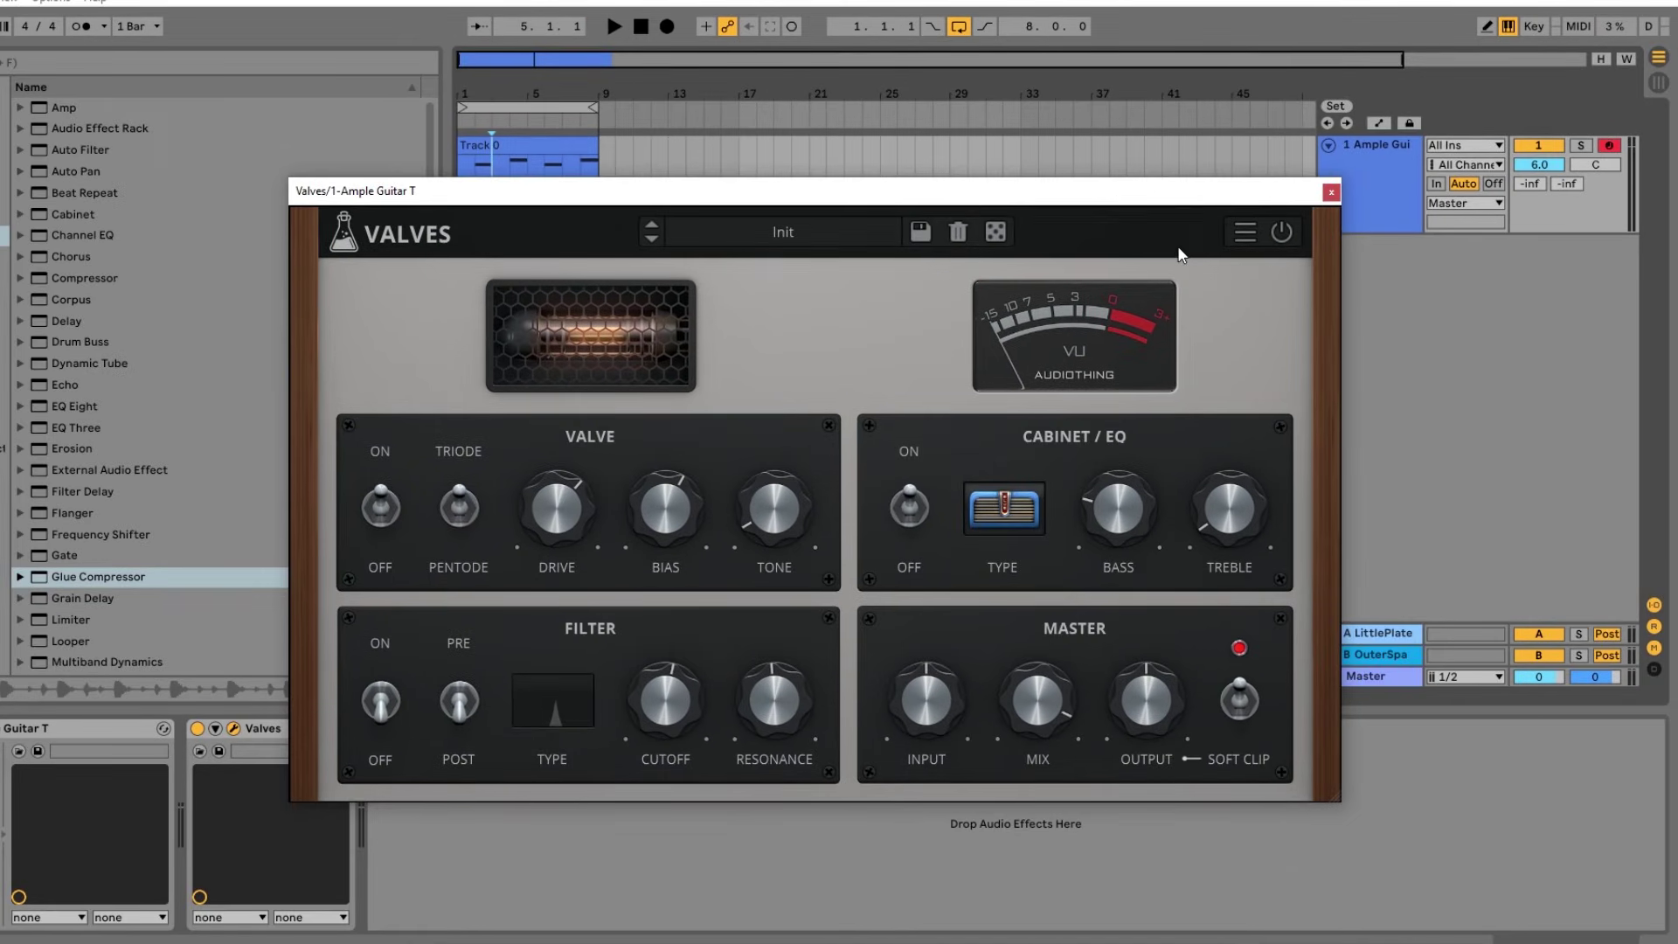
{"action": "left_click", "coordinate": [1243, 240]}
{"action": "mouse_move", "coordinate": [1213, 299]}
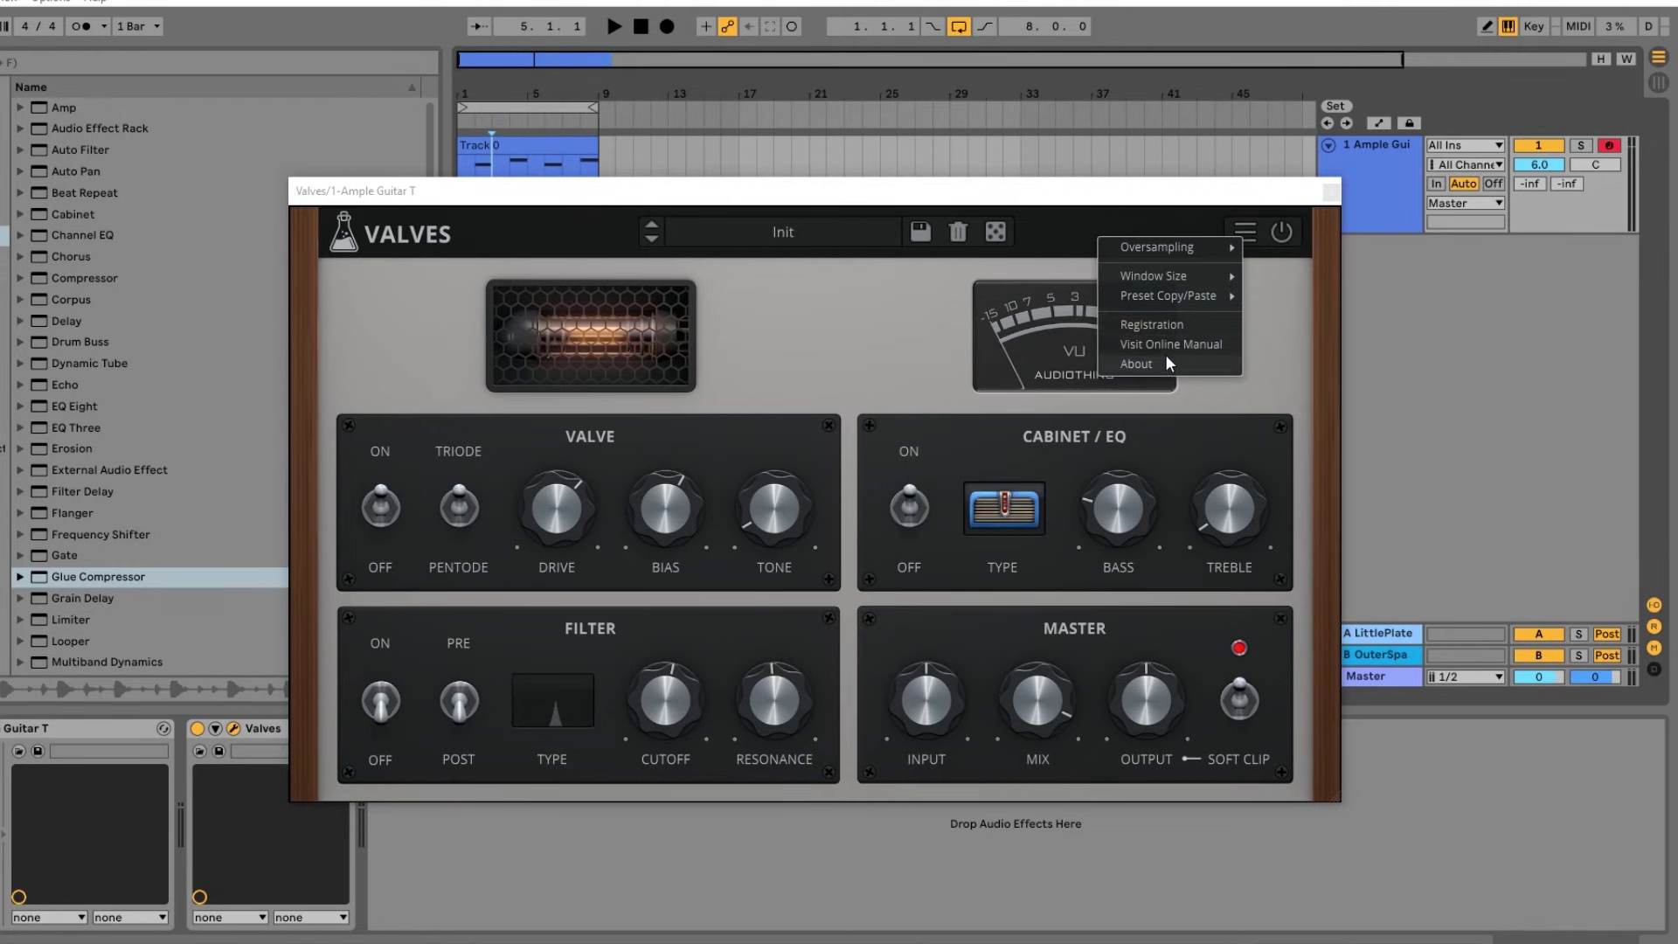
{"action": "left_click", "coordinate": [878, 311]}
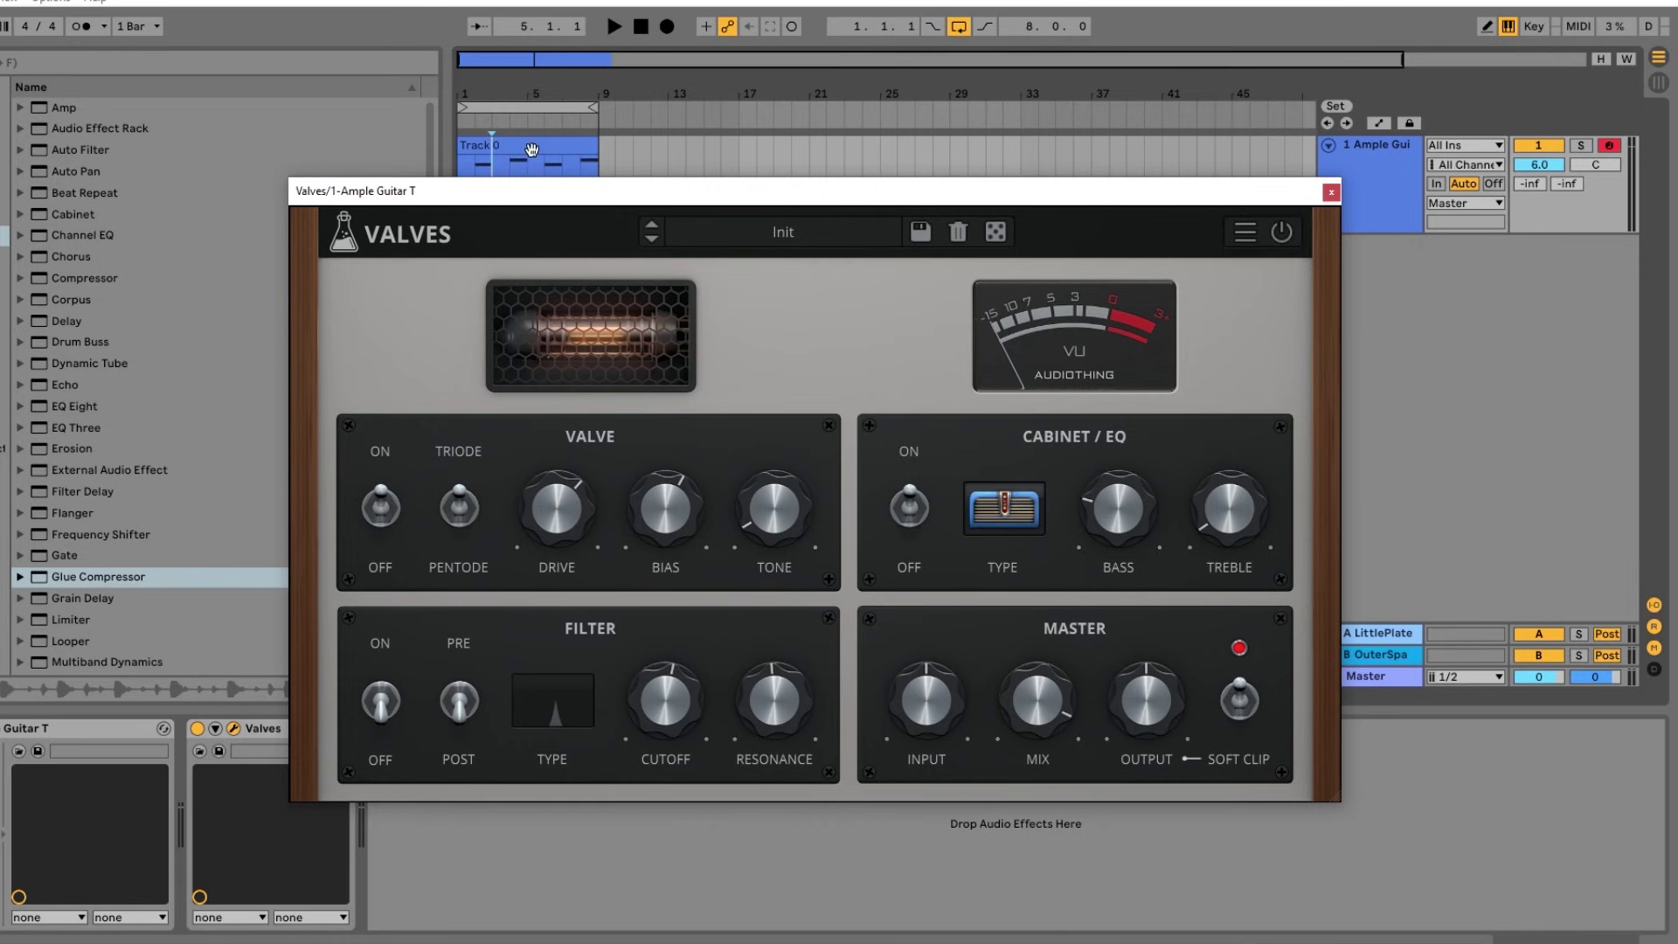
{"action": "left_click", "coordinate": [515, 111]}
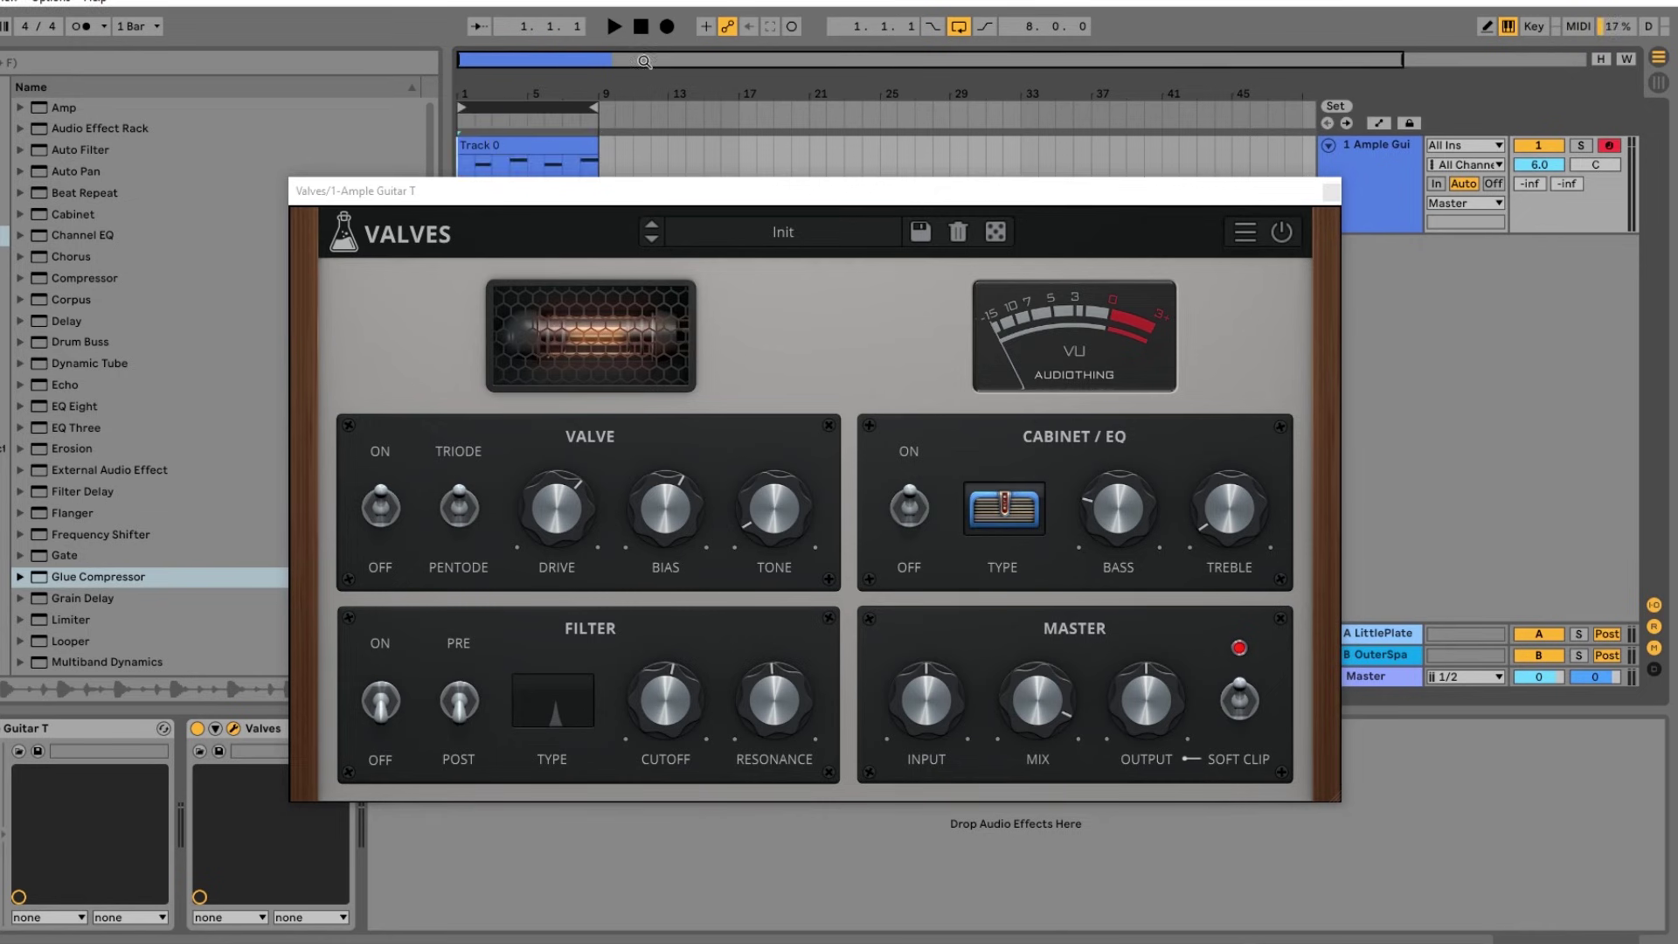
Start the loop, raise valve Tone to 84%, nudge Bias, and boost cabinet Bass and Treble.
{"action": "key", "text": "space"}
{"action": "left_click_drag", "start_coordinate": [769, 493], "coordinate": [779, 383]}
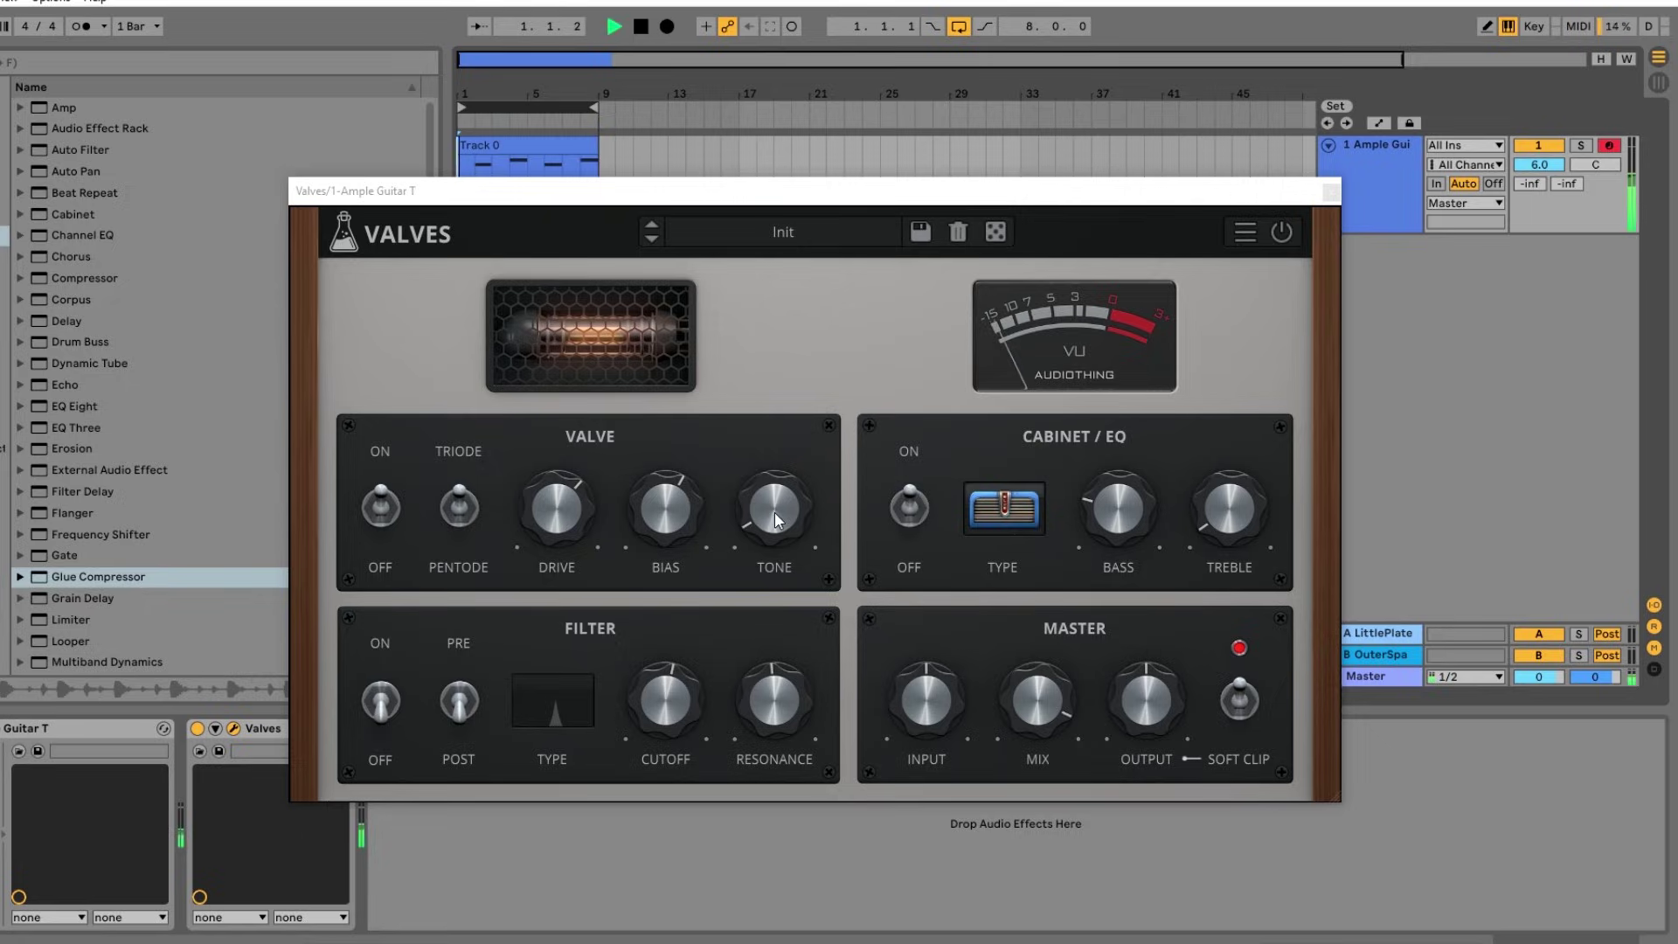
{"action": "left_click_drag", "start_coordinate": [806, 442], "coordinate": [820, 344]}
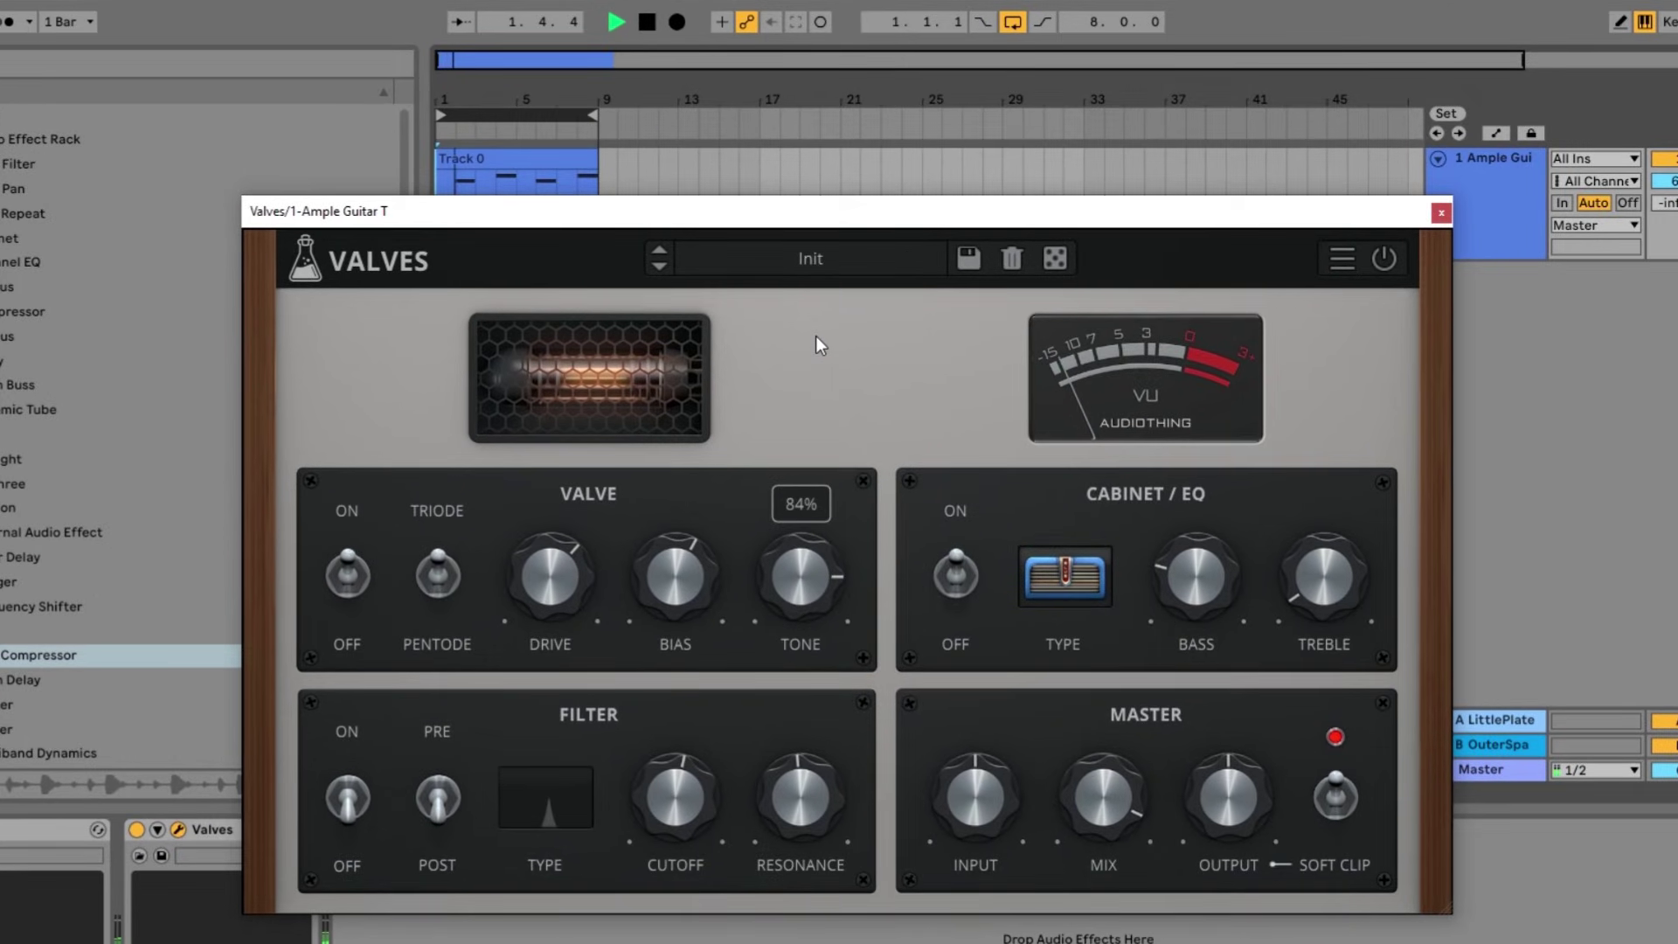
{"action": "left_click", "coordinate": [703, 559]}
{"action": "left_click_drag", "start_coordinate": [1195, 577], "coordinate": [1172, 549]}
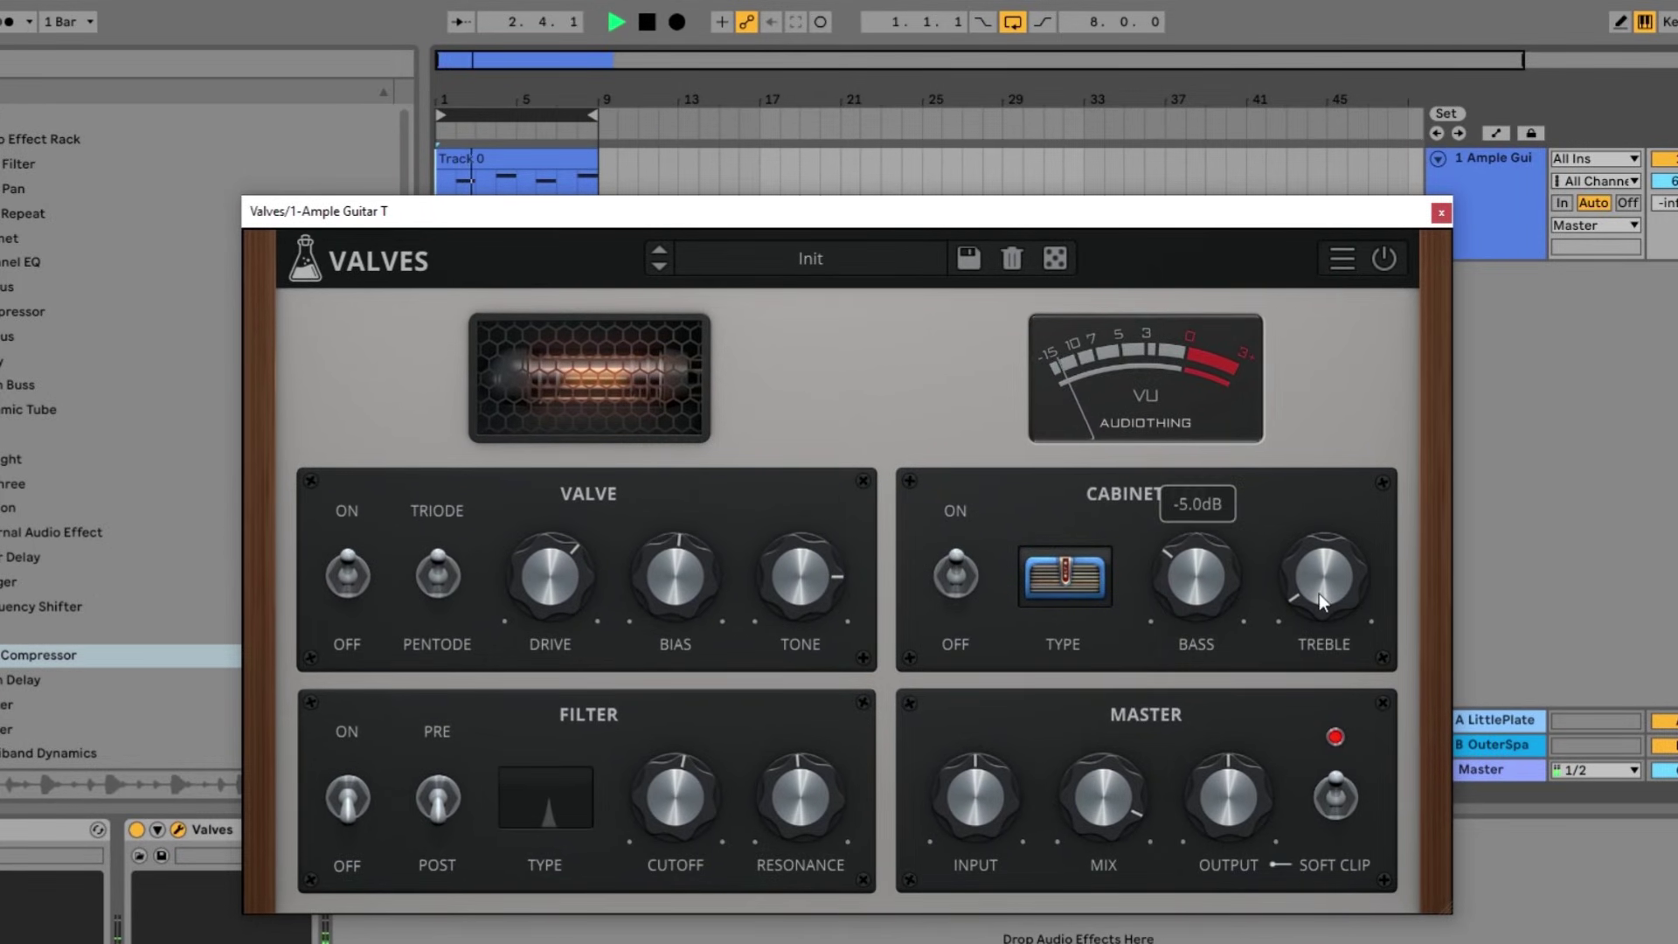
{"action": "left_click_drag", "start_coordinate": [1319, 594], "coordinate": [1324, 367]}
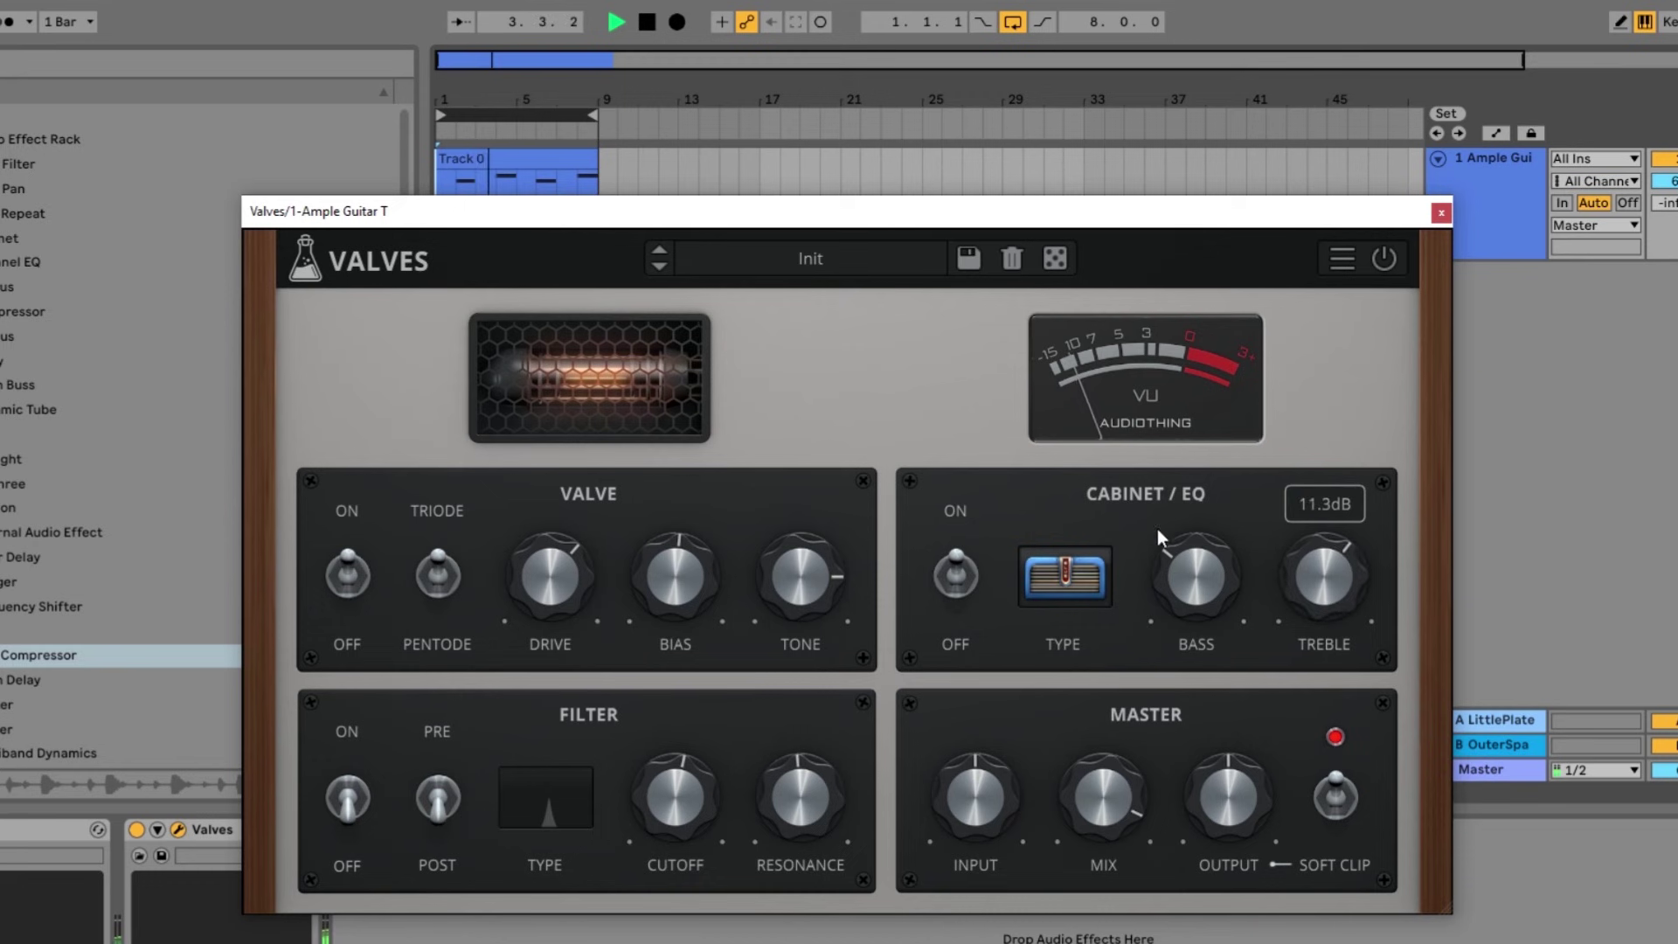
Audition the 1965 and Deluxed cabinet models, then settle on Bank.
{"action": "left_click", "coordinate": [1065, 575]}
{"action": "left_click", "coordinate": [1045, 507]}
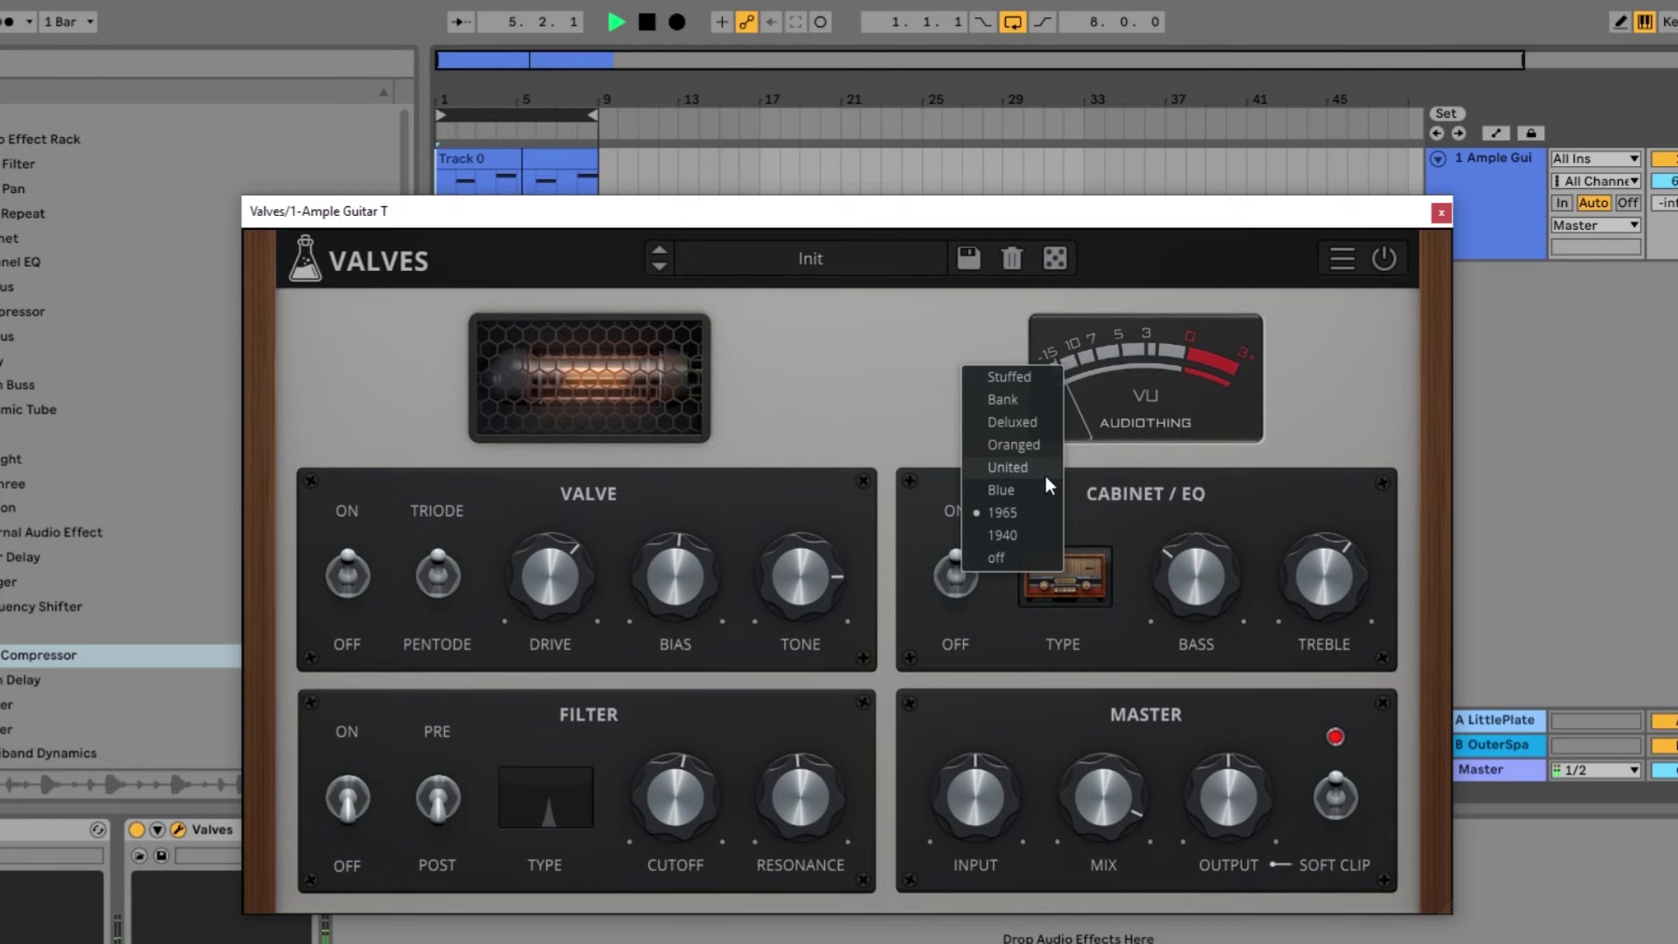
{"action": "left_click", "coordinate": [1041, 420]}
{"action": "left_click", "coordinate": [1077, 584]}
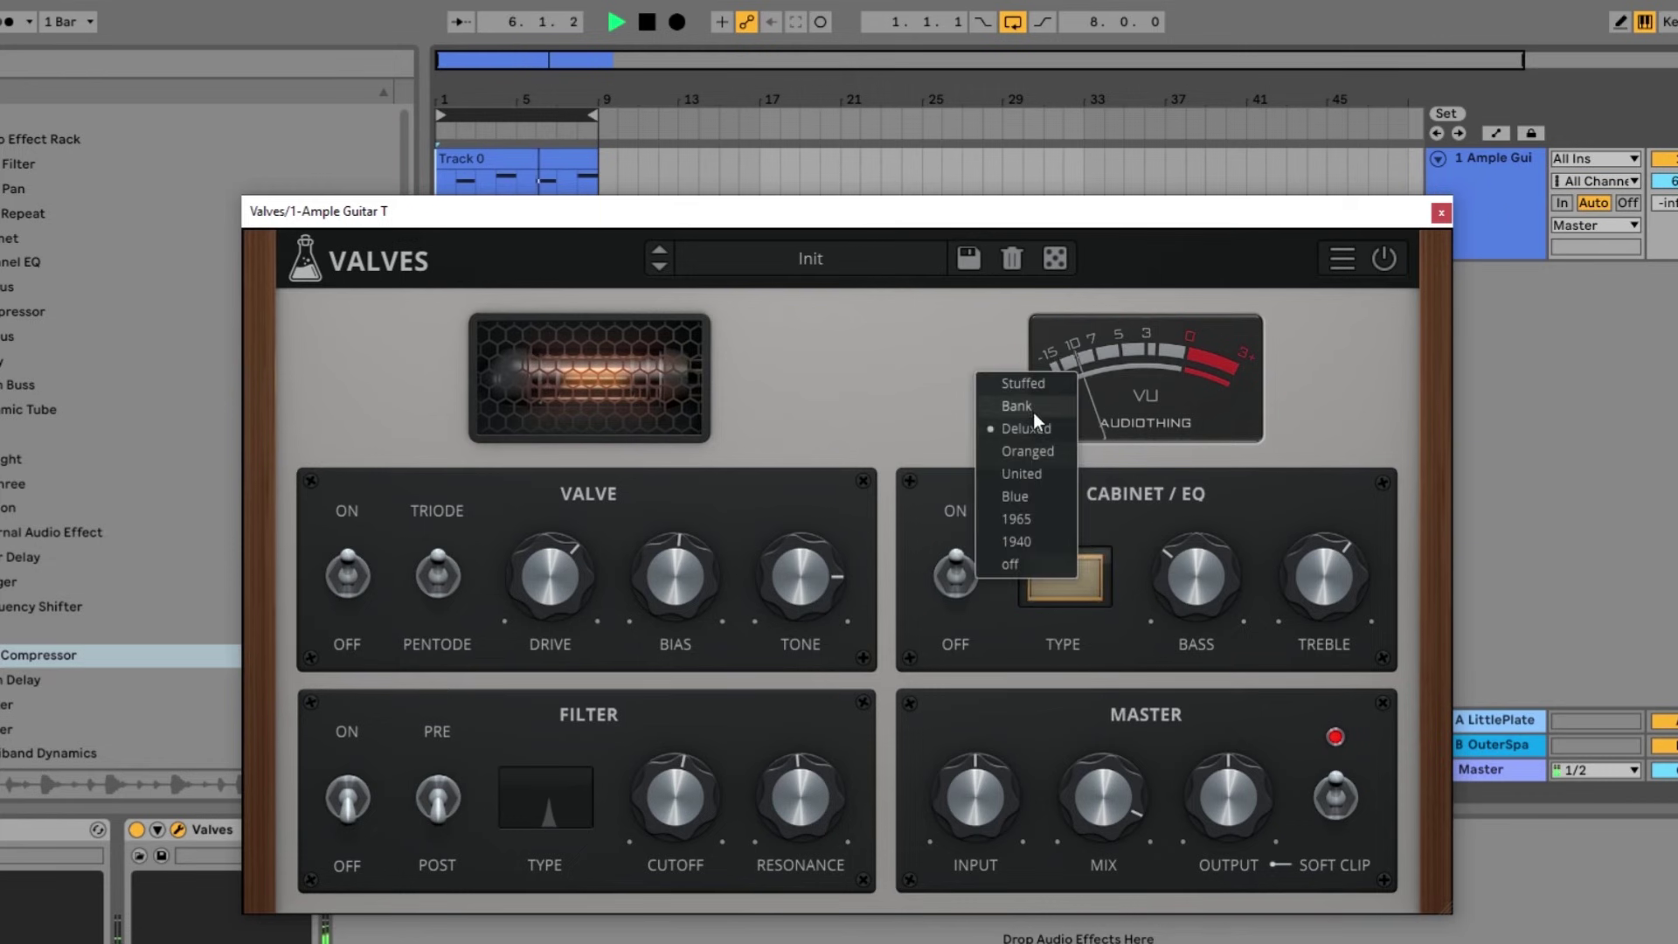
{"action": "left_click", "coordinate": [1033, 406]}
Cut Bass to -8.9dB, set Tone just under half, Drive to 7.1dB, and switch the valve to Pentode.
{"action": "left_click_drag", "start_coordinate": [1161, 577], "coordinate": [1151, 601]}
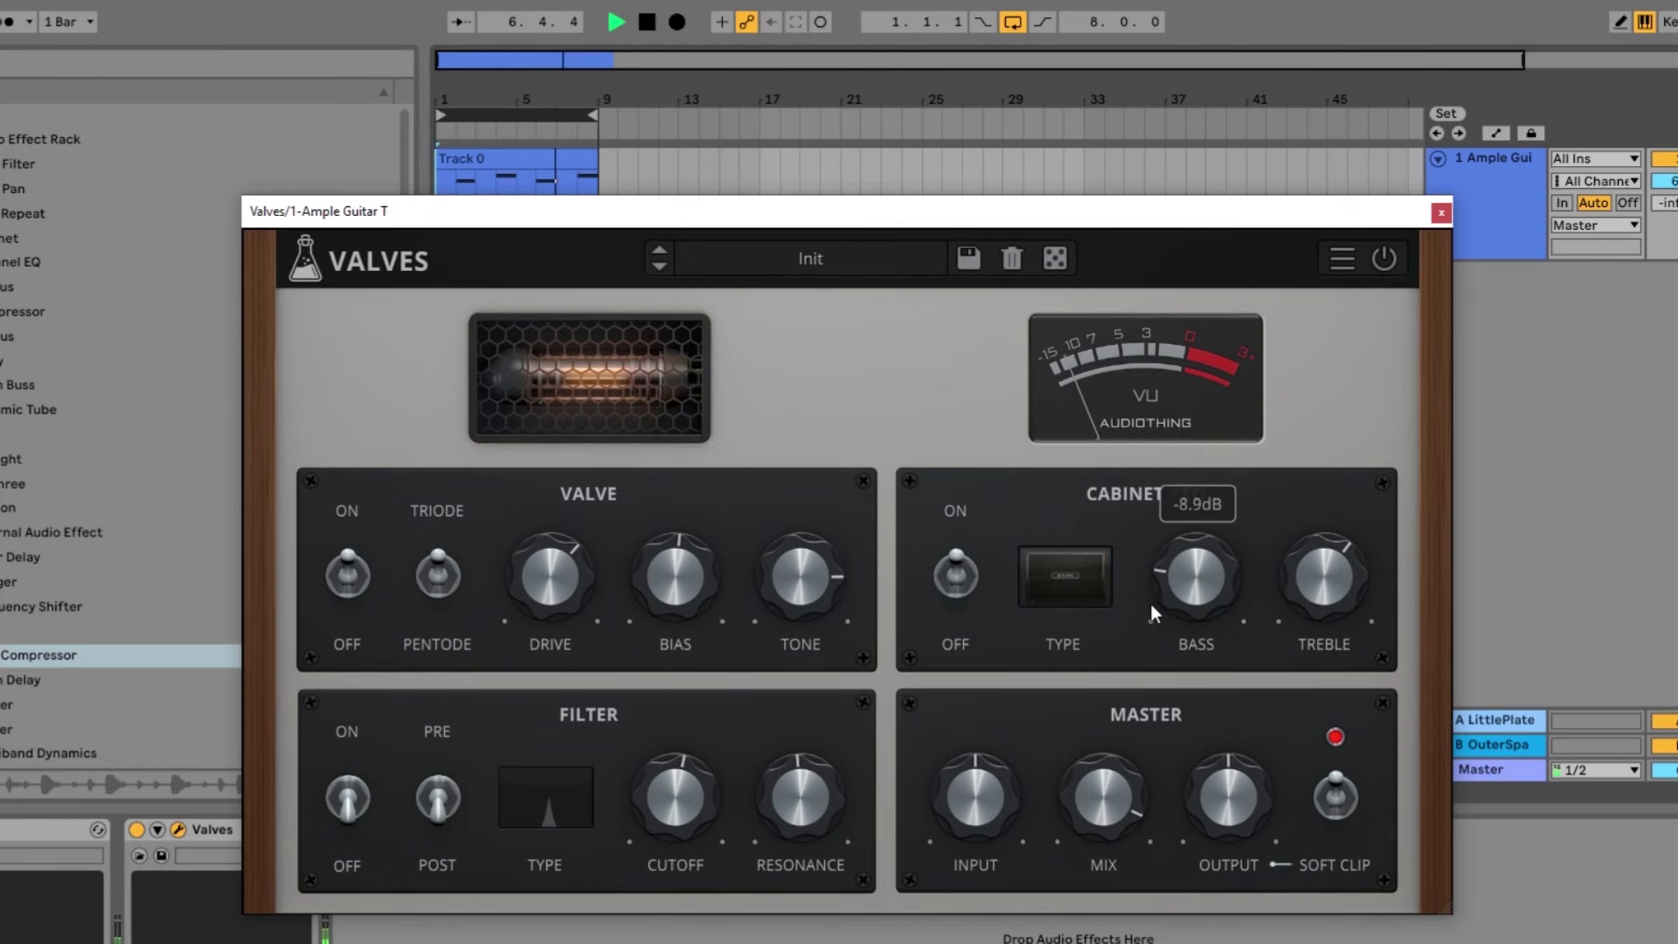
{"action": "left_click_drag", "start_coordinate": [804, 590], "coordinate": [773, 672]}
{"action": "left_click_drag", "start_coordinate": [552, 575], "coordinate": [509, 690]}
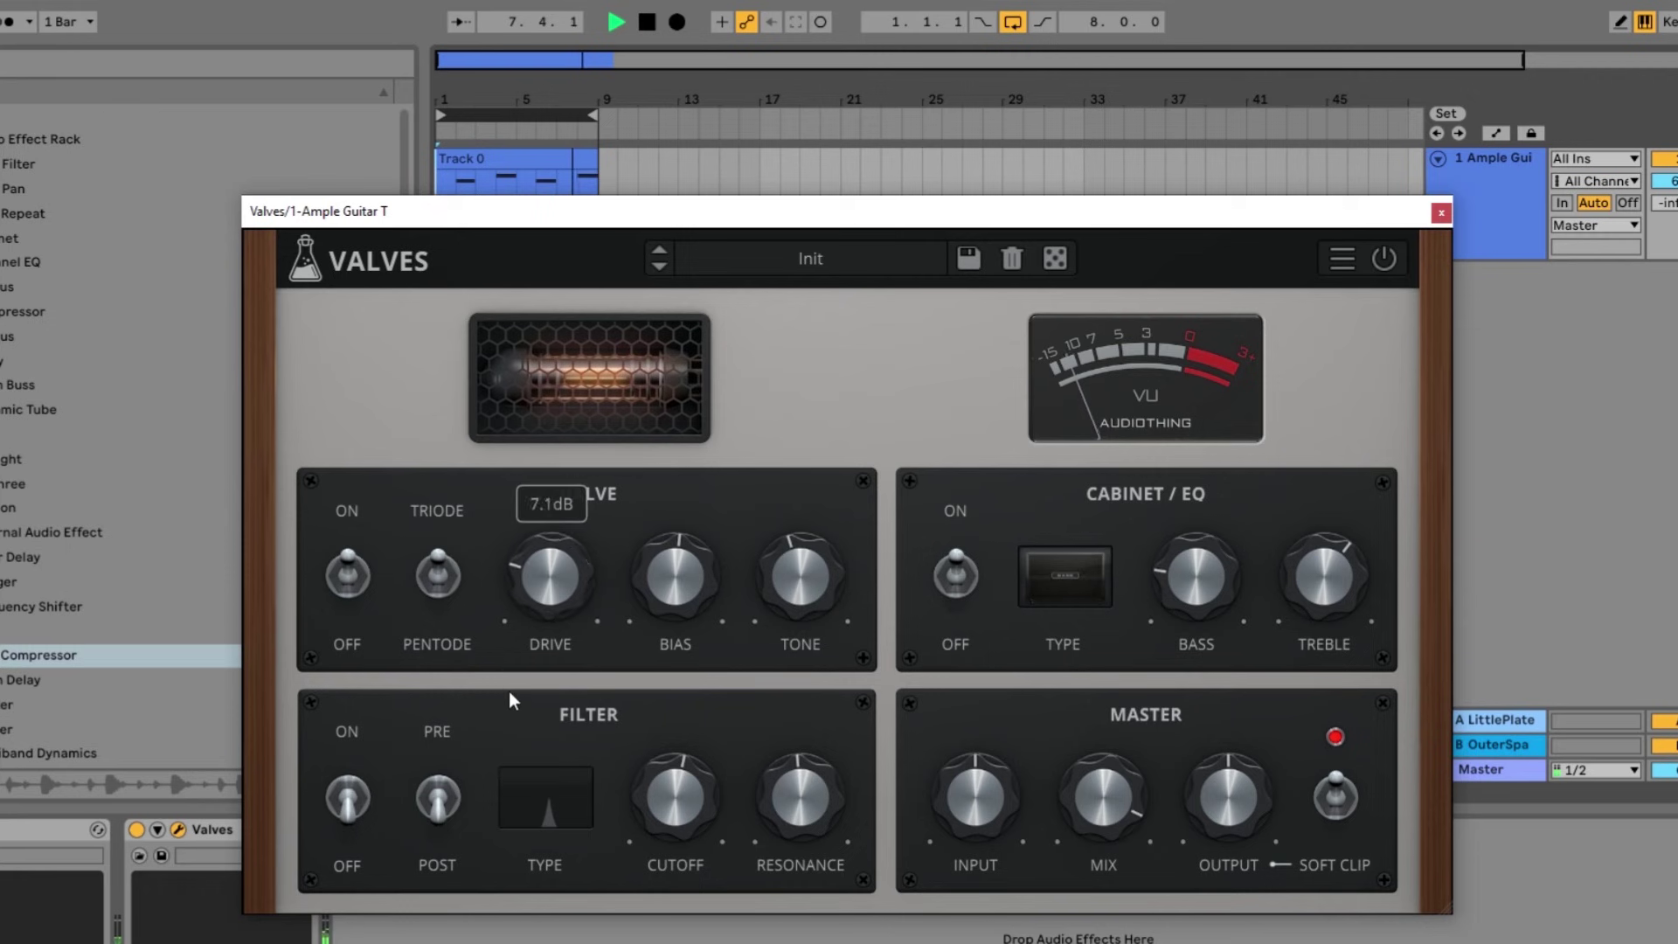
{"action": "left_click", "coordinate": [433, 589]}
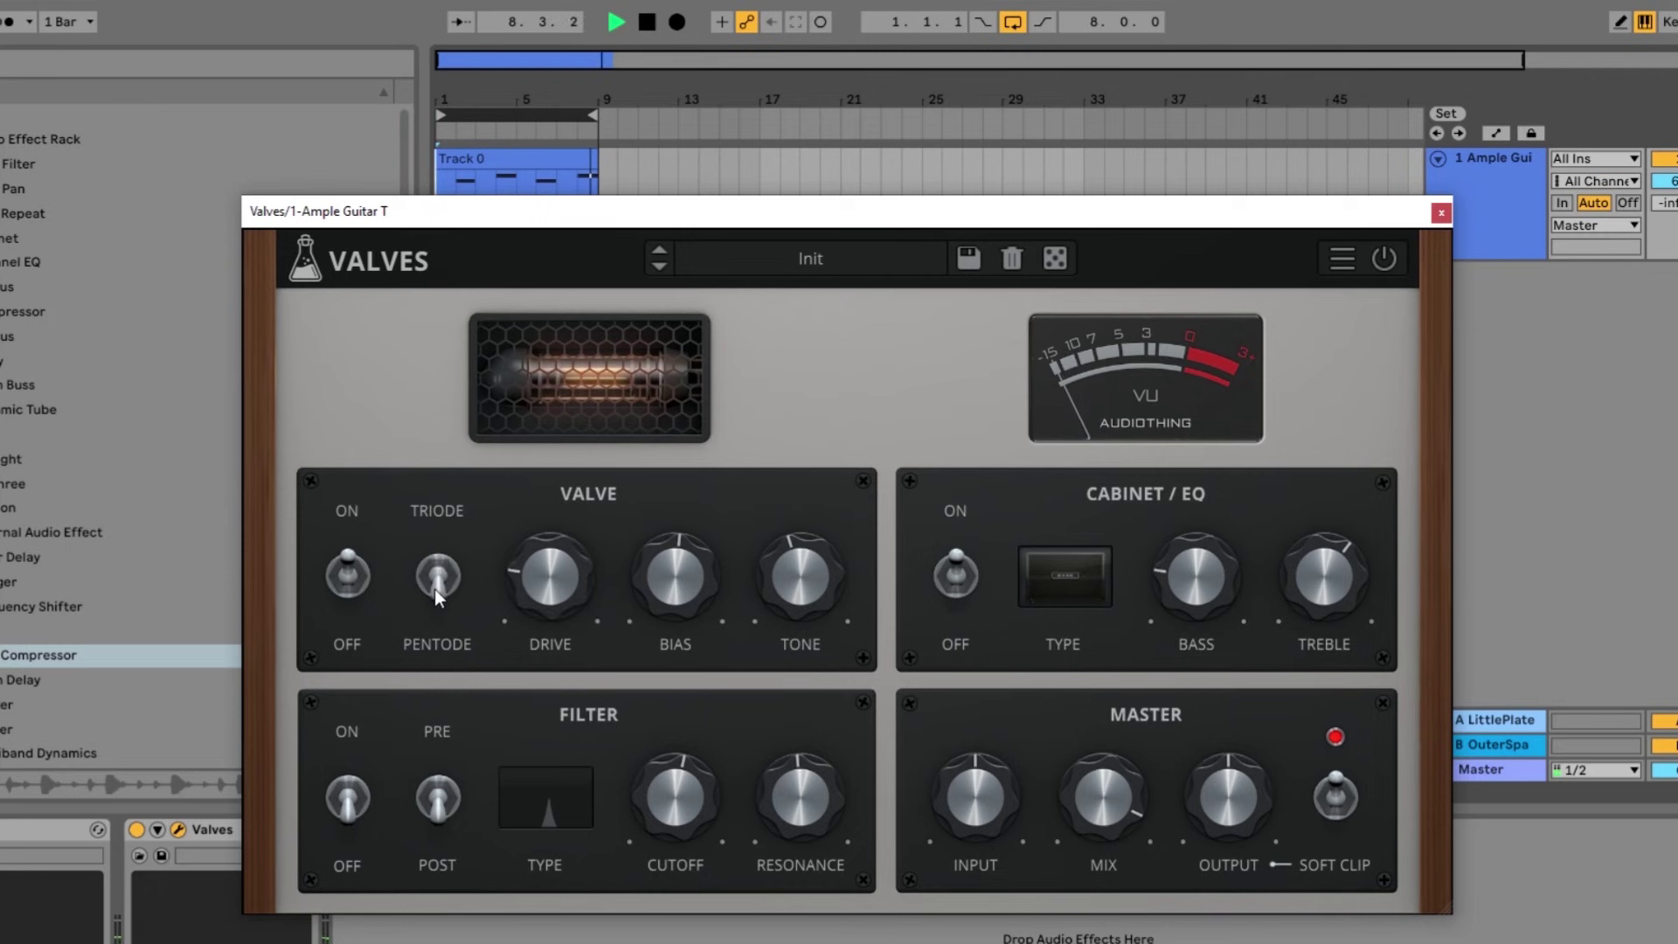
Enable the filter as 2-pole high-pass with cutoff 377Hz and resonance 23%.
{"action": "left_click", "coordinate": [349, 817]}
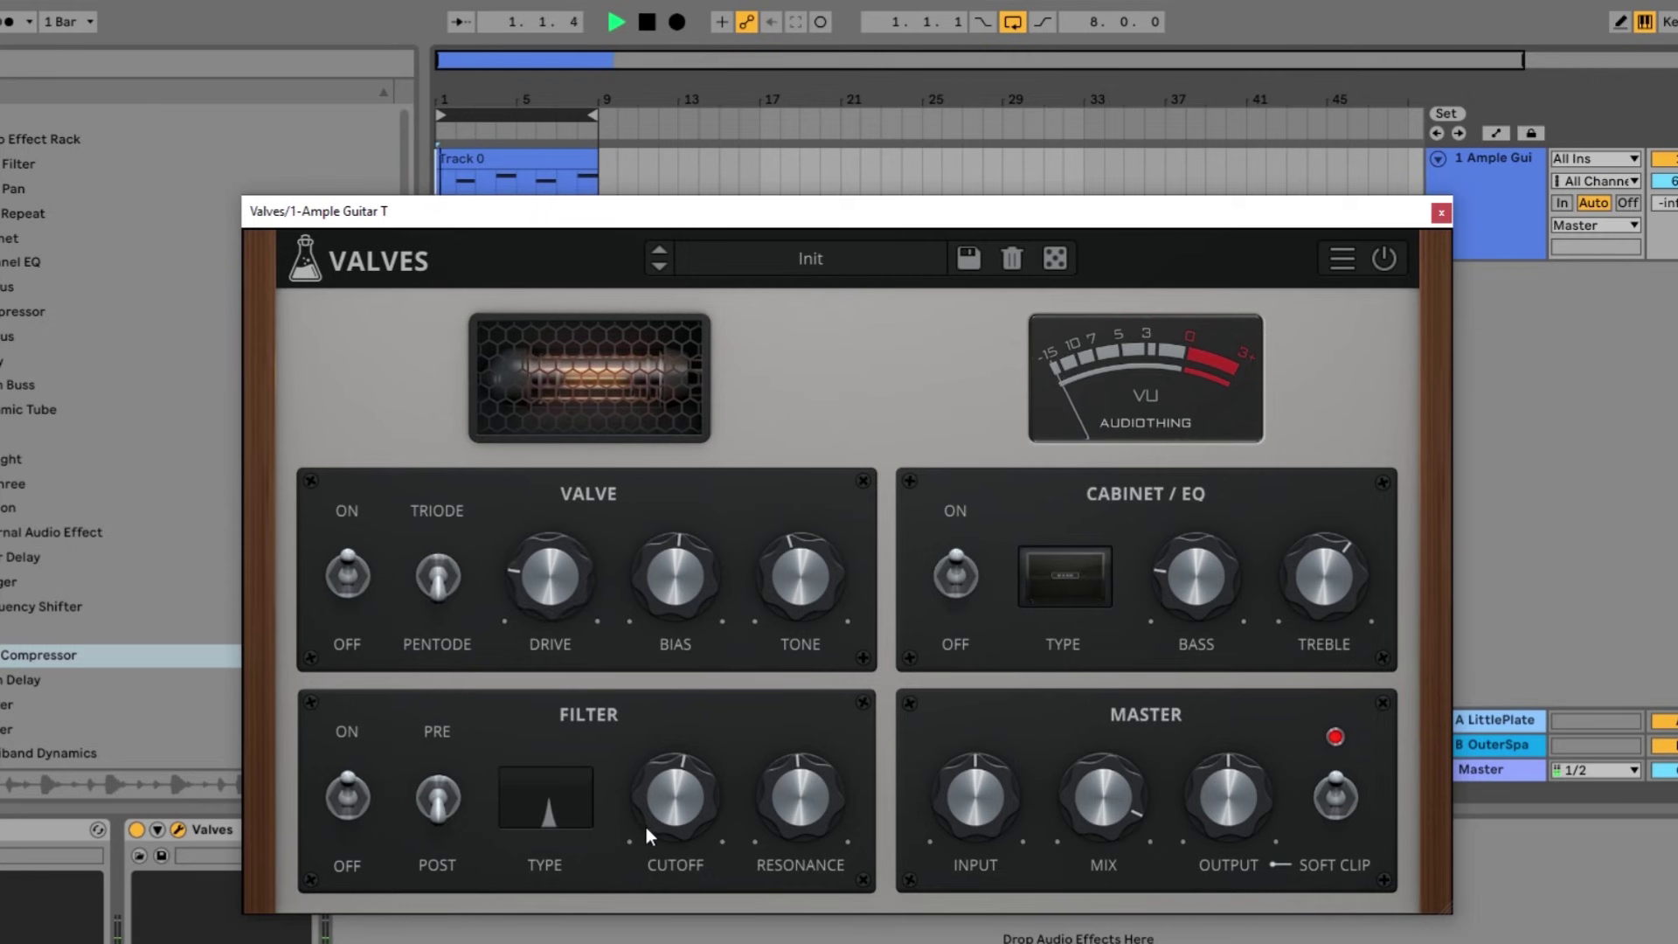
{"action": "left_click", "coordinate": [555, 823]}
{"action": "left_click", "coordinate": [563, 573]}
{"action": "left_click_drag", "start_coordinate": [652, 810], "coordinate": [689, 821]}
{"action": "left_click_drag", "start_coordinate": [788, 783], "coordinate": [771, 858]}
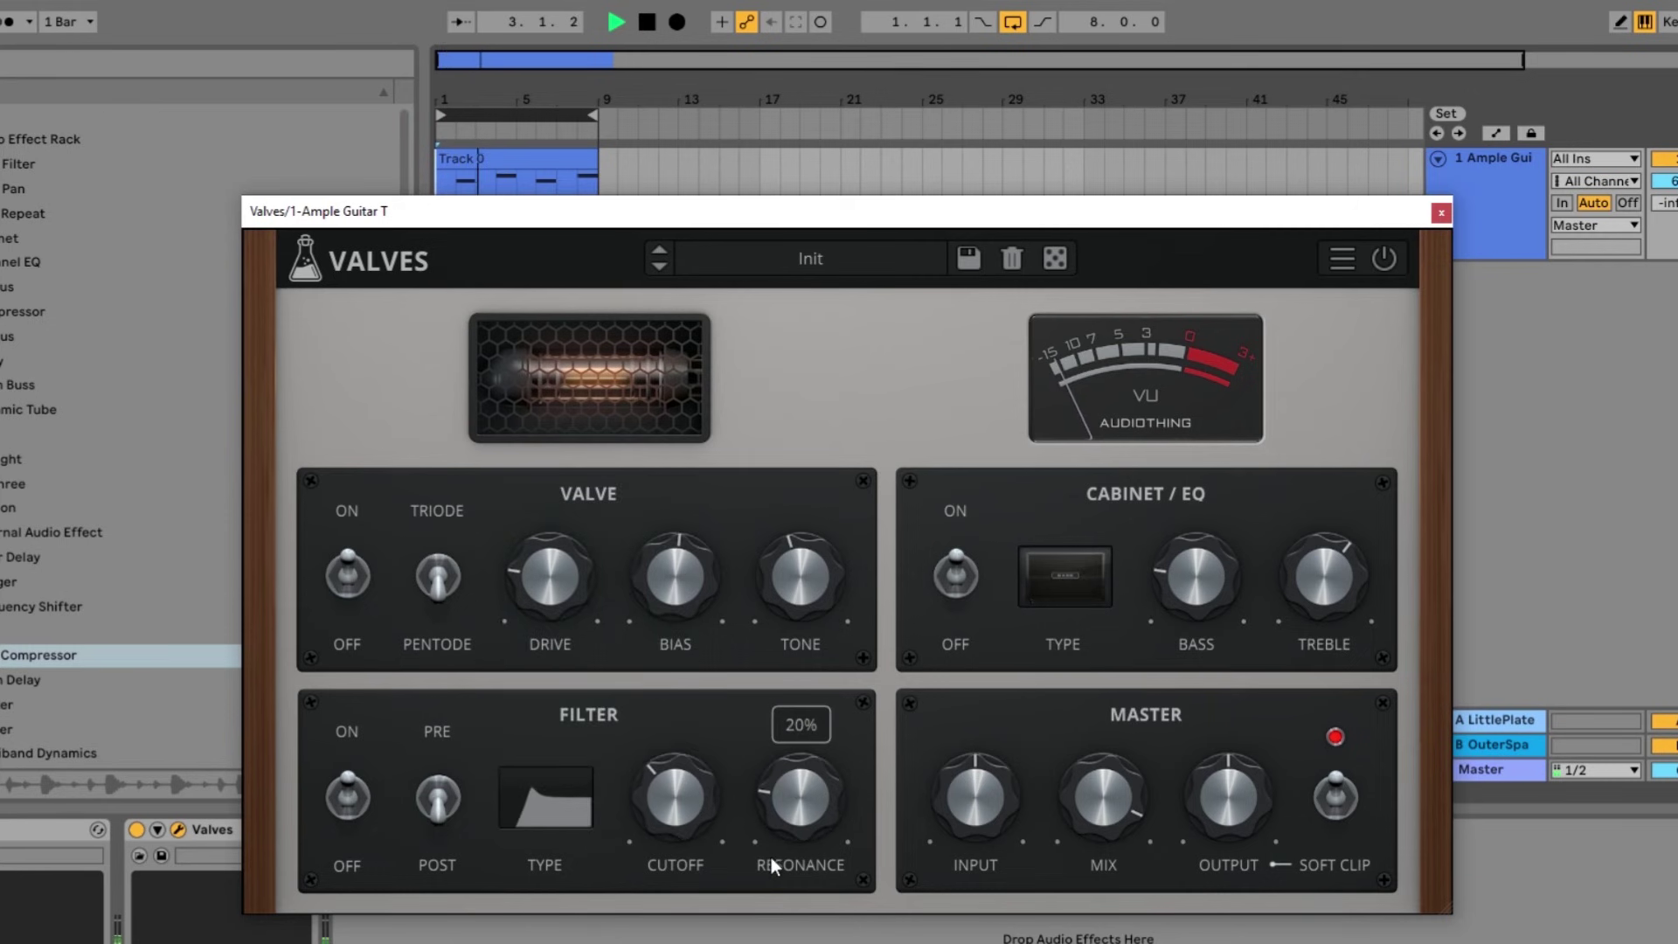
{"action": "left_click_drag", "start_coordinate": [690, 809], "coordinate": [789, 790]}
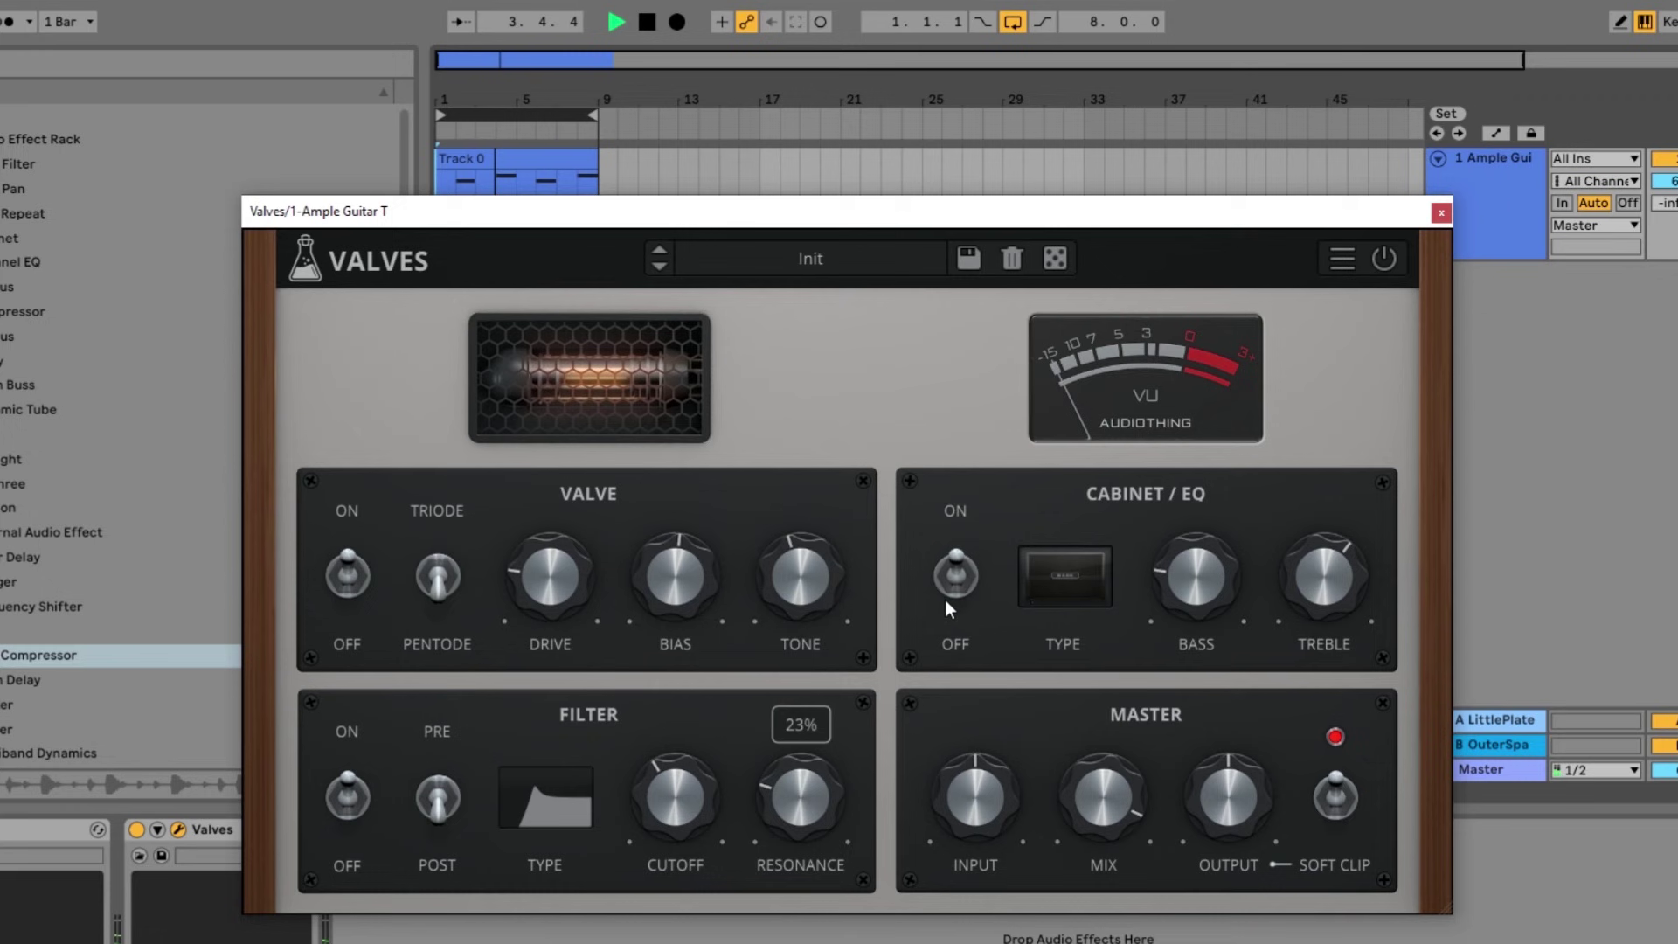
{"action": "left_click", "coordinate": [1193, 561]}
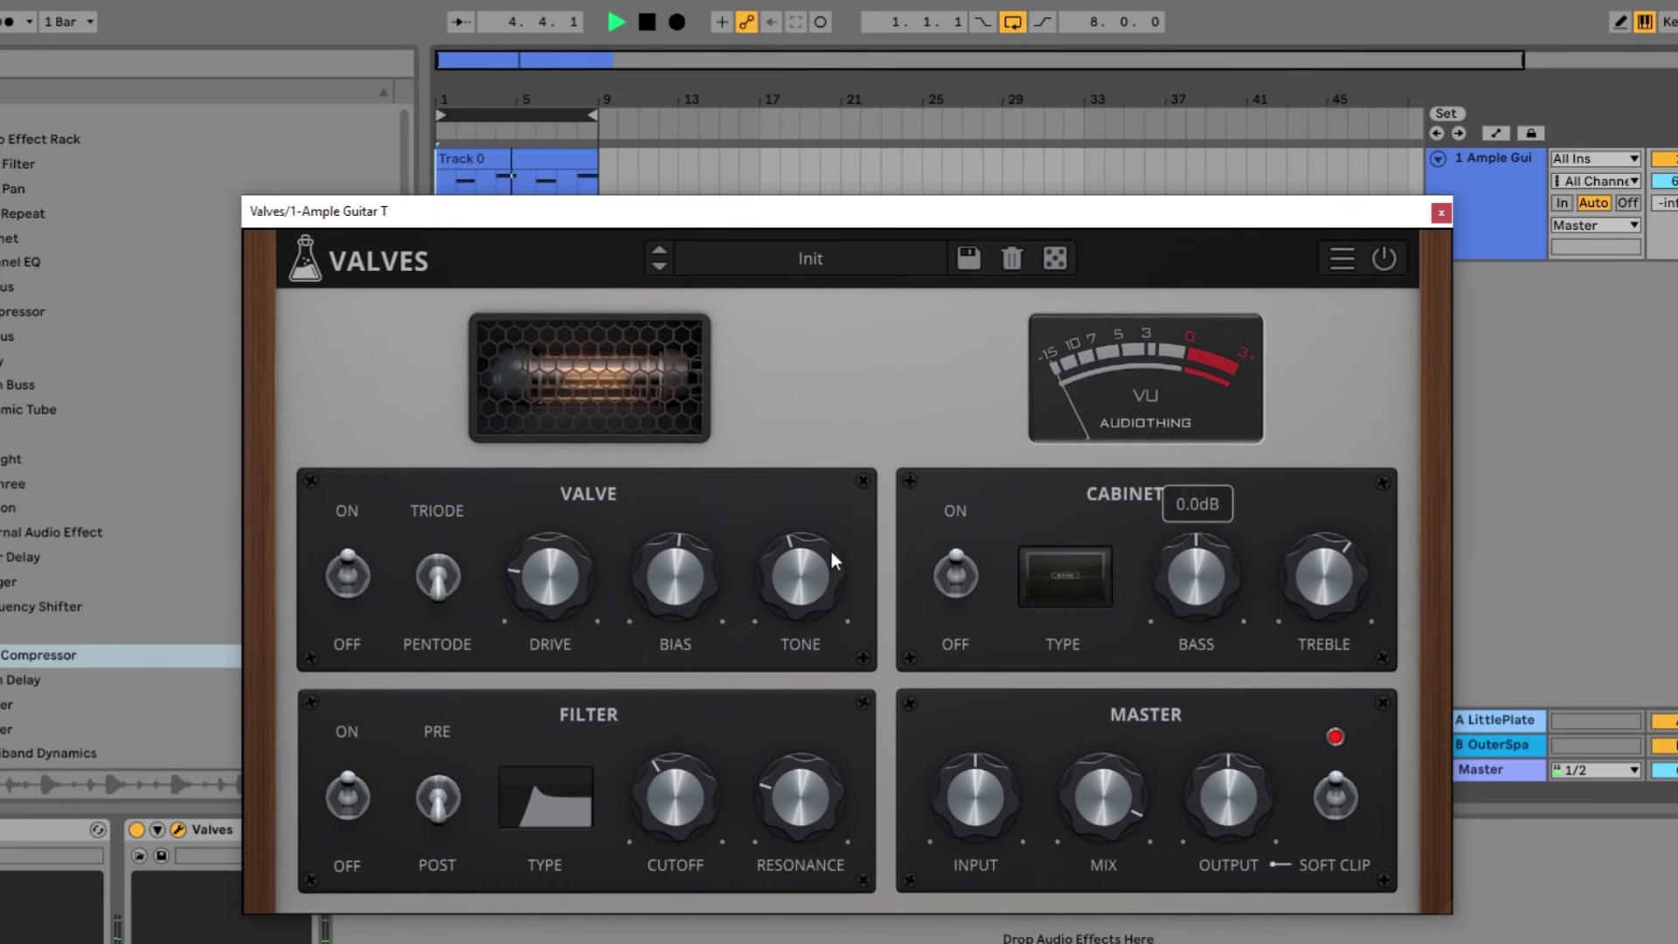
Reset the valve Tone to 50% and lower the master Mix to 68% with the loop playing.
{"action": "key", "text": "space"}
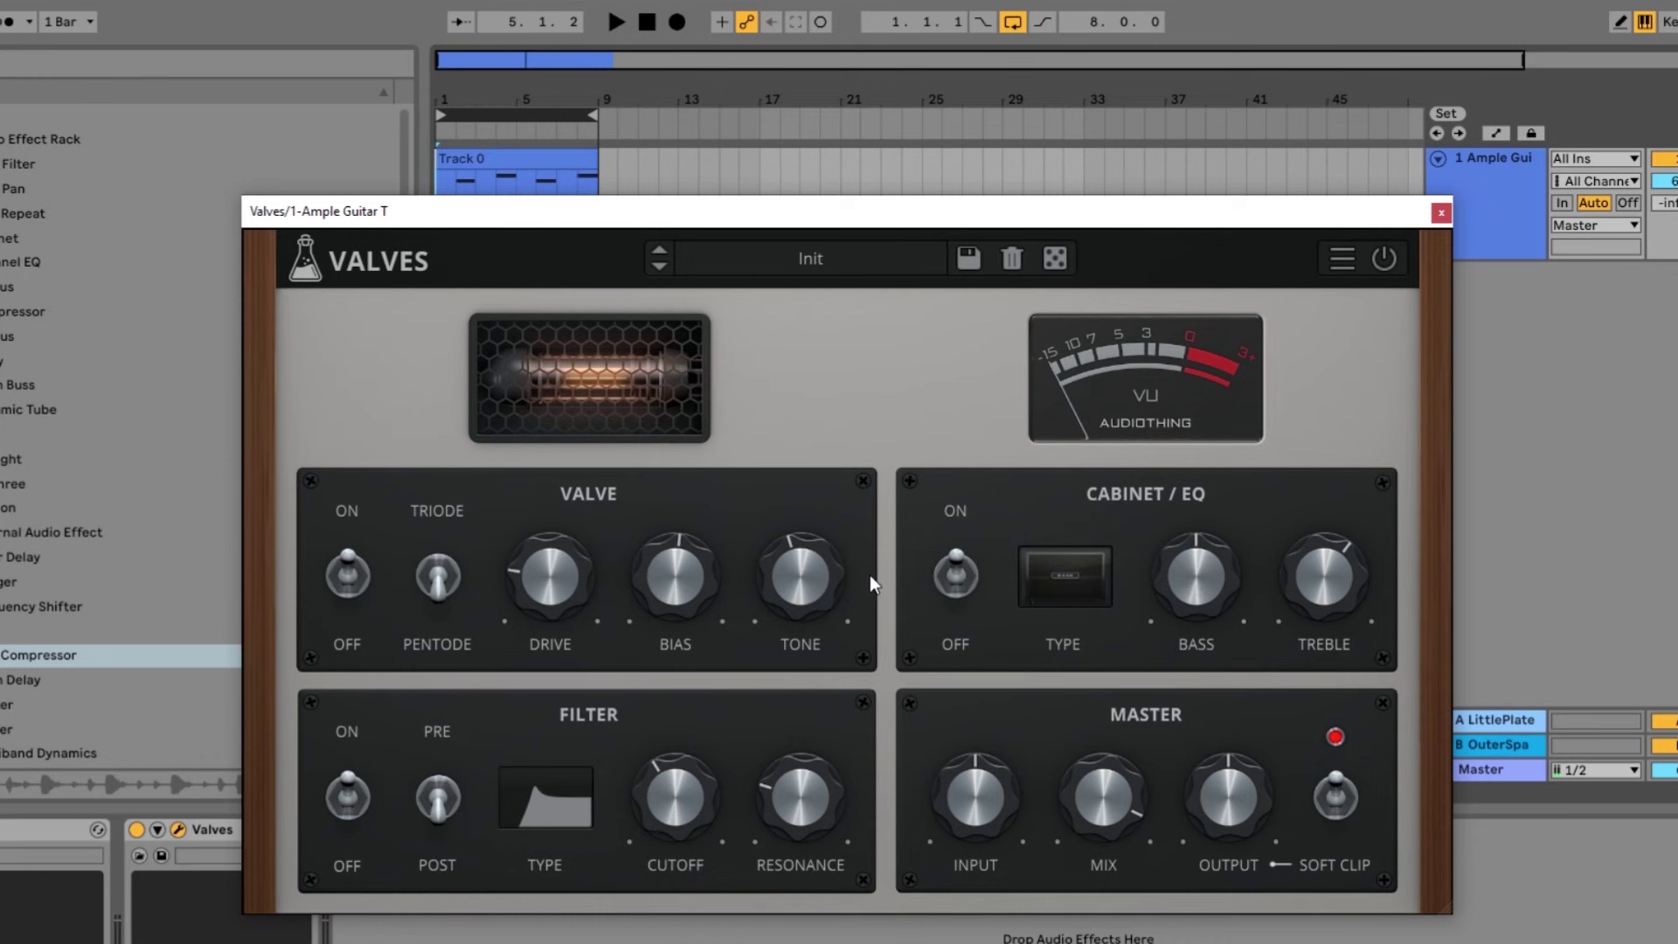
{"action": "double_click", "coordinate": [814, 575]}
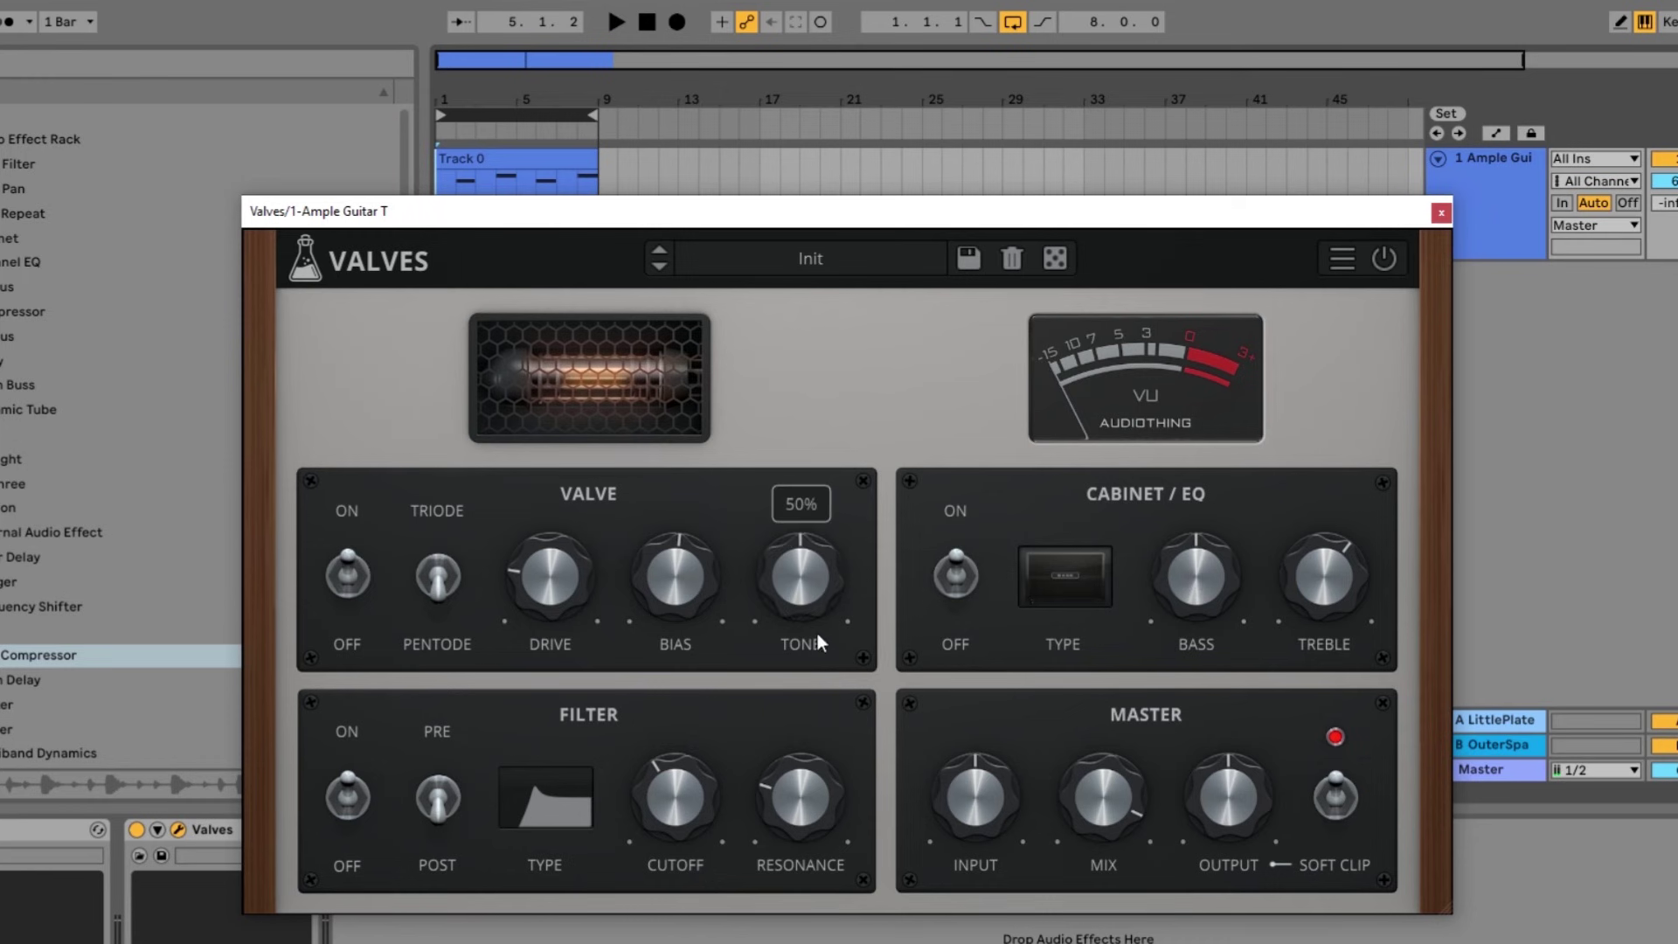
{"action": "key", "text": "space"}
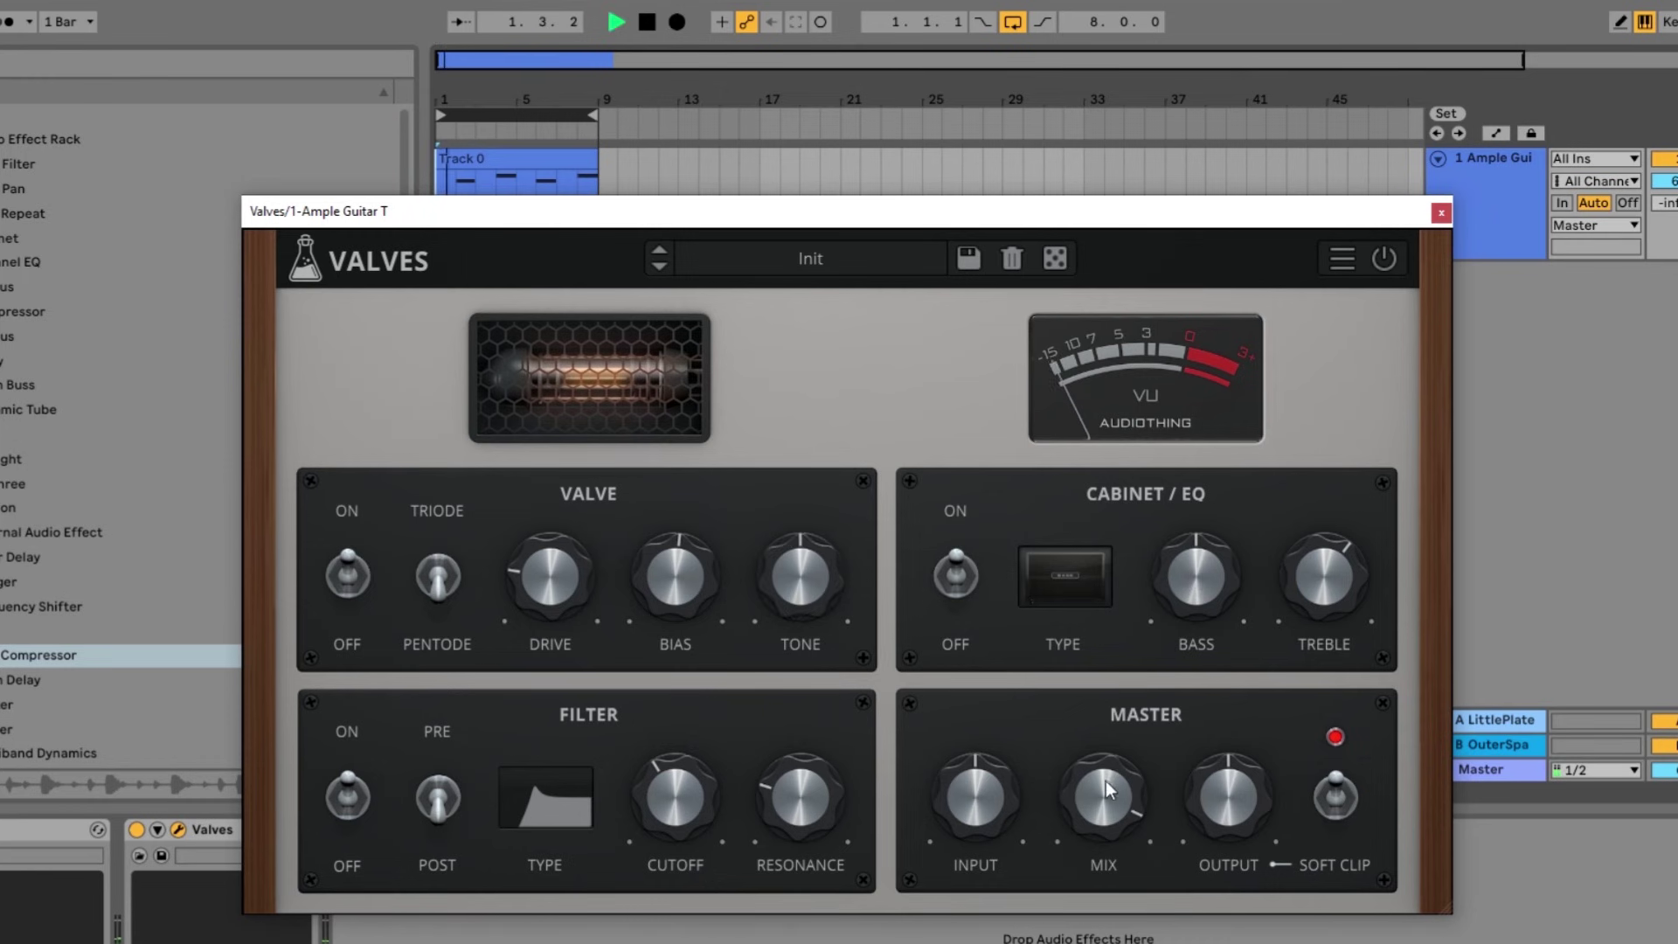
{"action": "left_click_drag", "start_coordinate": [1105, 789], "coordinate": [1088, 850]}
Try the brown and dark grey cabinets, then load the Blue cabinet.
{"action": "left_click", "coordinate": [1062, 575]}
{"action": "left_click", "coordinate": [1017, 397]}
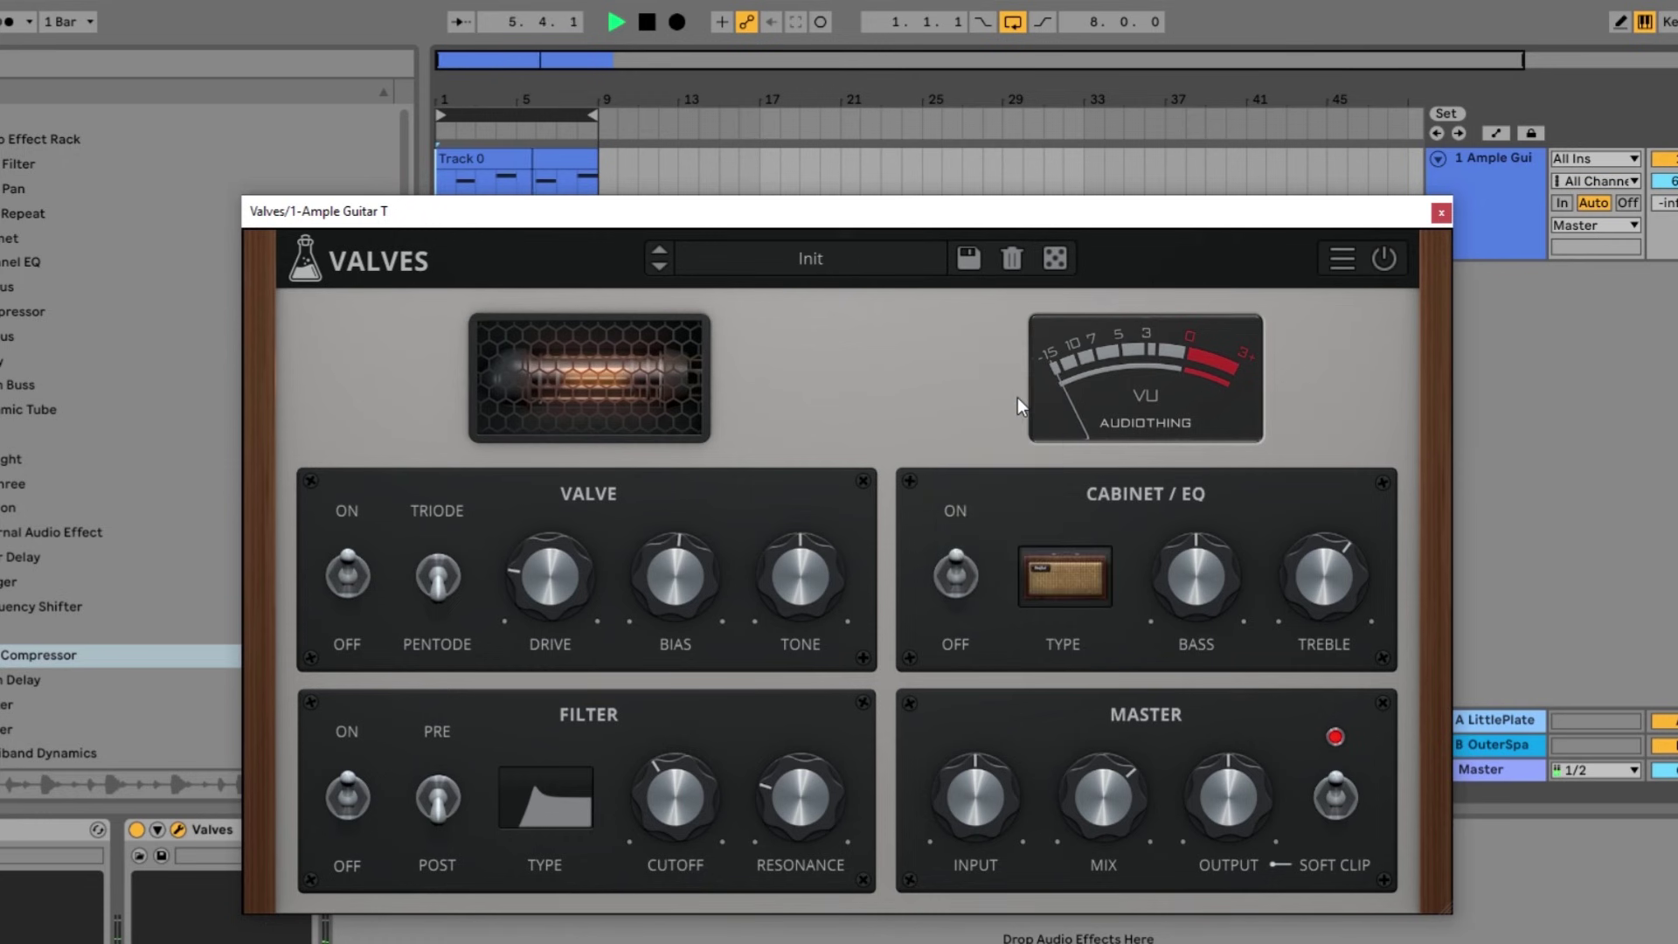
{"action": "left_click", "coordinate": [1061, 586]}
{"action": "left_click", "coordinate": [1019, 459]}
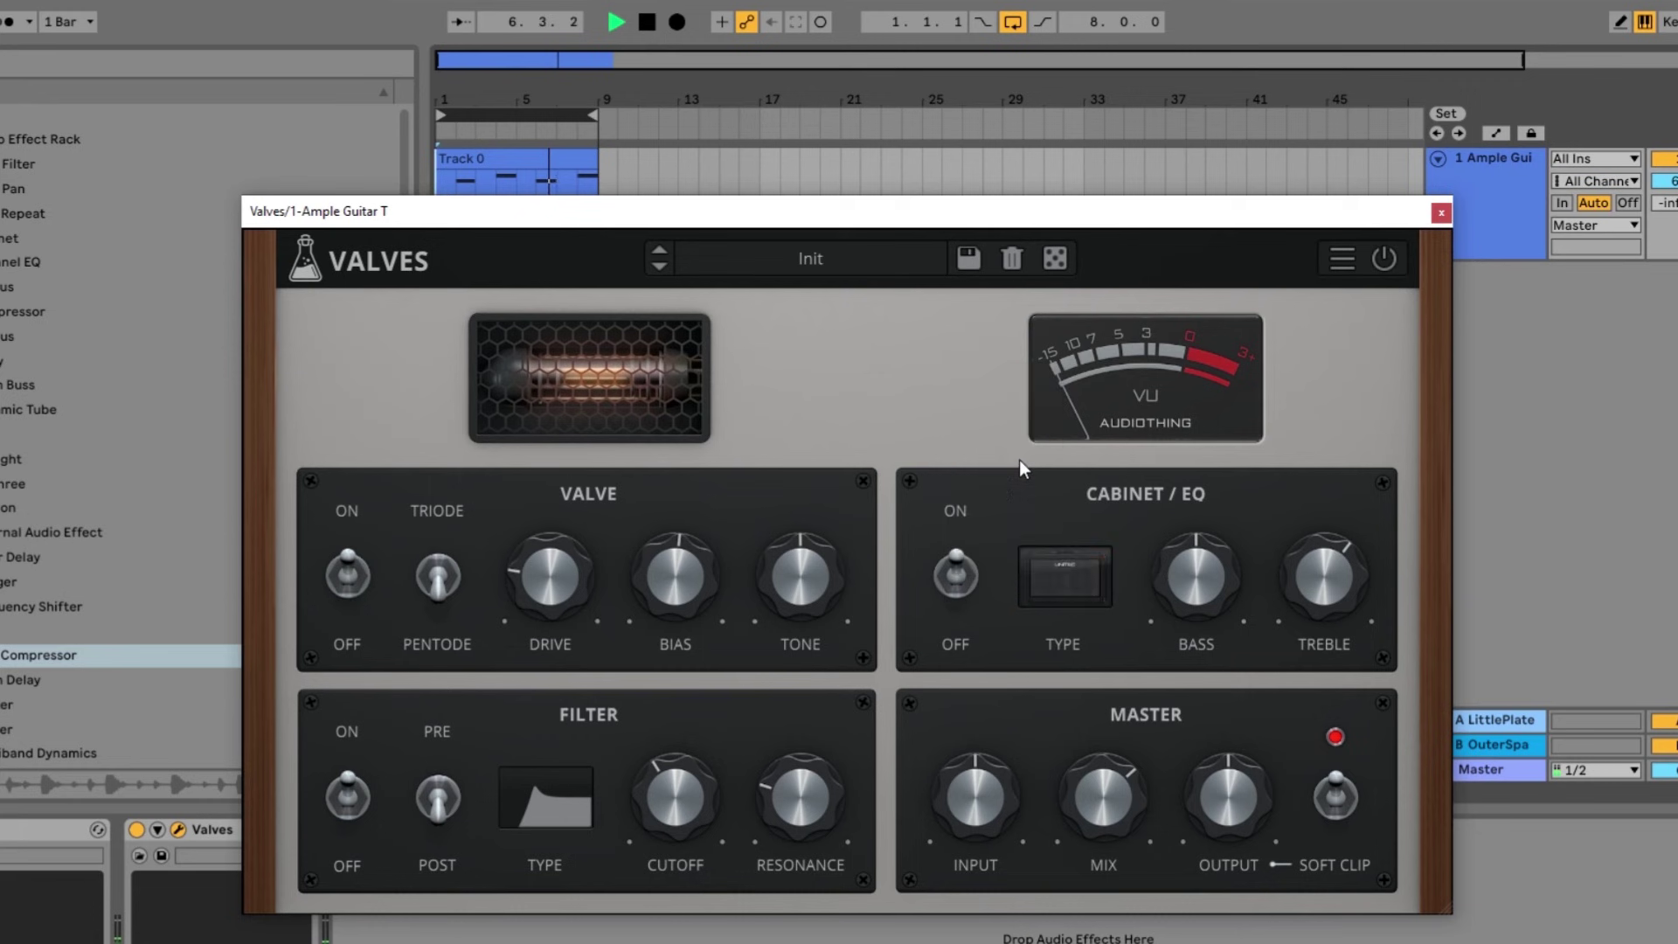
{"action": "left_click", "coordinate": [1061, 579]}
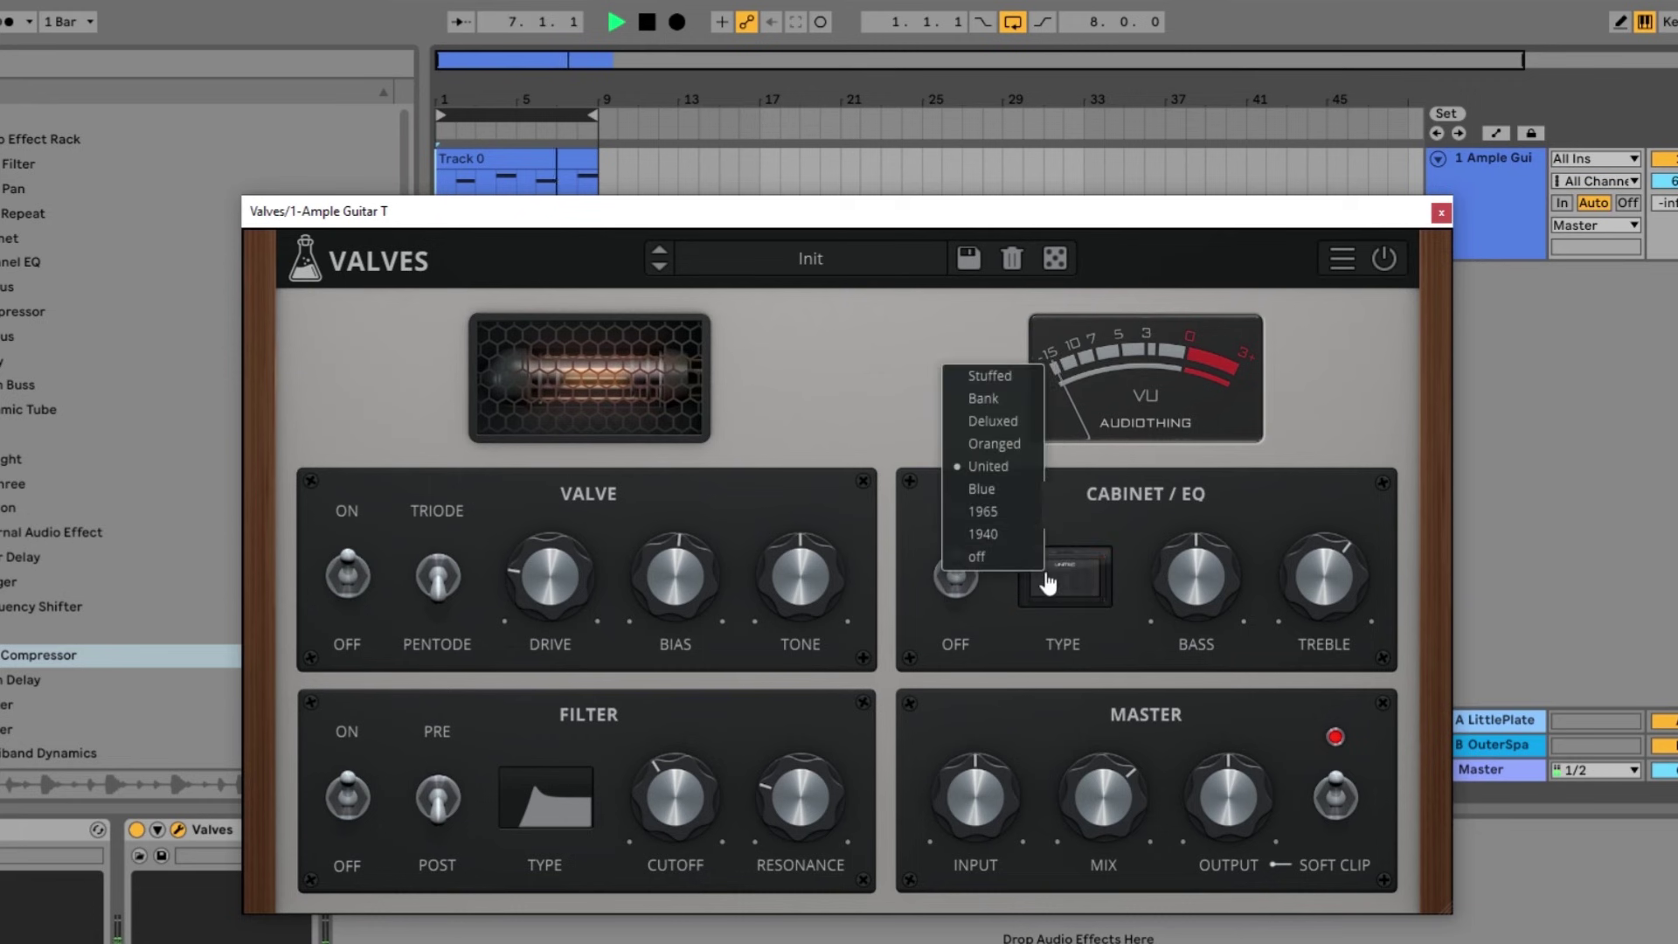
{"action": "left_click", "coordinate": [998, 488]}
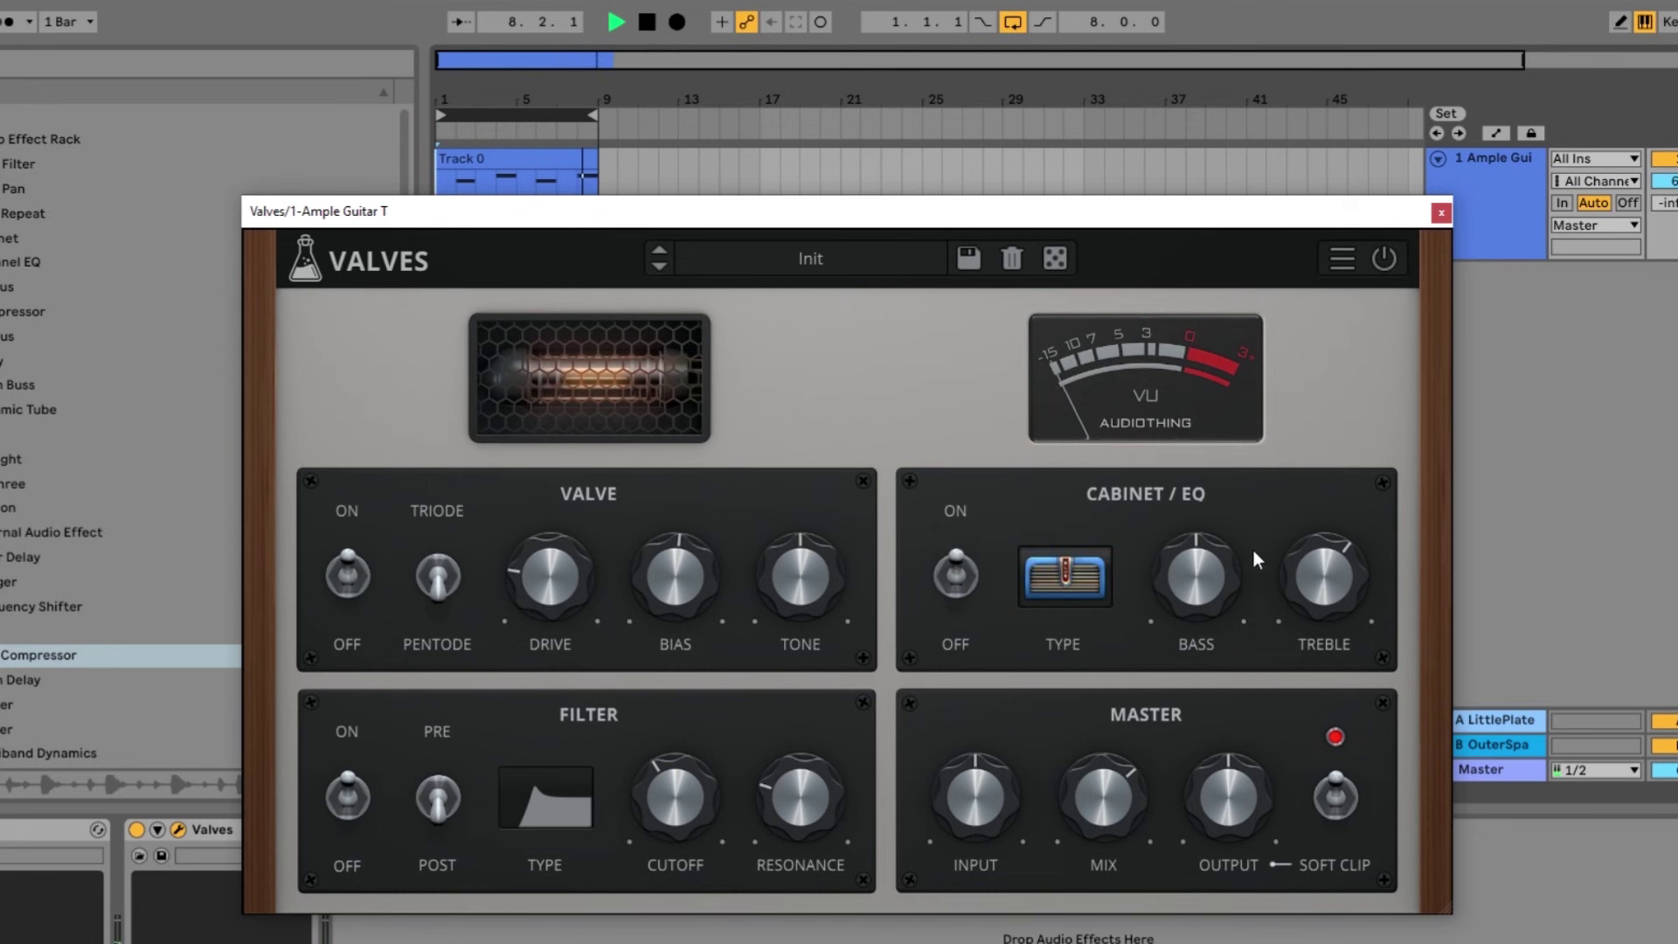
Set Treble 15.3dB, Bass -6.6dB, filter cutoff 114Hz, Mix 59%, and turn Soft Clip off.
{"action": "mouse_move", "coordinate": [1304, 589]}
{"action": "left_mouse_down"}
{"action": "mouse_move", "coordinate": [1314, 544]}
{"action": "mouse_move", "coordinate": [1297, 540]}
{"action": "mouse_move", "coordinate": [1298, 577]}
{"action": "left_mouse_up"}
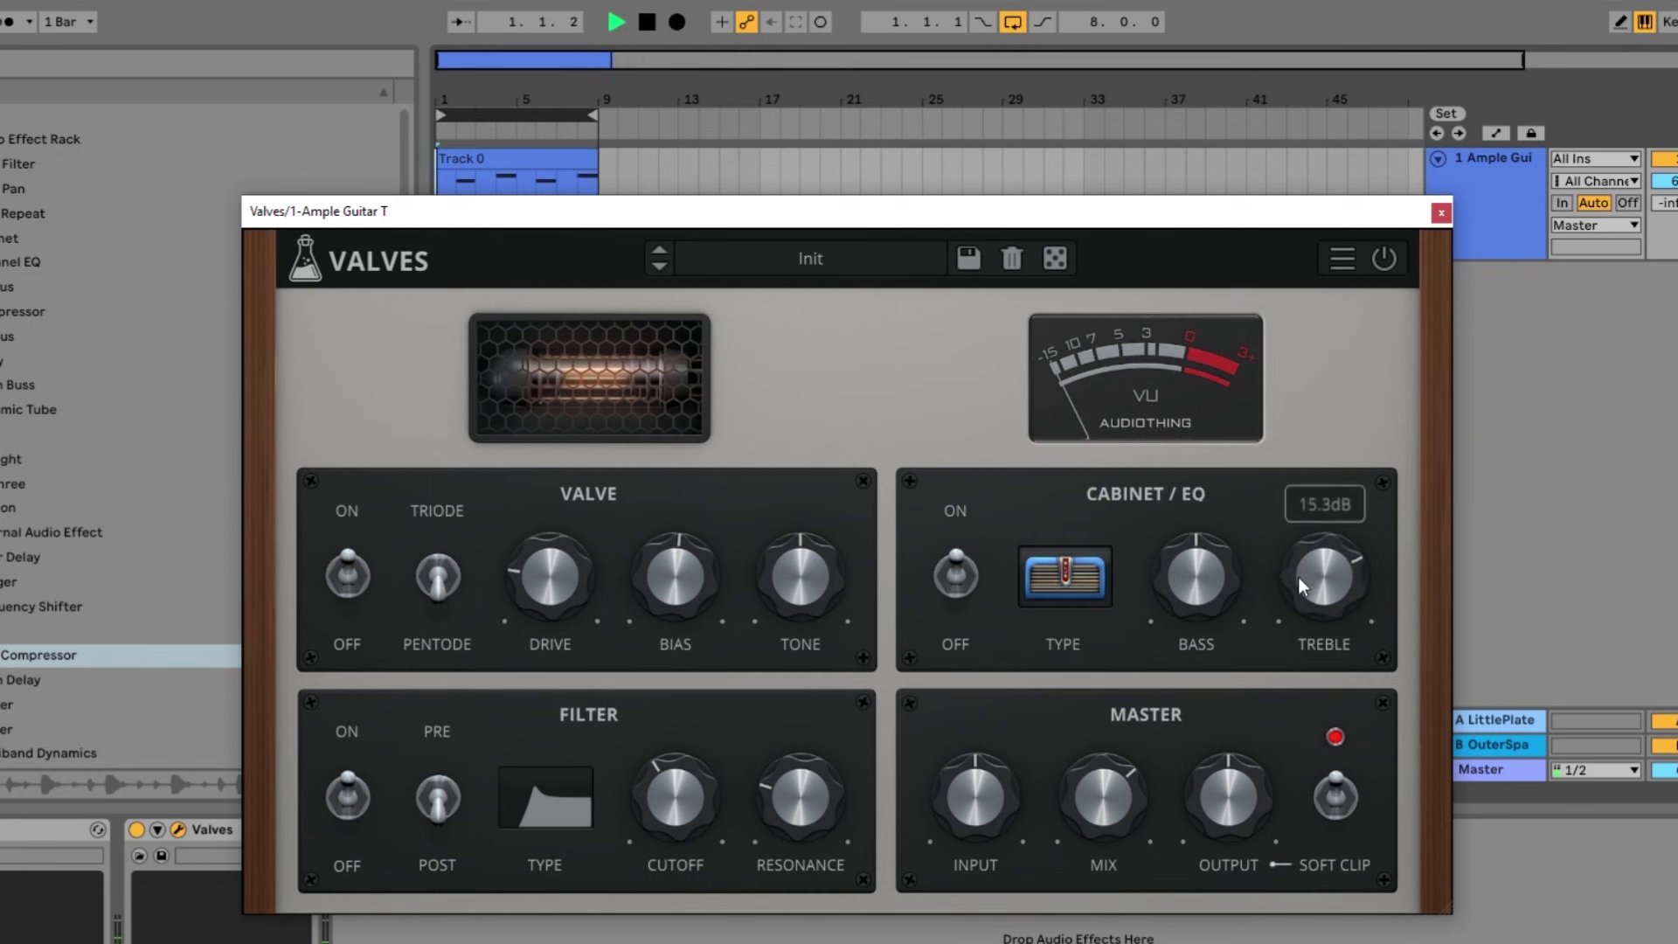
{"action": "left_click_drag", "start_coordinate": [1195, 579], "coordinate": [1123, 623]}
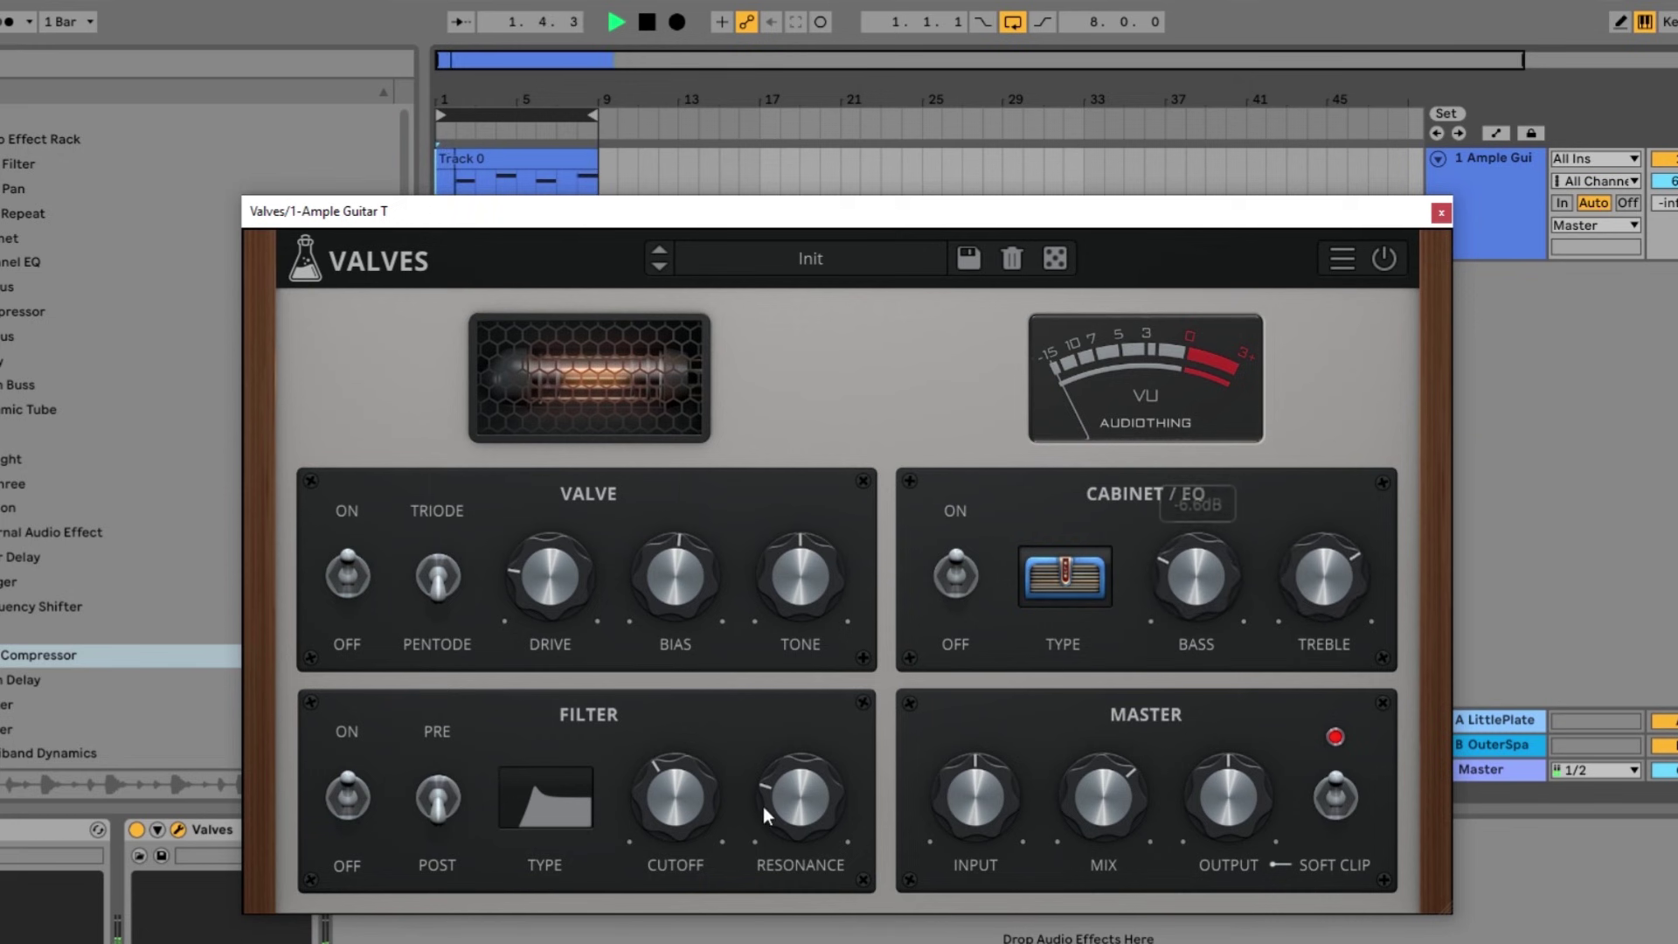
{"action": "mouse_move", "coordinate": [763, 805]}
{"action": "left_mouse_down"}
{"action": "mouse_move", "coordinate": [773, 762]}
{"action": "mouse_move", "coordinate": [757, 832]}
{"action": "left_mouse_up"}
{"action": "left_click_drag", "start_coordinate": [671, 782], "coordinate": [665, 794]}
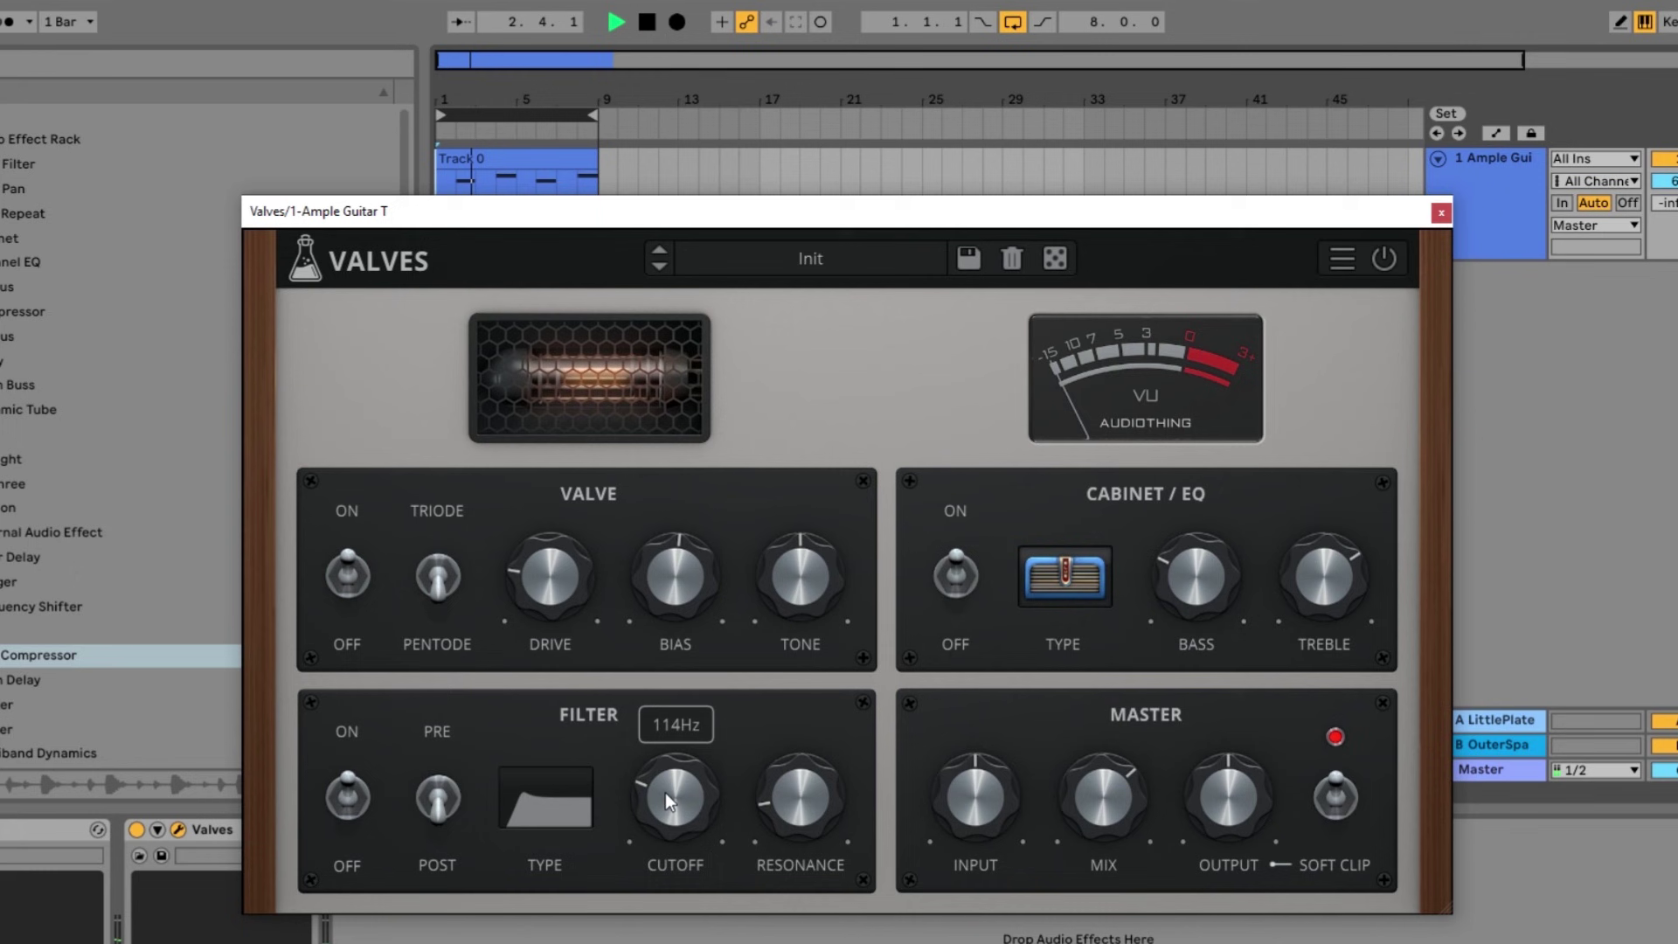
{"action": "left_click_drag", "start_coordinate": [785, 784], "coordinate": [786, 776]}
{"action": "left_click_drag", "start_coordinate": [1089, 774], "coordinate": [1078, 790]}
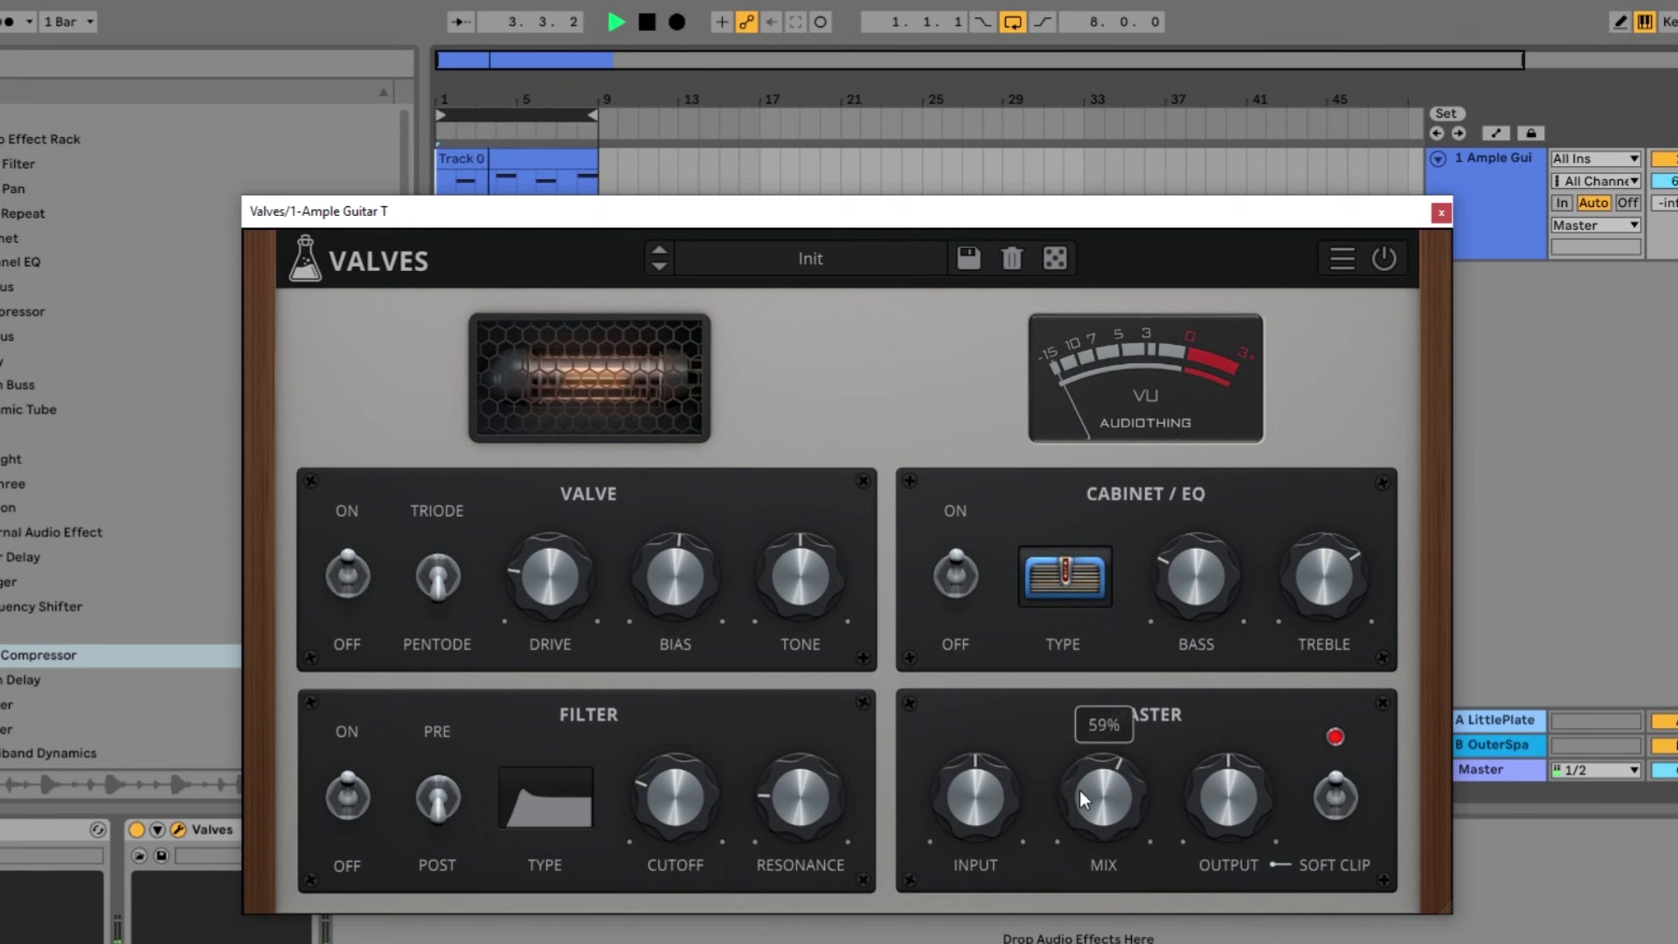
{"action": "left_click", "coordinate": [1324, 785]}
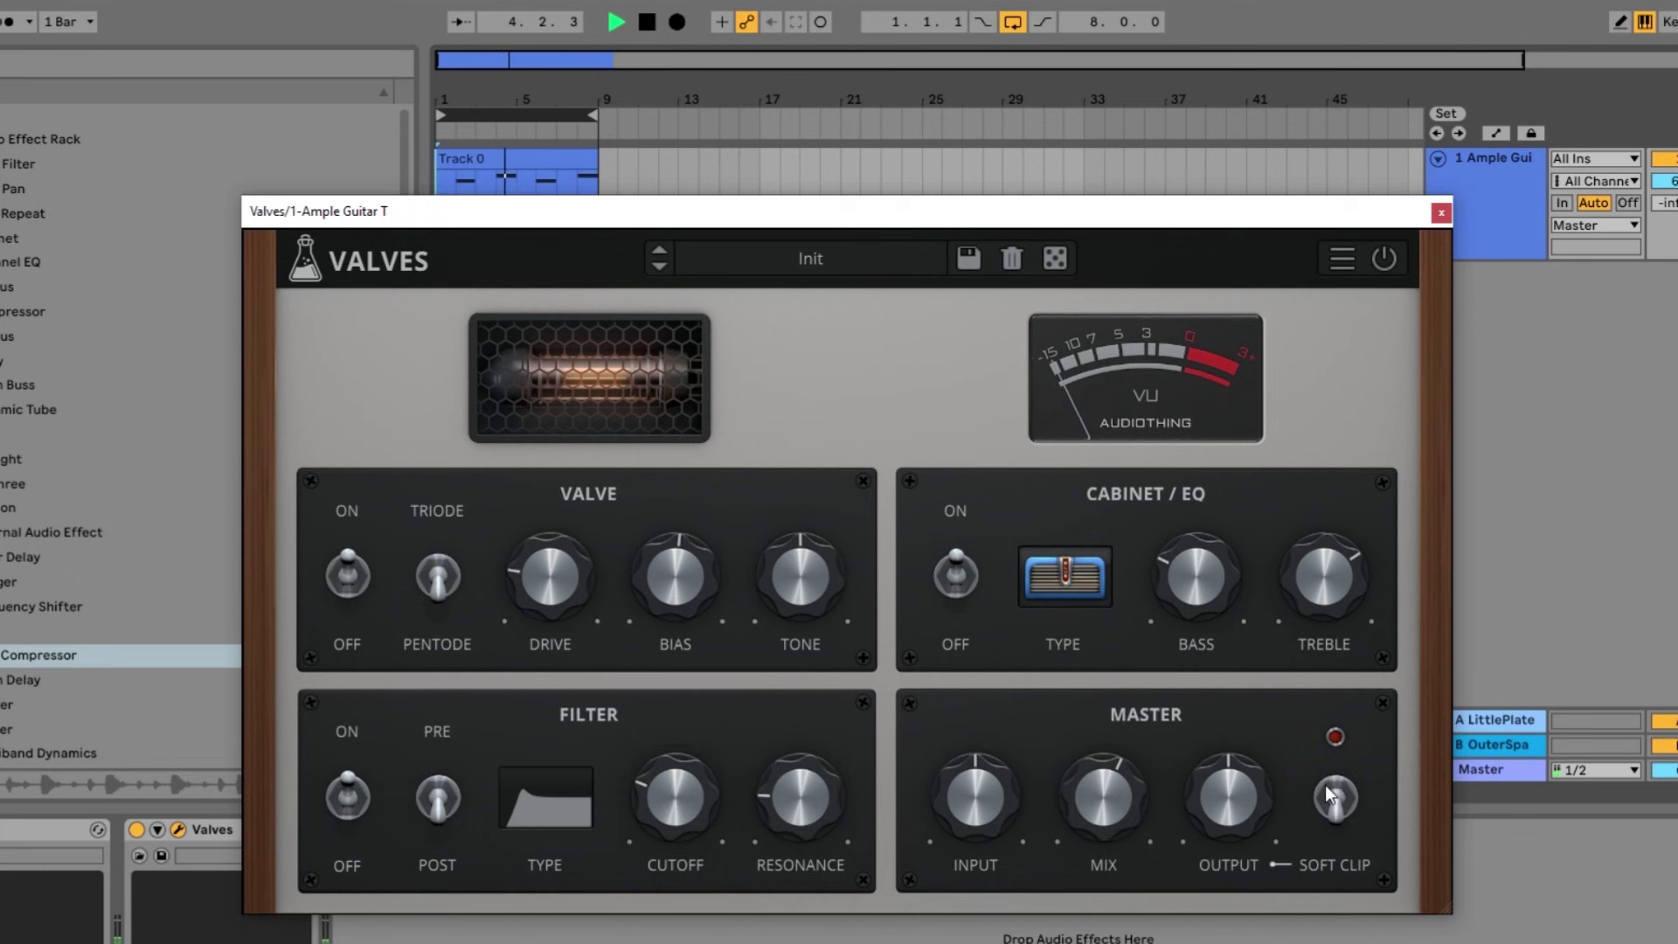
Turn Soft Clip back on, set Drive to 13.0dB, and move the filter to PRE at 119Hz cutoff.
{"action": "left_click", "coordinate": [1327, 785]}
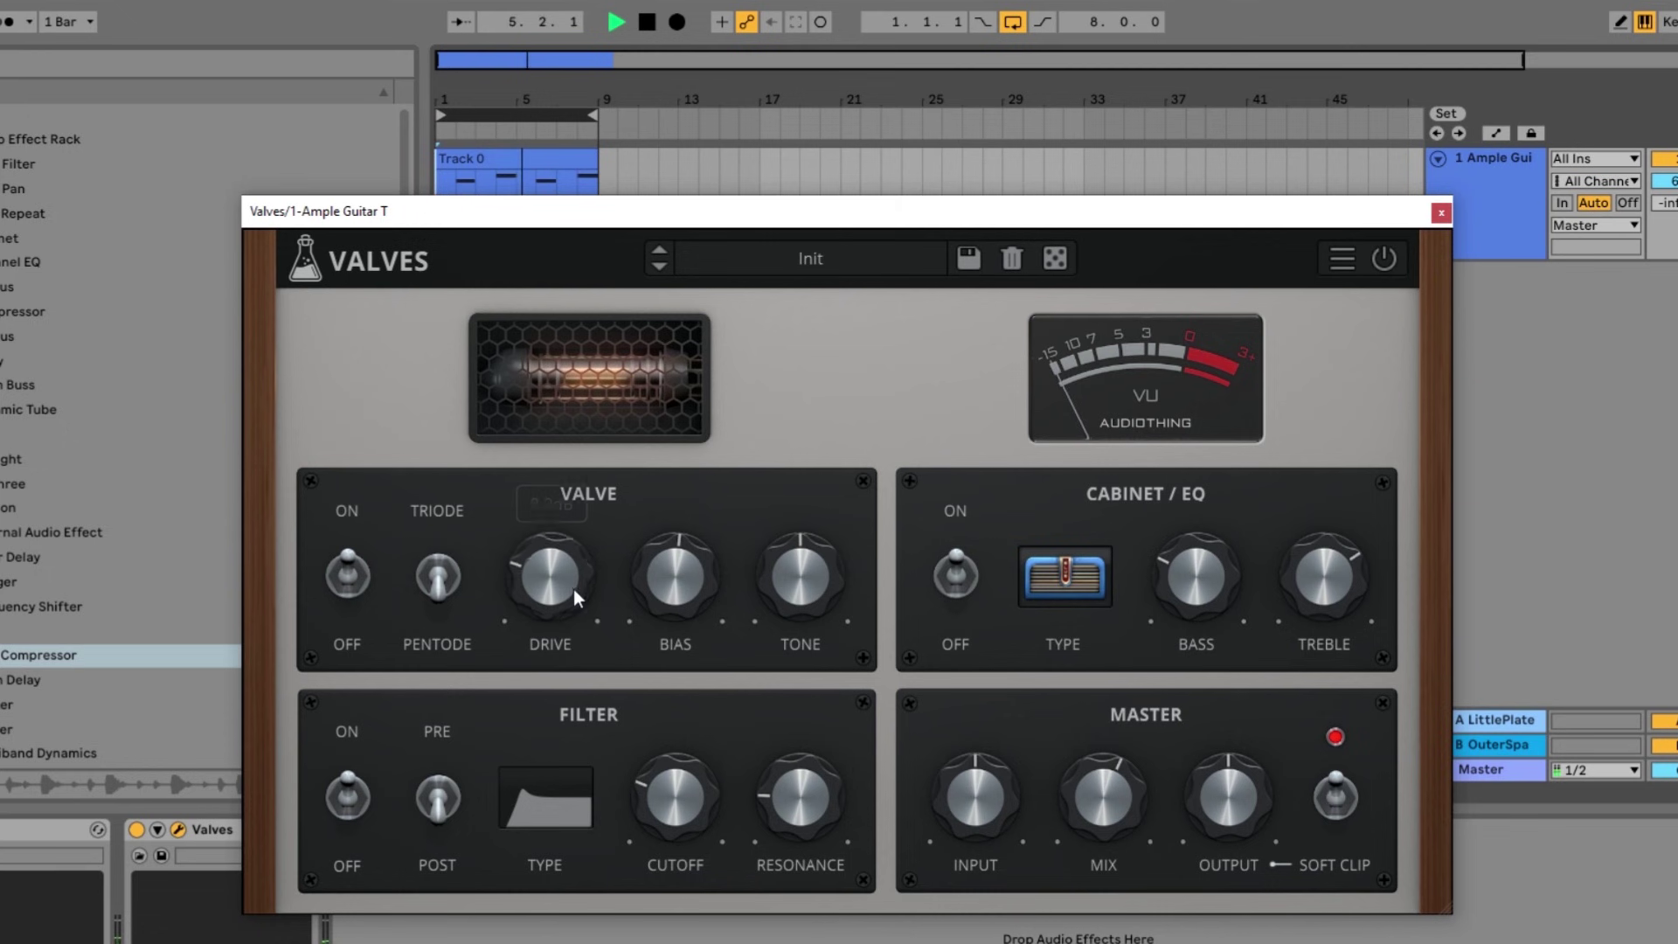
{"action": "left_click_drag", "start_coordinate": [573, 589], "coordinate": [573, 538]}
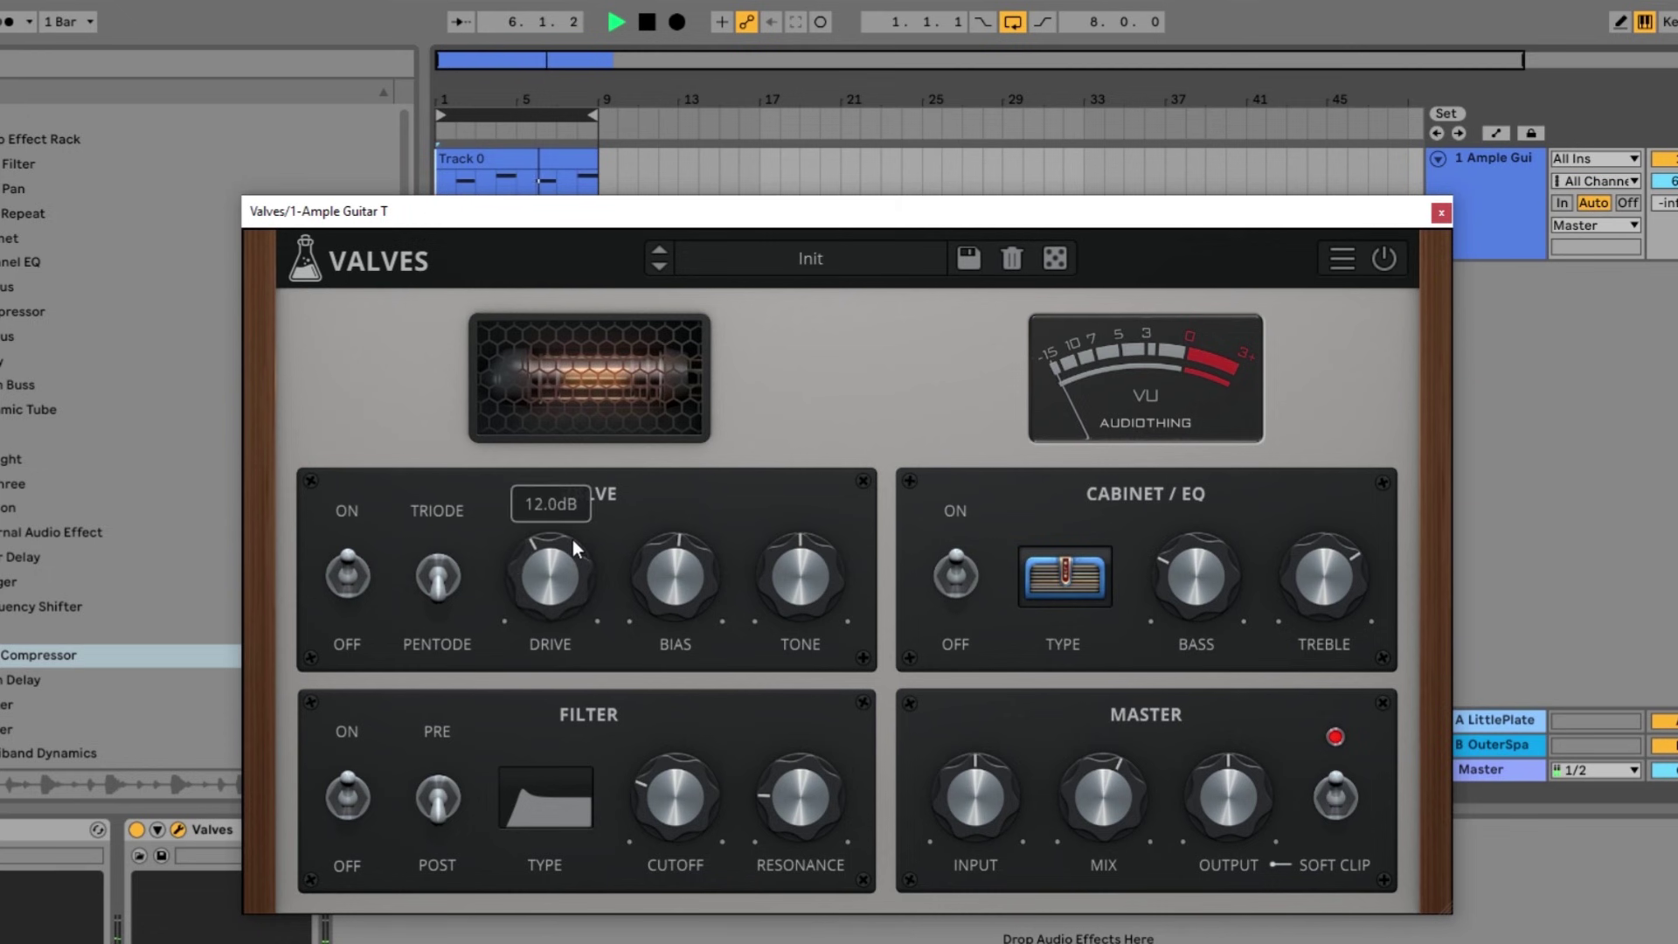
{"action": "left_click", "coordinate": [359, 568]}
{"action": "left_click_drag", "start_coordinate": [528, 565], "coordinate": [541, 557]}
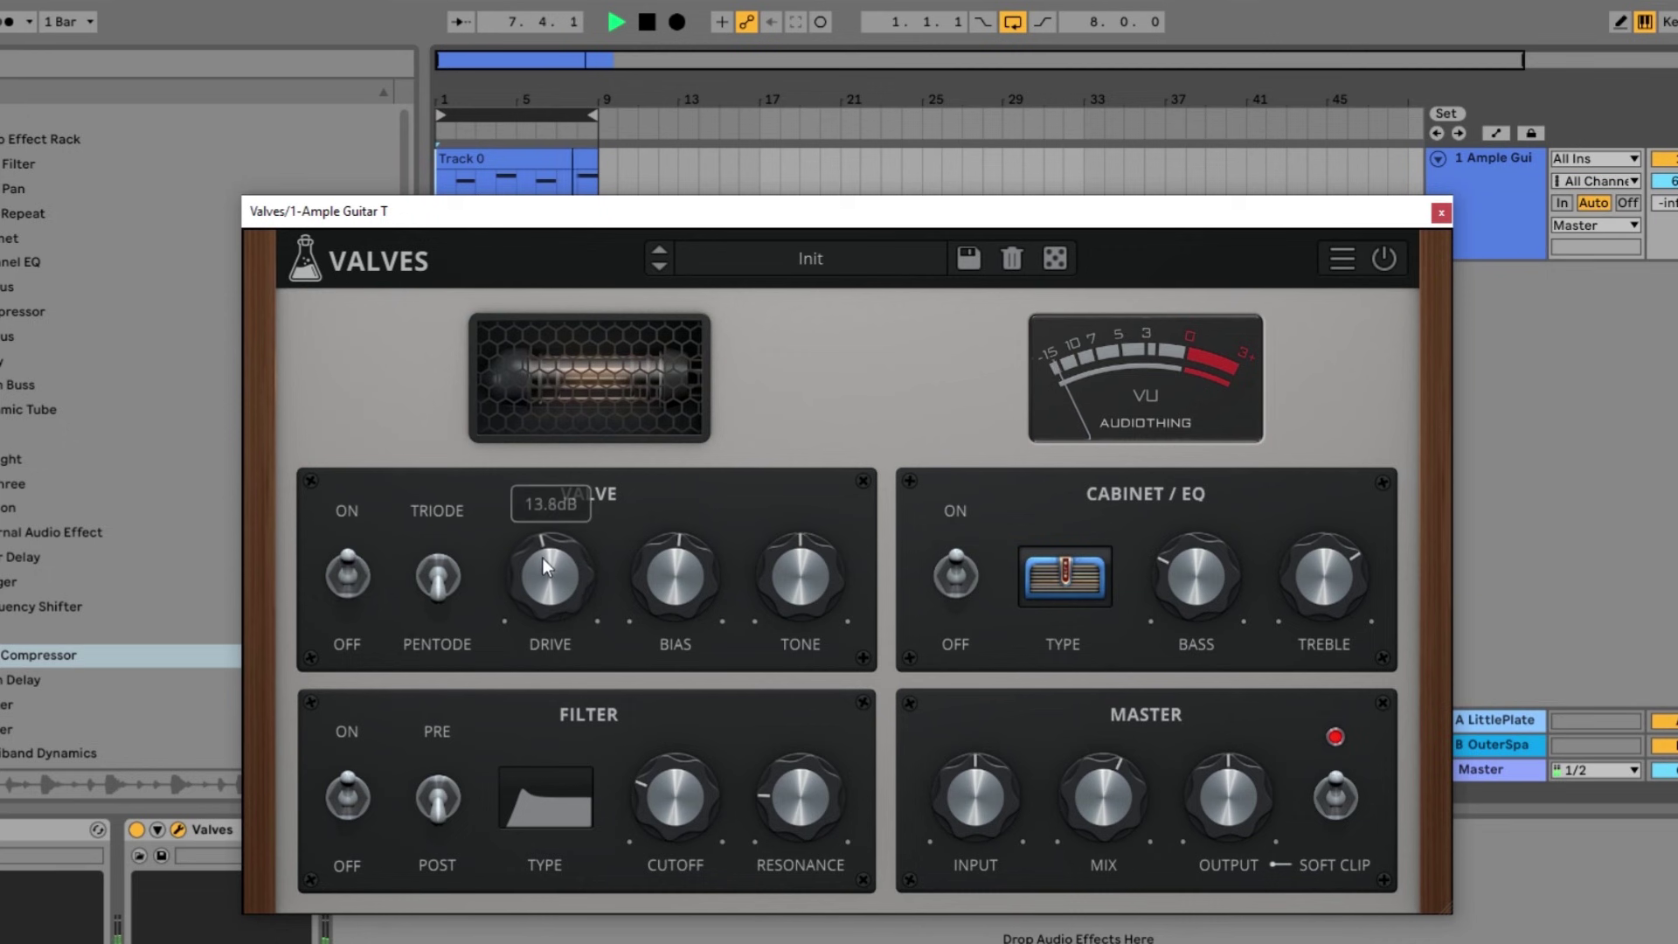
{"action": "left_click_drag", "start_coordinate": [670, 791], "coordinate": [668, 764]}
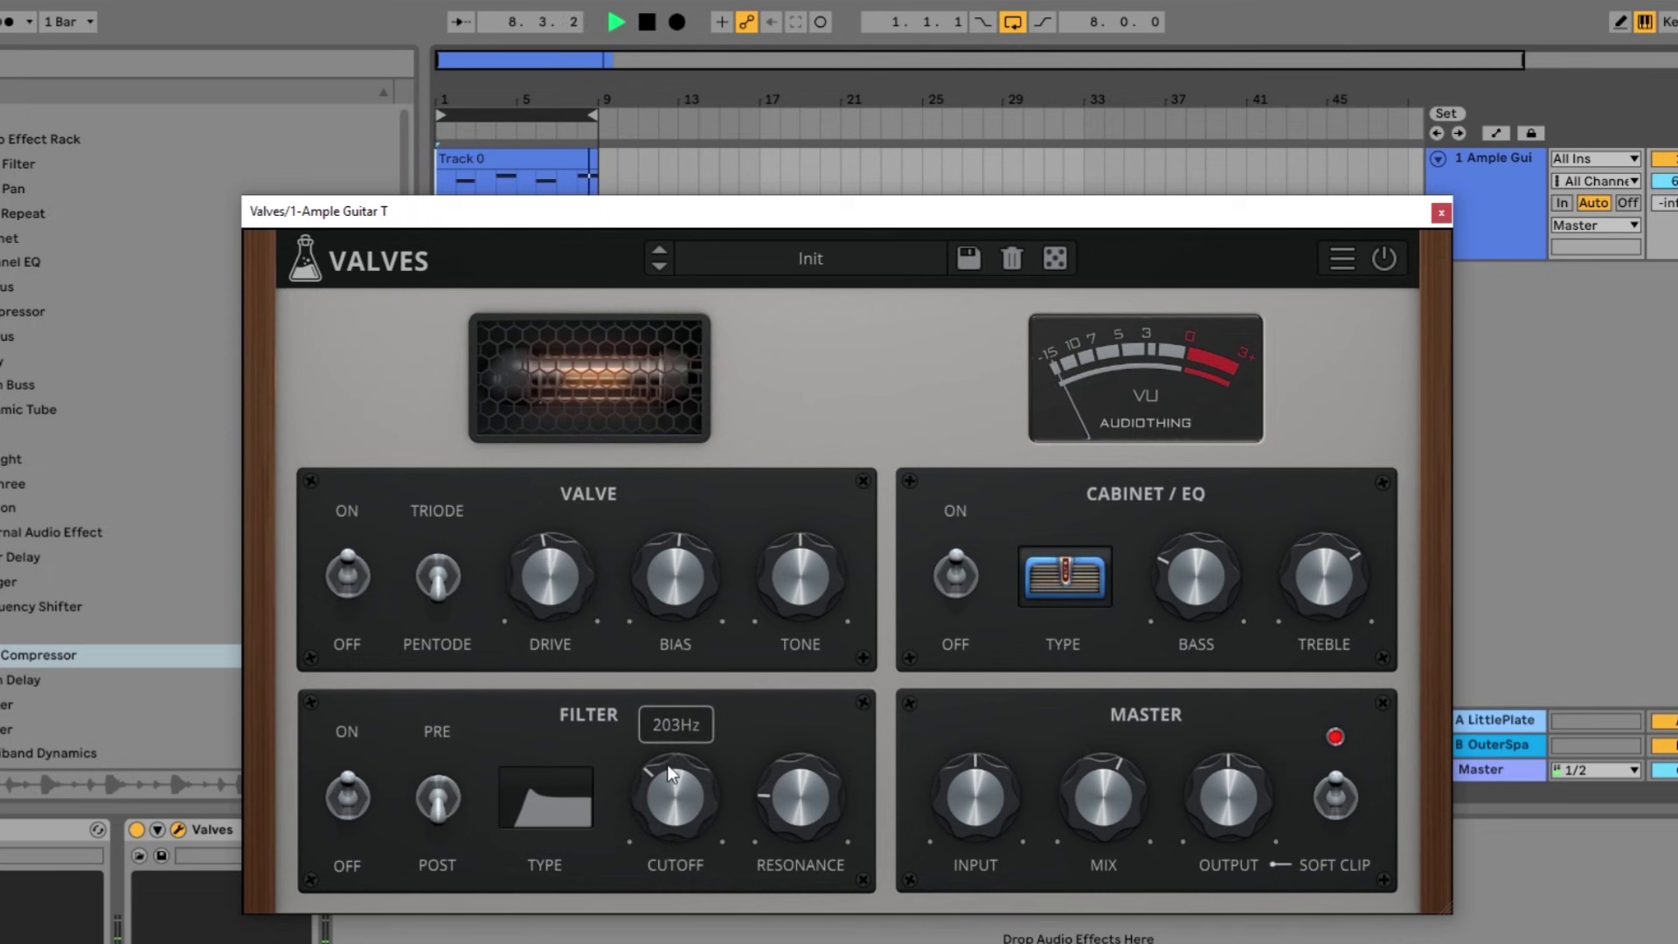
{"action": "left_click_drag", "start_coordinate": [547, 566], "coordinate": [517, 612]}
{"action": "left_click", "coordinate": [445, 813]}
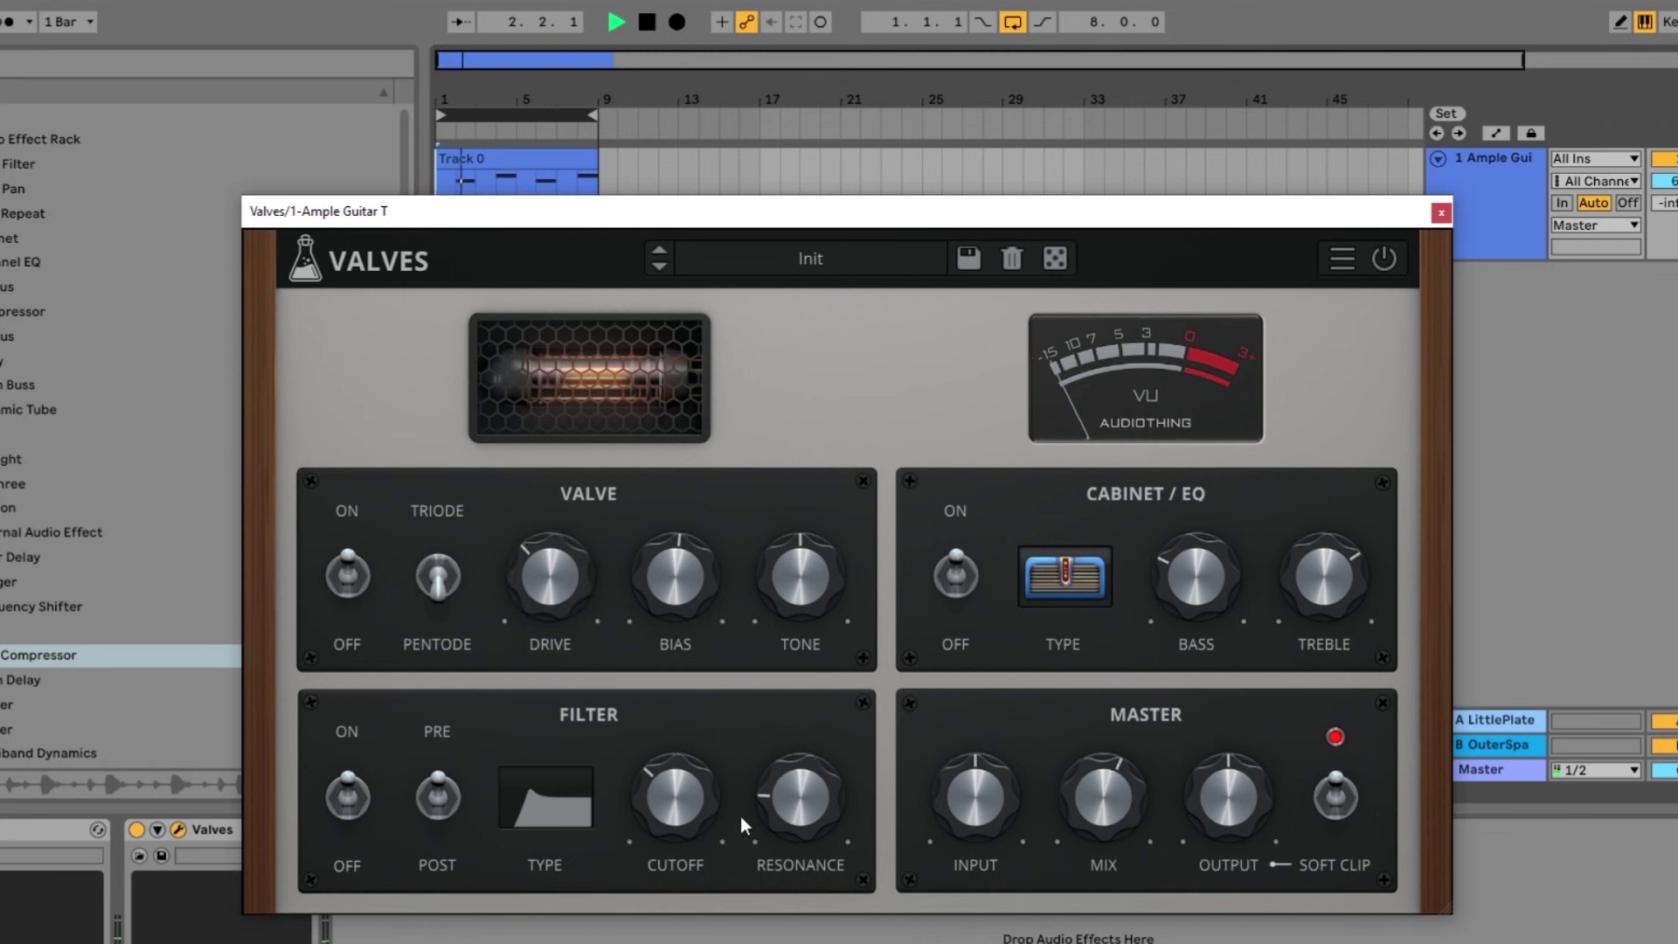
{"action": "left_click_drag", "start_coordinate": [684, 790], "coordinate": [677, 815]}
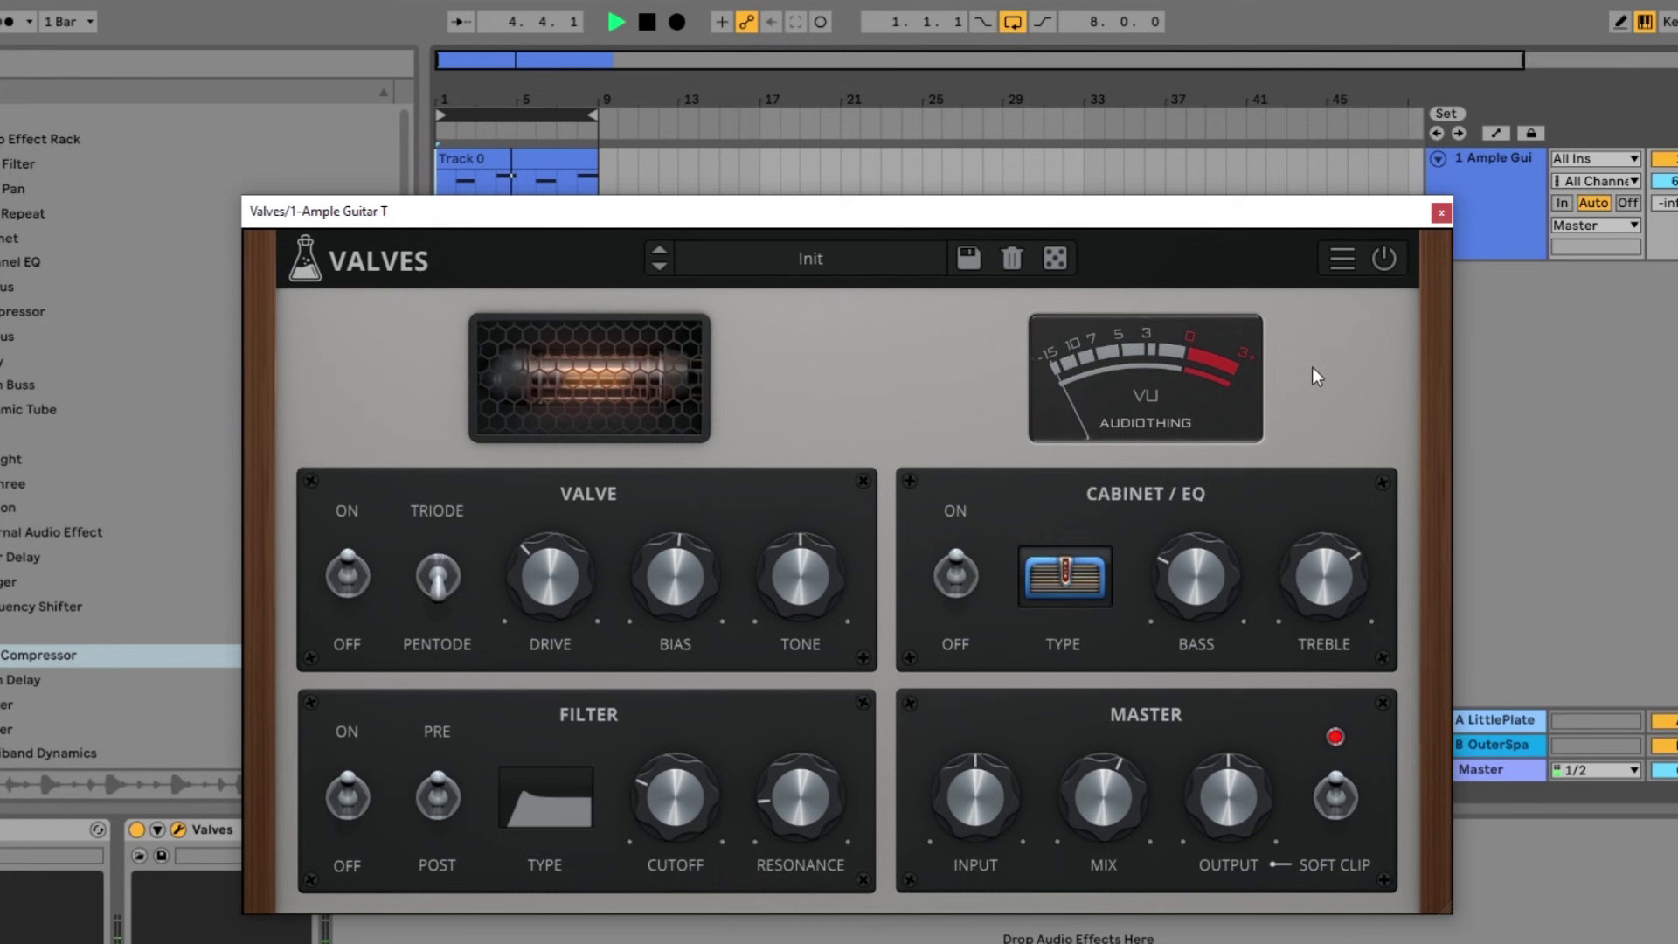
Stop the guitar loop playback with Space.
{"action": "key", "text": "space"}
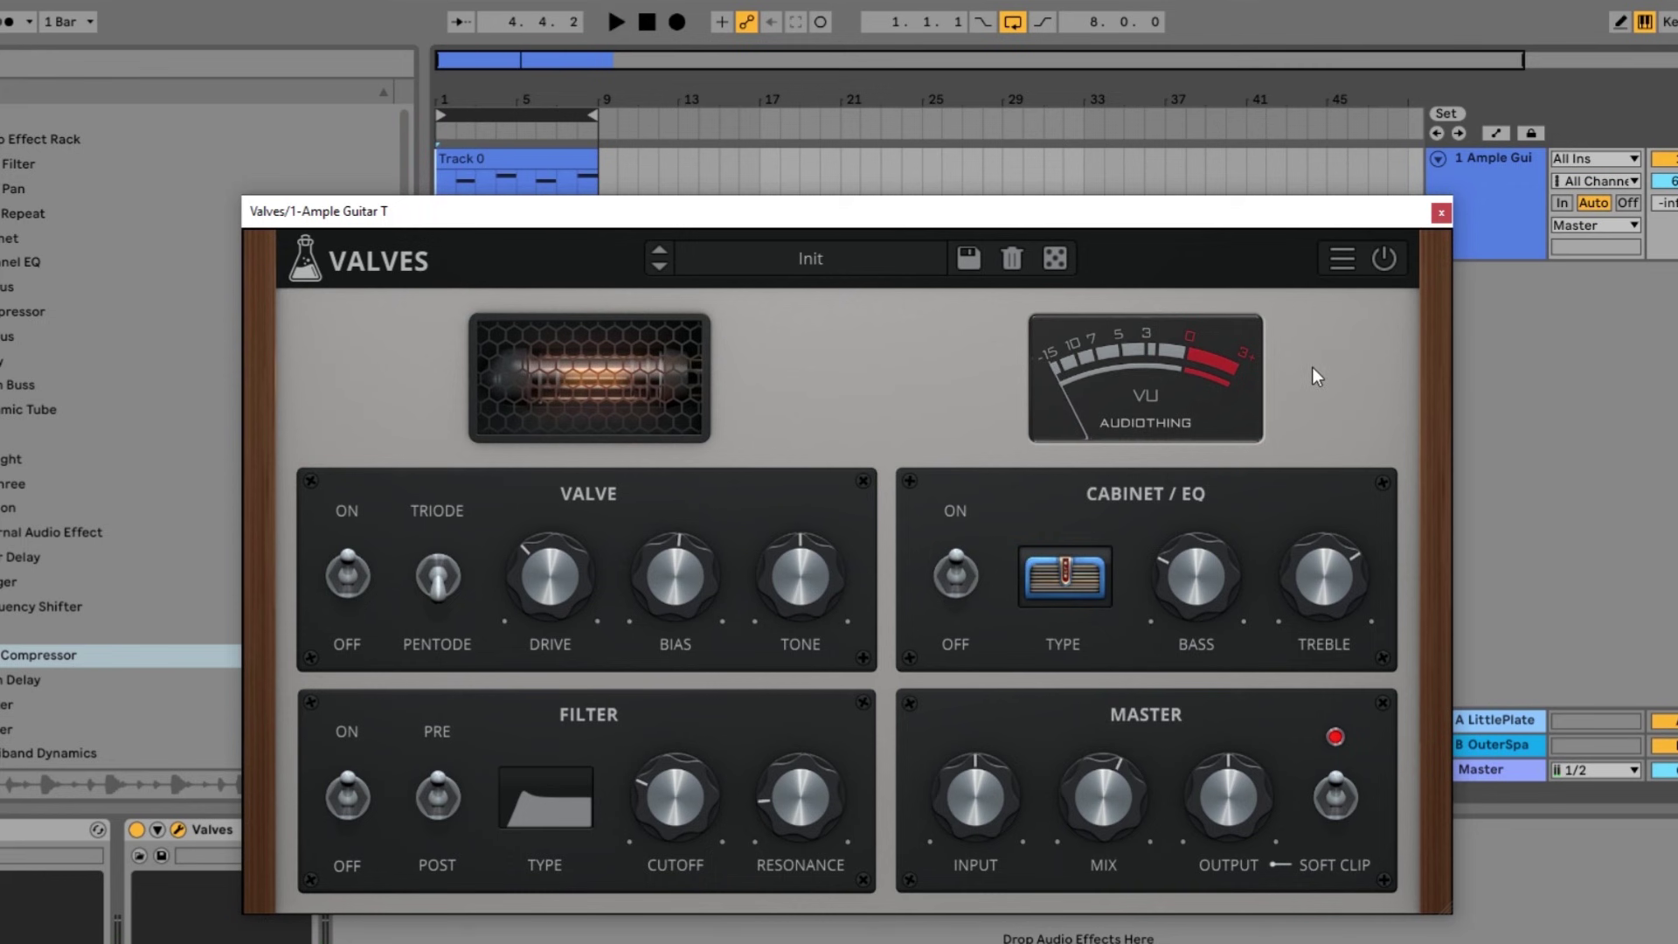